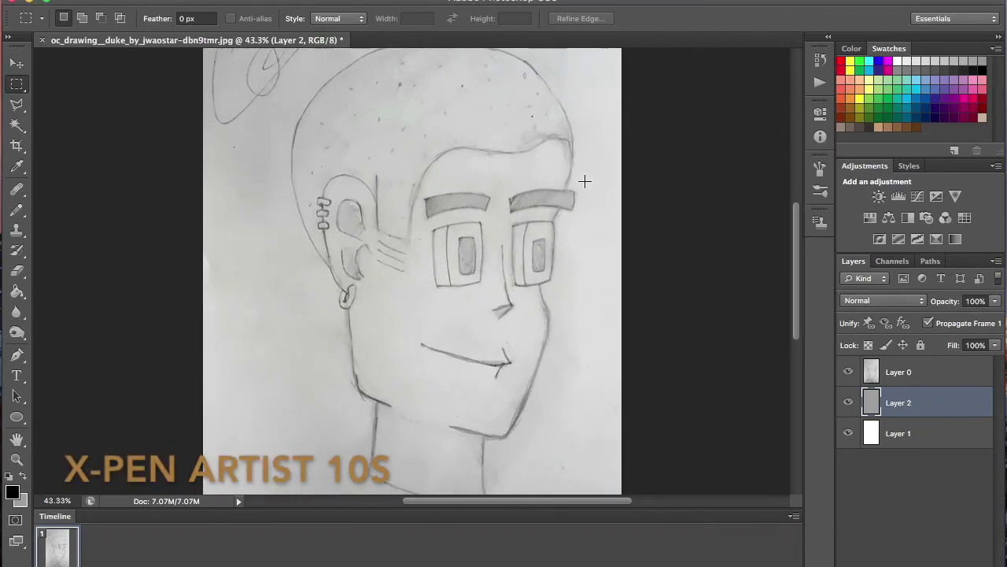
Add a new empty layer directly above Layer 2
scroll(585, 181, "right", 3)
scroll(585, 181, "up", 2)
scroll(585, 181, "left", 2)
key("alt+shift+super+n")
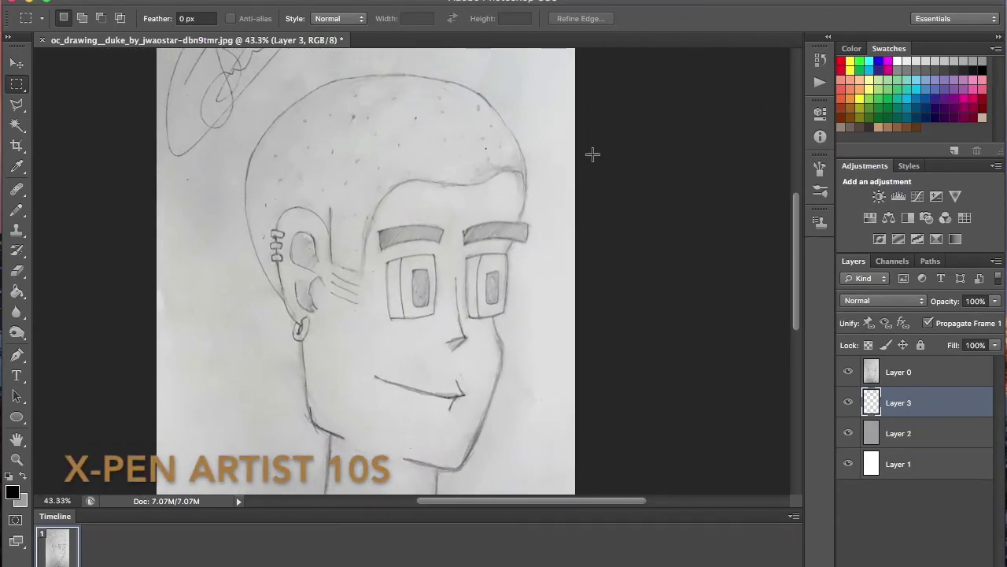
Switch from the Pencil to the Brush tool and set the brush size to 16 px
left_click(16, 210)
left_click(63, 234)
left_click(17, 211)
left_click(74, 205)
left_click(80, 18)
left_click_drag(138, 66, 39, 69)
left_click(81, 23)
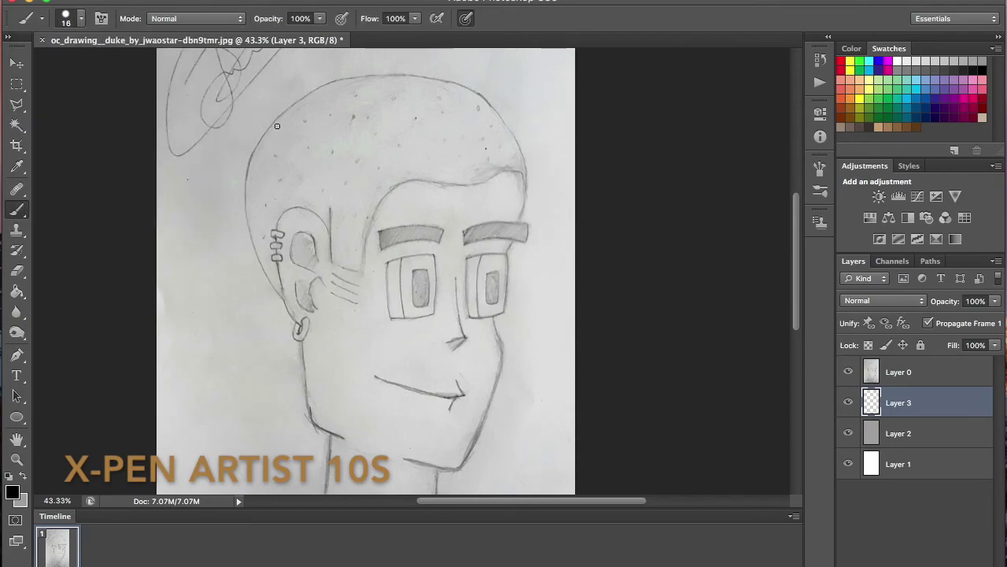
Undo the test stroke and move Layer 3 above the sketch on Layer 0
left_click_drag(277, 126, 240, 298)
key("super+z")
left_click_drag(899, 402, 899, 361)
key("alt+super+z")
key("alt+super+z")
left_click_drag(899, 403, 890, 362)
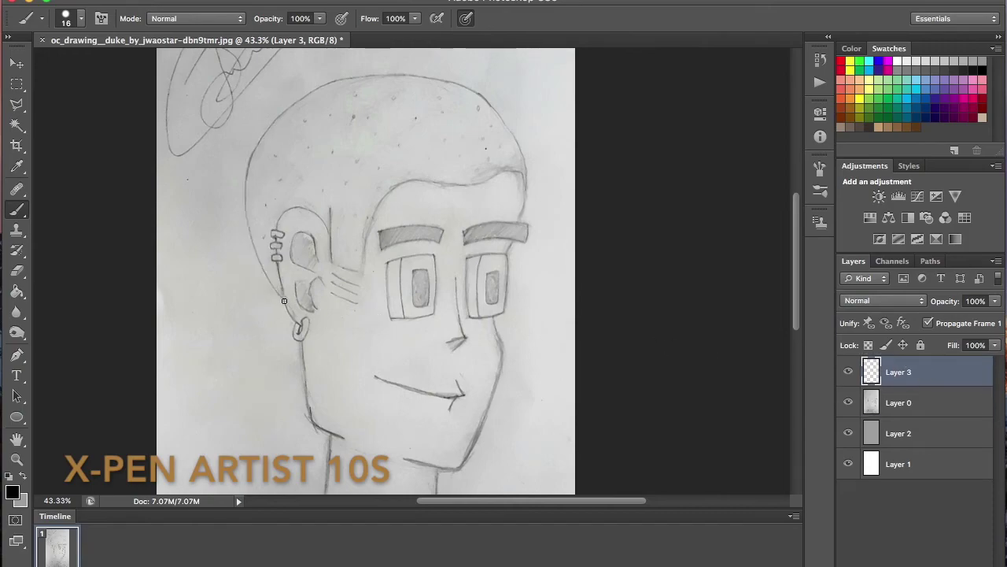
Try to trace the back of the head outline from behind the ear up to the crown
left_click_drag(284, 300, 297, 93)
key("super+z")
left_click(67, 18)
double_click(135, 223)
mouse_move(282, 298)
left_mouse_down()
mouse_move(333, 75)
mouse_move(400, 71)
left_mouse_up()
key("super+z")
left_click_drag(283, 297, 294, 103)
key("super+z")
Set the brush size to 4 px and test it with a stroke along the back of the head, then undo the stroke
left_click(69, 18)
left_click_drag(34, 68, 32, 69)
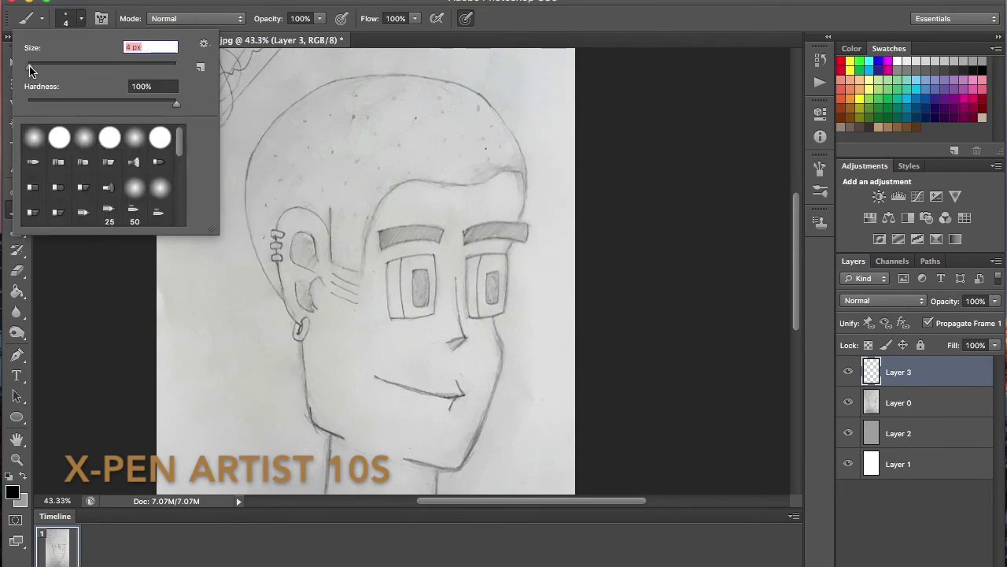
left_click(281, 295)
left_click_drag(283, 302, 274, 117)
key("super+z")
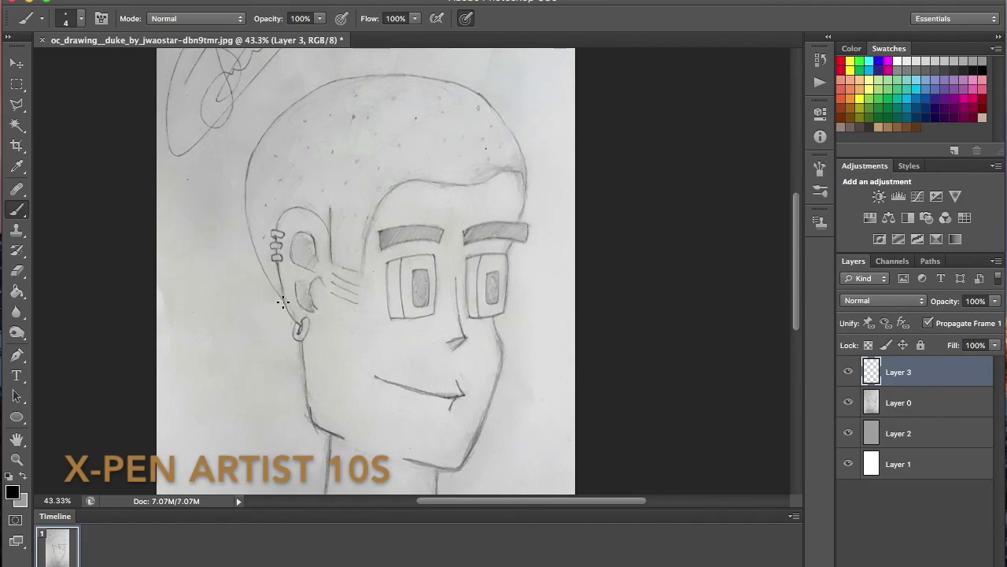
Try to trace the head outline from the ear to the crown with the 4 px brush
left_click_drag(283, 304, 244, 142)
key("super+z")
mouse_move(283, 301)
left_mouse_down()
mouse_move(260, 135)
mouse_move(354, 75)
left_mouse_up()
key("super+z")
key("super+z")
key("super+z")
left_click_drag(268, 128, 317, 92)
key("super+z")
key("super+alt+z")
key("super+alt+z")
Try to trace the sideburn and the first curve of the hairline
left_click_drag(330, 208, 358, 273)
mouse_move(362, 274)
left_mouse_down()
mouse_move(423, 182)
mouse_move(366, 247)
mouse_move(437, 180)
mouse_move(427, 178)
mouse_move(432, 189)
left_mouse_up()
key("super+z")
key("super+z")
key("super+z")
key("super+z")
left_click_drag(369, 230, 376, 153)
Zoom in to 50% and undo the sideburn and hairline strokes
left_click(17, 459)
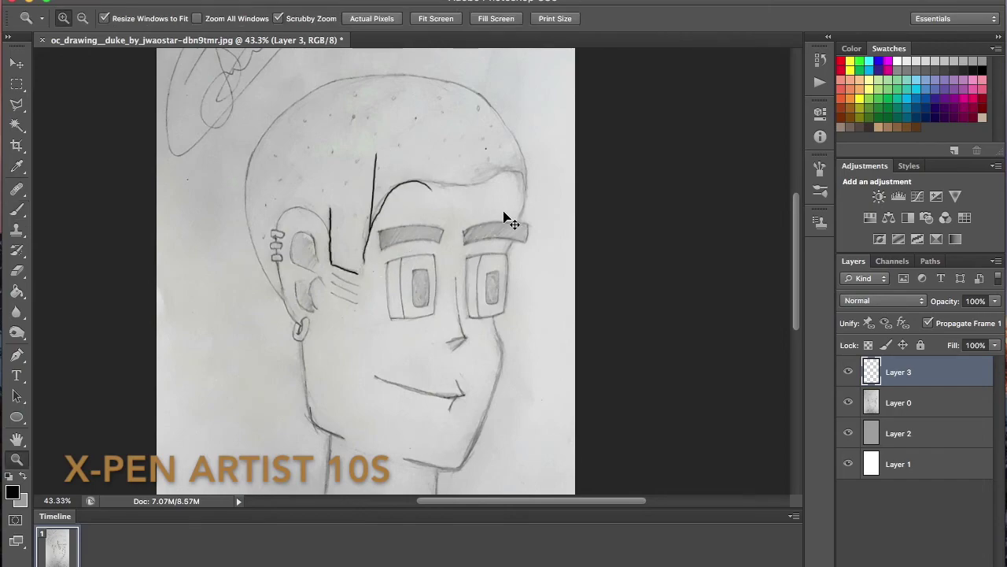
left_click(501, 359)
key("b")
key("super+alt+z")
key("super+alt+z")
key("super+alt+z")
key("super+alt+z")
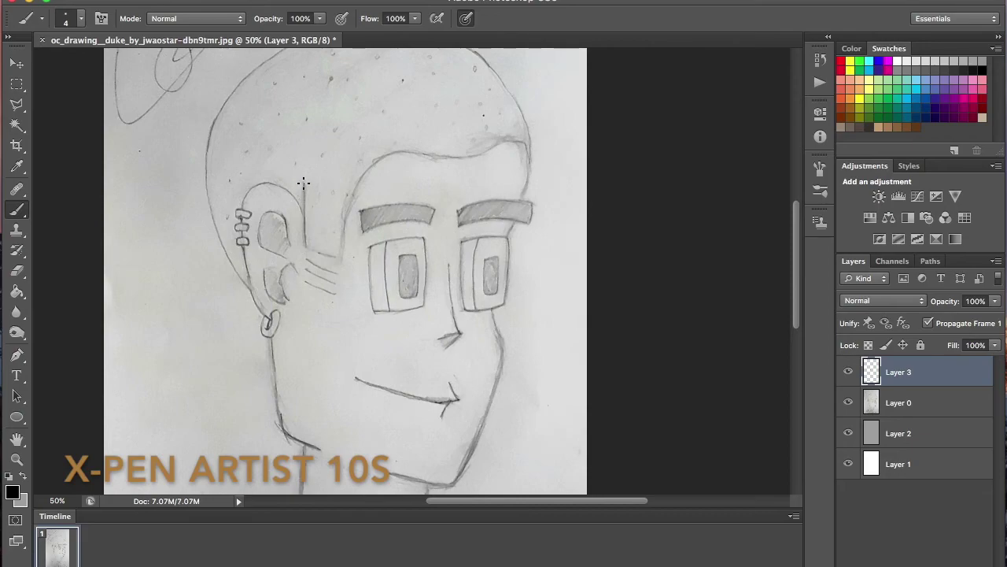
Trace the sideburn and the hairline across the forehead down to the far eyebrow, undoing stray strokes
mouse_move(302, 183)
left_mouse_down()
mouse_move(305, 249)
mouse_move(344, 260)
mouse_move(304, 249)
mouse_move(342, 249)
mouse_move(342, 234)
mouse_move(343, 254)
mouse_move(375, 160)
mouse_move(440, 168)
mouse_move(531, 148)
mouse_move(522, 223)
mouse_move(523, 195)
left_mouse_up()
key("super+z")
key("super+z")
left_click_drag(568, 88, 567, 161)
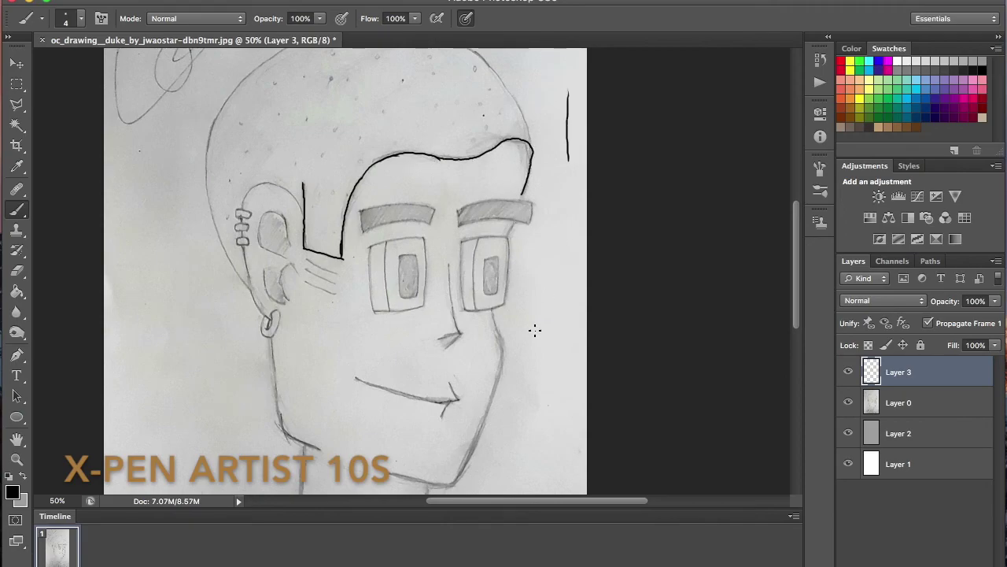
left_click_drag(535, 331, 513, 346)
key("super+z")
key("super+z")
key("super+z")
key("super+z")
mouse_move(373, 166)
left_mouse_down()
mouse_move(486, 182)
mouse_move(508, 140)
mouse_move(521, 146)
mouse_move(520, 201)
left_mouse_up()
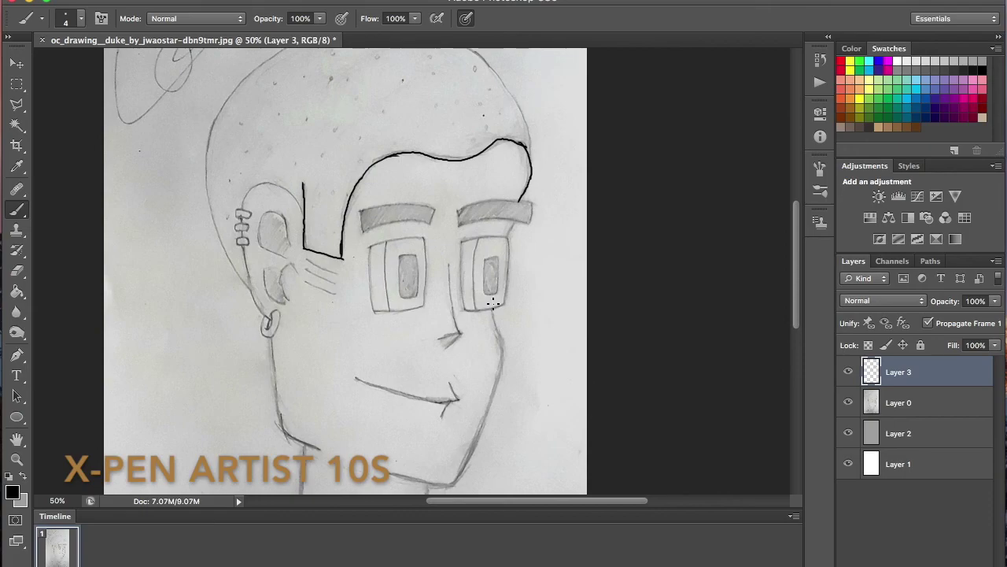
Trace the head outline from behind the ear over the crown to the far end of the hairline
scroll(493, 303, "up", 5)
left_click_drag(251, 394, 209, 253)
key("super+z")
mouse_move(251, 394)
left_mouse_down()
mouse_move(213, 227)
mouse_move(344, 134)
mouse_move(499, 174)
mouse_move(535, 302)
left_mouse_up()
left_click_drag(528, 136, 541, 207)
left_click_drag(554, 116, 546, 211)
key("alt+super+z")
key("alt+super+z")
key("alt+super+z")
mouse_move(499, 175)
left_mouse_down()
mouse_move(532, 276)
mouse_move(527, 296)
mouse_move(525, 250)
left_mouse_up()
key("alt+super+z")
key("alt+super+z")
mouse_move(513, 151)
left_mouse_down()
mouse_move(541, 196)
mouse_move(534, 262)
left_mouse_up()
key("alt+super+z")
key("alt+super+z")
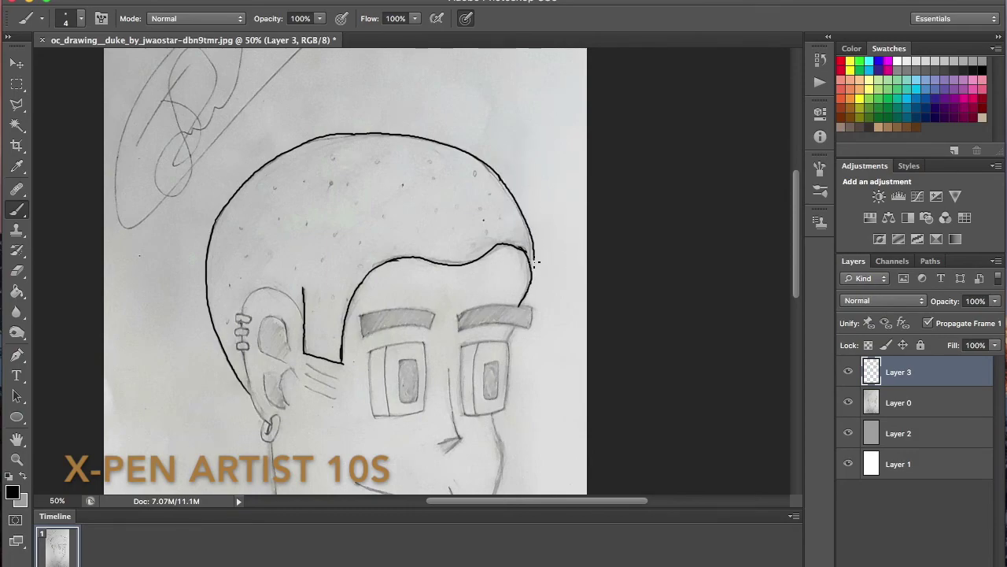
Set the eraser size to 5 px and clean up the head outline where it meets the far end of the hairline
left_click(16, 270)
left_click(81, 18)
left_click_drag(46, 69, 31, 68)
key("super+plus")
key("super+plus")
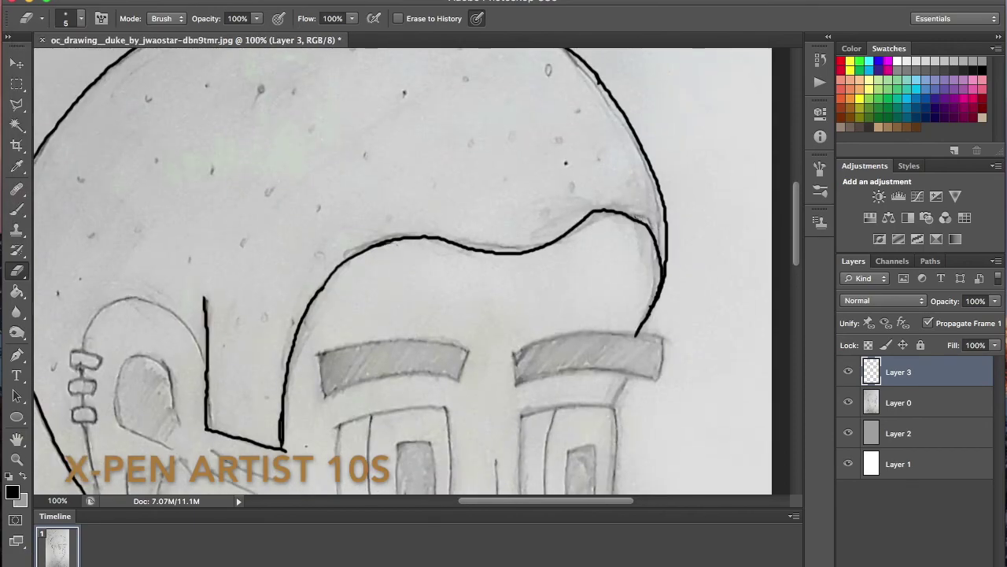
key("super+minus")
key("super+minus")
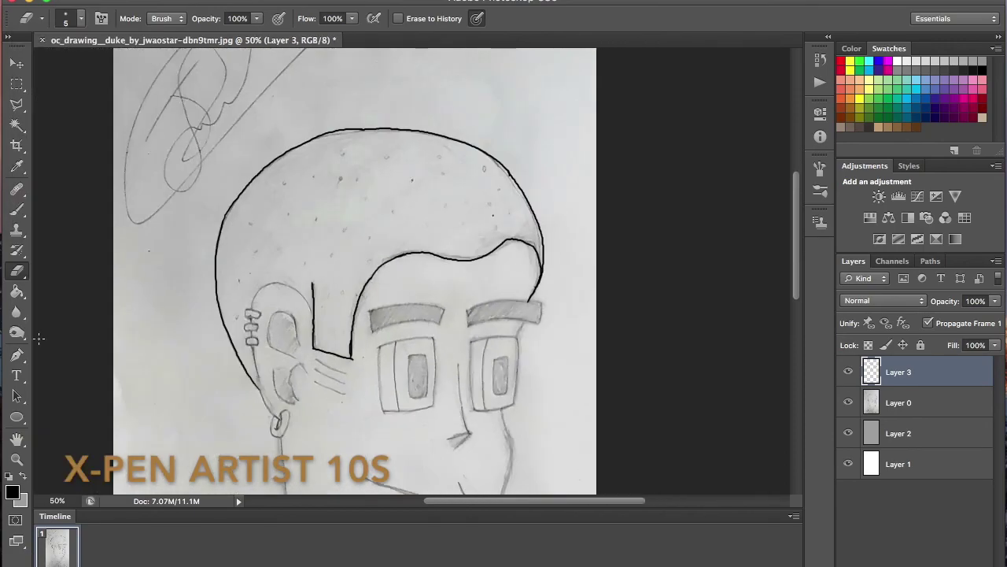
Trace the outer contour of the ear from the earlobe up and around to the sideburn
key("b")
left_click_drag(278, 419, 246, 329)
left_click_drag(359, 191, 352, 251)
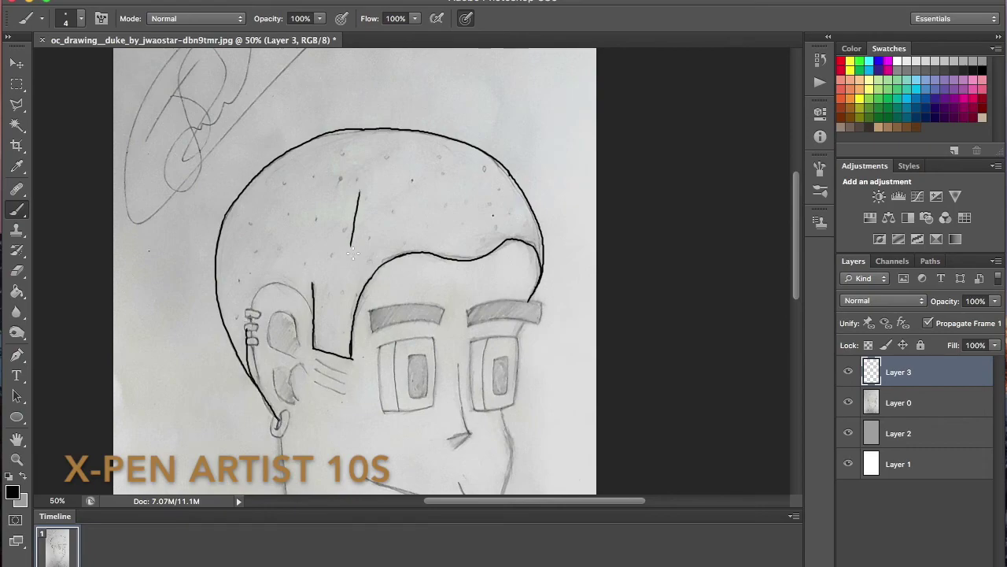
key("super+alt+z")
key("super+alt+z")
left_click_drag(282, 417, 255, 369)
key("super+z")
mouse_move(281, 420)
left_mouse_down()
mouse_move(271, 371)
mouse_move(281, 416)
mouse_move(258, 365)
mouse_move(265, 282)
mouse_move(307, 306)
mouse_move(303, 298)
mouse_move(307, 332)
mouse_move(270, 350)
left_mouse_up()
key("super+z")
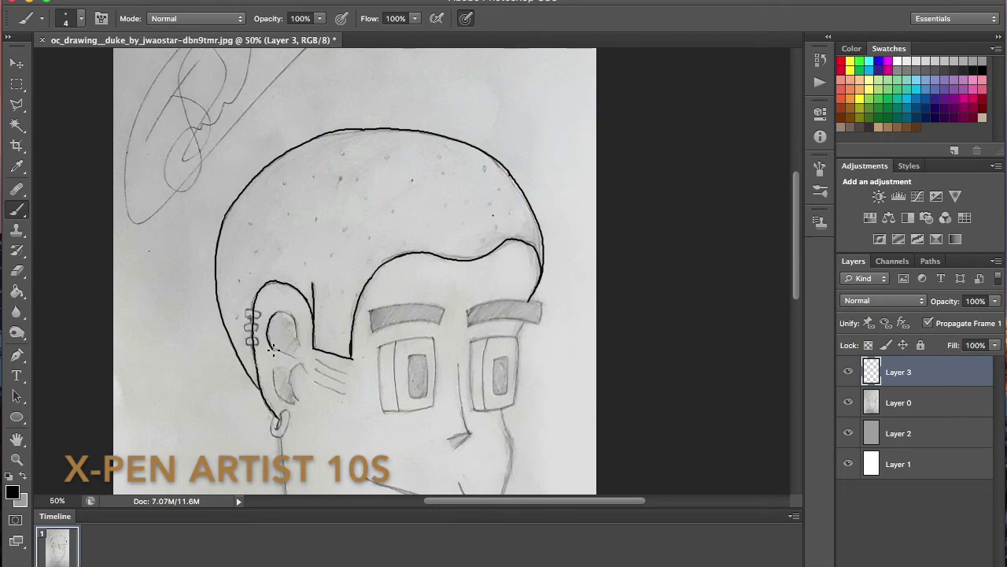
Trace the upper inner shape of the ear
key("super+alt+z")
left_click_drag(272, 321, 295, 361)
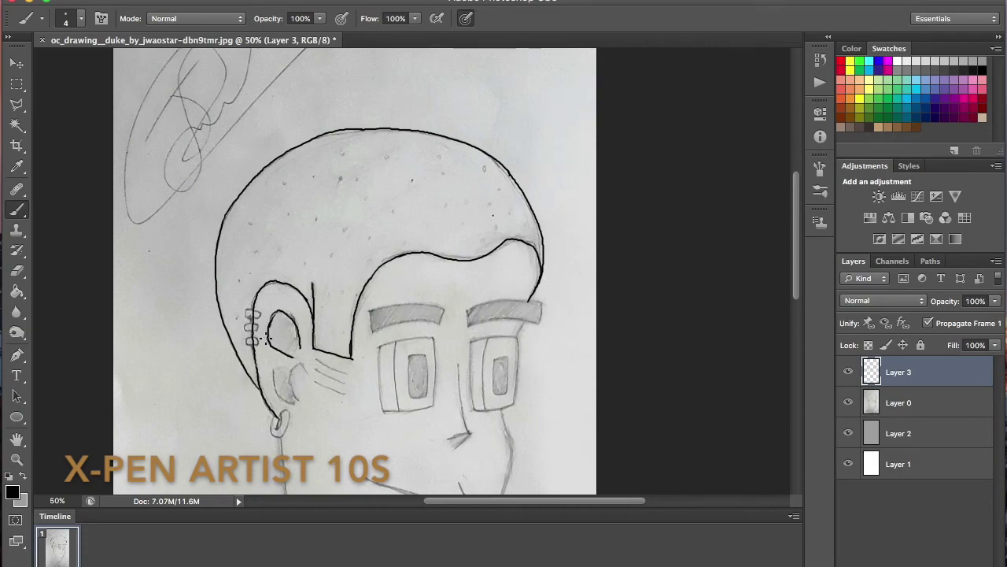
key("super+alt+z")
mouse_move(268, 326)
left_mouse_down()
mouse_move(299, 350)
mouse_move(294, 316)
mouse_move(299, 351)
left_mouse_up()
key("super+z")
Trace the lower inner curves of the ear and the jawline below the earlobe
left_click_drag(796, 214, 796, 254)
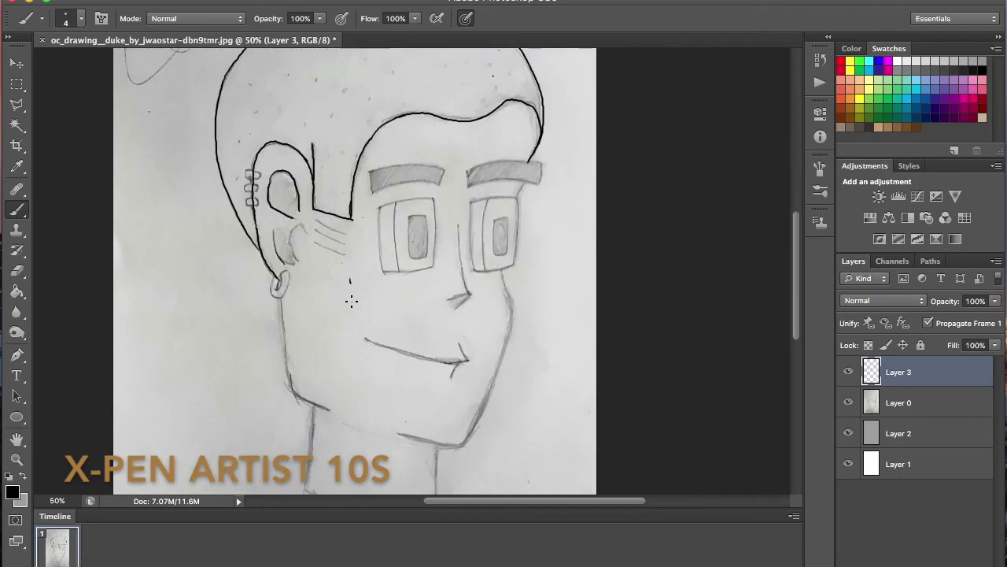
key("super+z")
left_click_drag(274, 230, 302, 265)
key("super+z")
left_click_drag(279, 280, 293, 392)
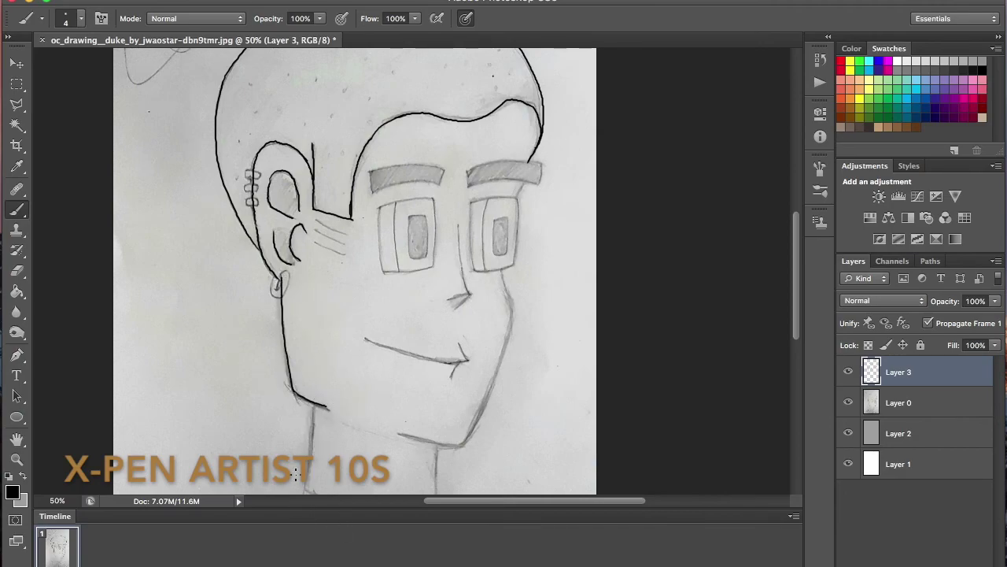
Trace the back edge of the neck and the curved neckline at its base, redoing uneven strokes
mouse_move(315, 404)
left_mouse_down()
mouse_move(321, 280)
mouse_move(305, 353)
left_mouse_up()
key("super+z")
key("super+z")
left_click_drag(314, 275, 305, 355)
key("super+z")
left_click_drag(314, 274, 304, 357)
left_click_drag(347, 312, 408, 349)
key("super+alt+z")
key("super+alt+z")
left_click_drag(314, 274, 305, 358)
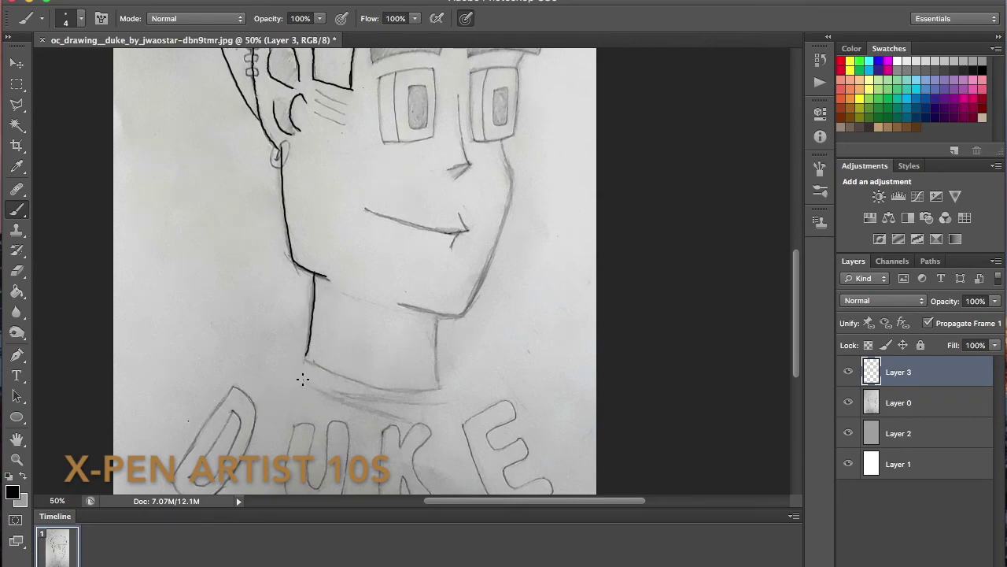
key("super+z")
key("super+z")
mouse_move(314, 274)
left_mouse_down()
mouse_move(308, 370)
mouse_move(303, 363)
mouse_move(452, 387)
left_mouse_up()
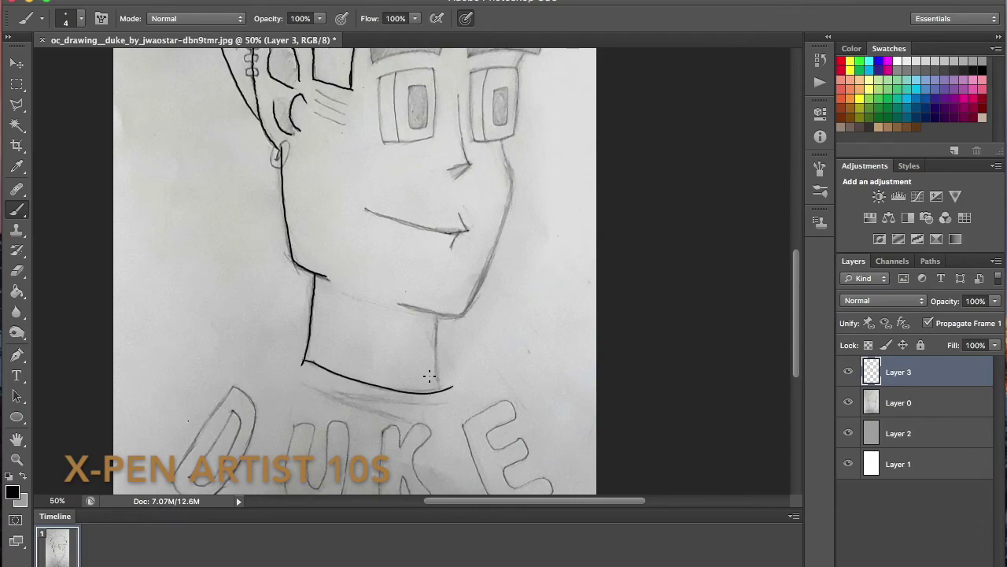
Erase the overshooting end of the neckline and trace the front edge of the neck
key("e")
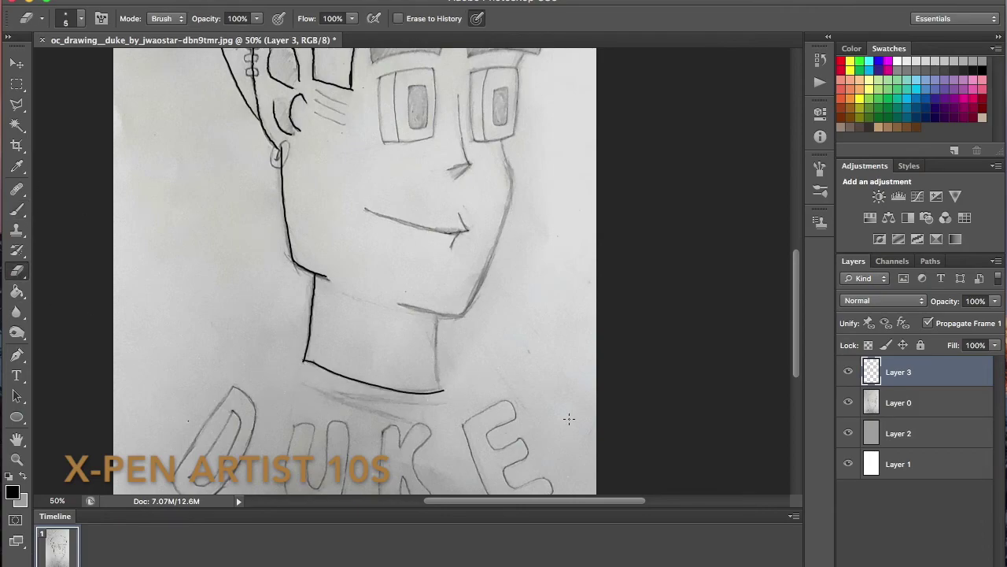
key("b")
key("super+z")
left_click_drag(437, 315, 440, 391)
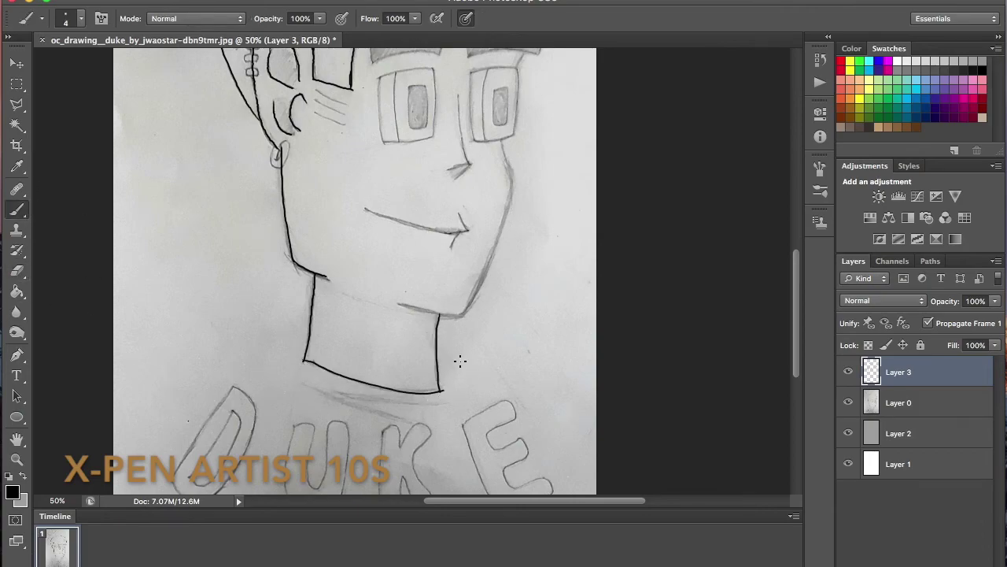
key("e")
Trace the front contour of the face from below the eyebrow past the cheek to the chin and tidy the cheek
left_click_drag(791, 323, 787, 254)
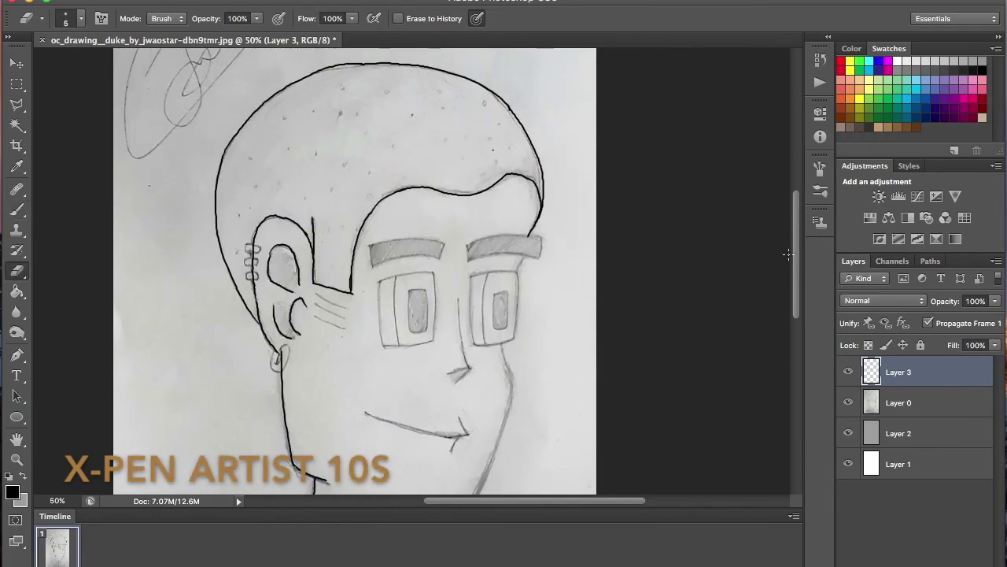
mouse_move(795, 216)
left_mouse_down()
mouse_move(787, 243)
mouse_move(771, 241)
left_mouse_up()
left_click(17, 210)
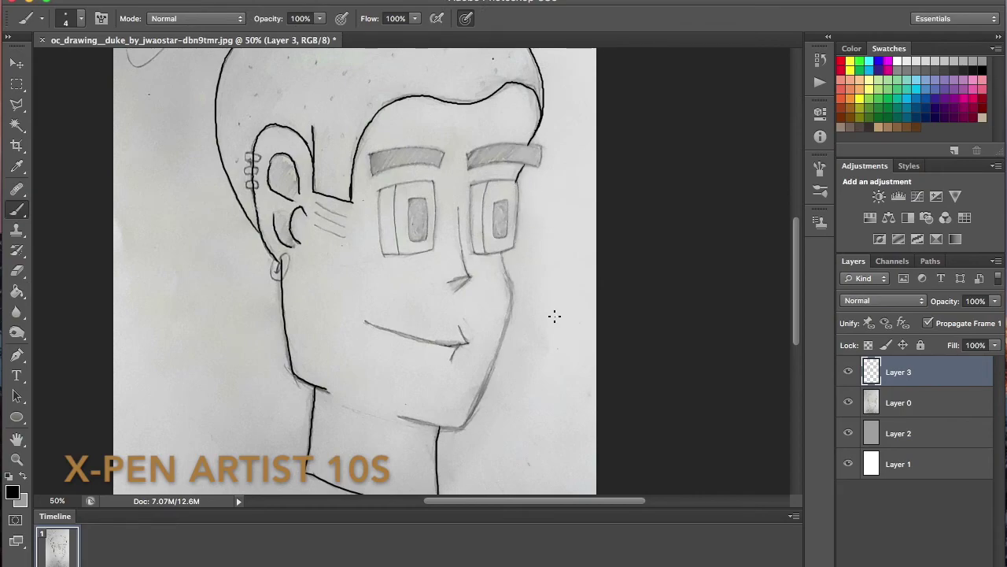
mouse_move(501, 253)
left_mouse_down()
mouse_move(517, 292)
mouse_move(502, 253)
mouse_move(512, 289)
mouse_move(479, 403)
left_mouse_up()
key("super+z")
left_click_drag(512, 304, 468, 420)
left_click_drag(403, 419, 464, 426)
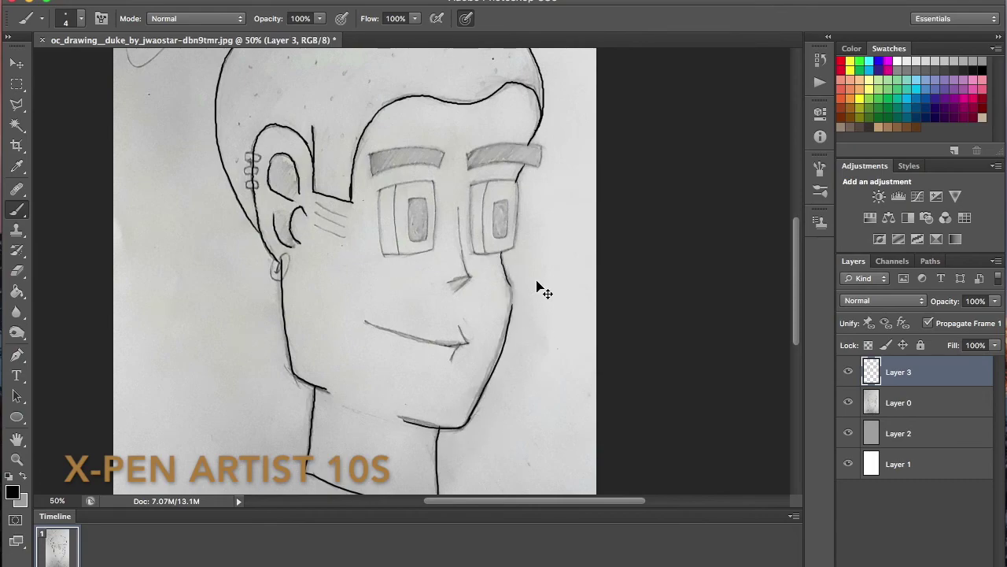
key("super+z")
left_click_drag(501, 252, 511, 287)
key("e")
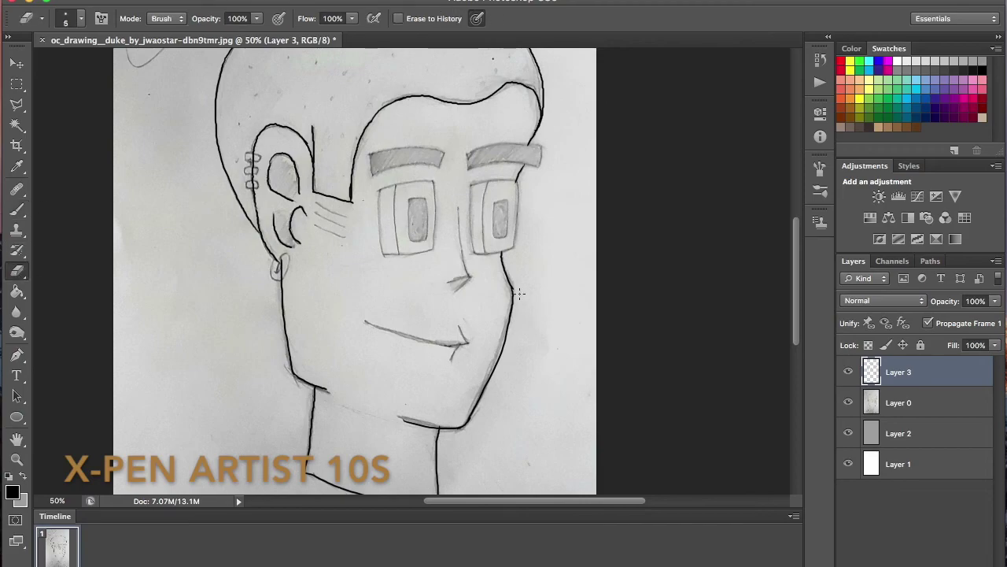
key("b")
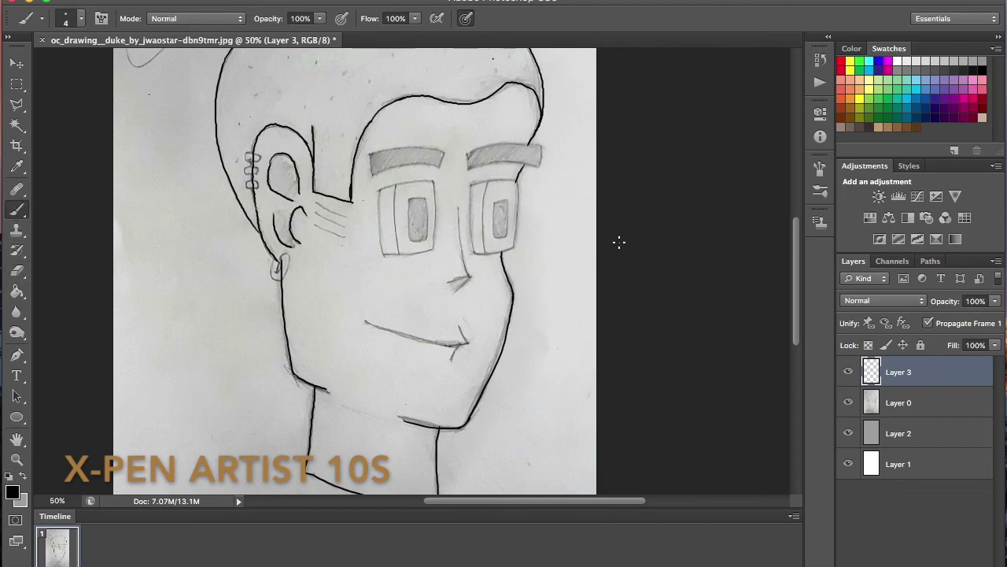
Trace the nose line and the smile with its corner marks, and erase the mouth line's overshoot
left_click_drag(459, 207, 471, 280)
mouse_move(365, 321)
left_mouse_down()
mouse_move(477, 343)
mouse_move(462, 349)
left_mouse_up()
key("e")
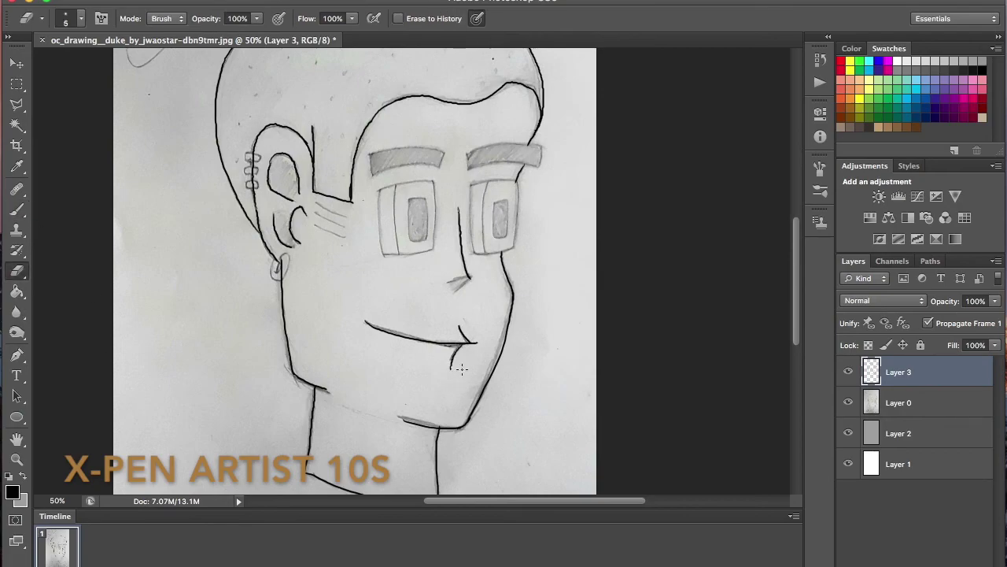
scroll(513, 330, "up", 3)
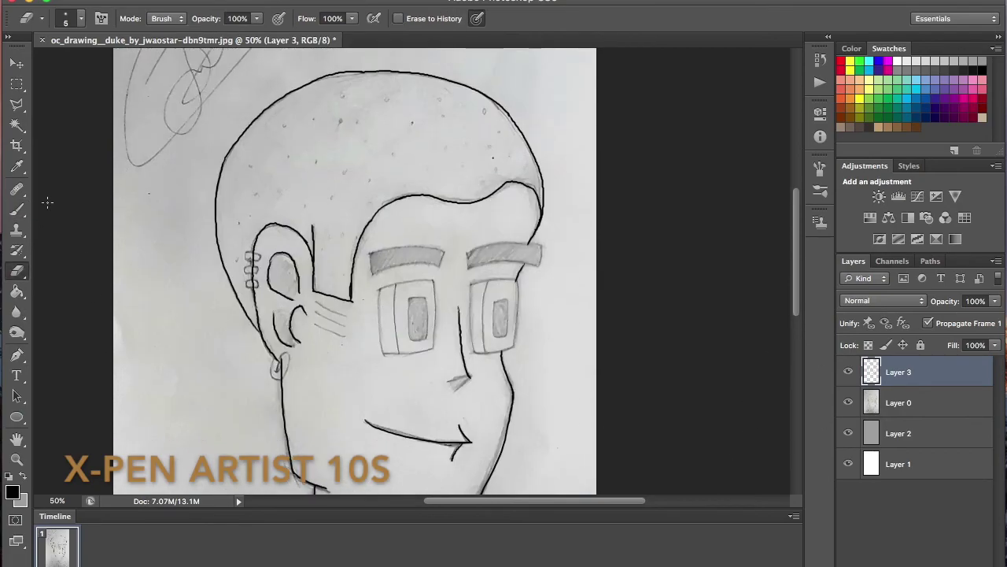
Undo the last few eraser edits around the corner of the mouth
key("b")
key("e")
left_click(152, 0)
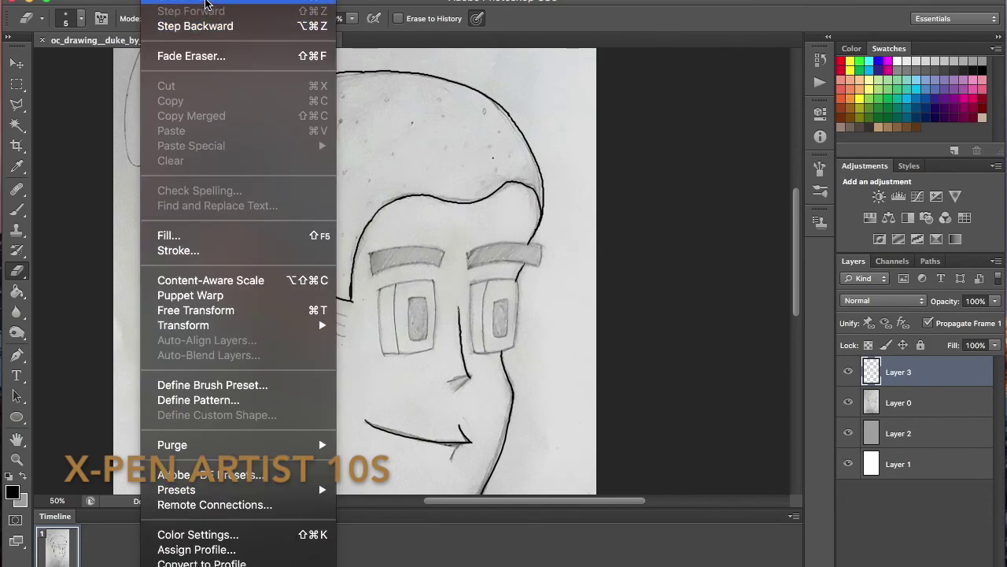
left_click(203, 25)
left_click(151, 0)
left_click(203, 25)
left_click(152, 0)
left_click(212, 26)
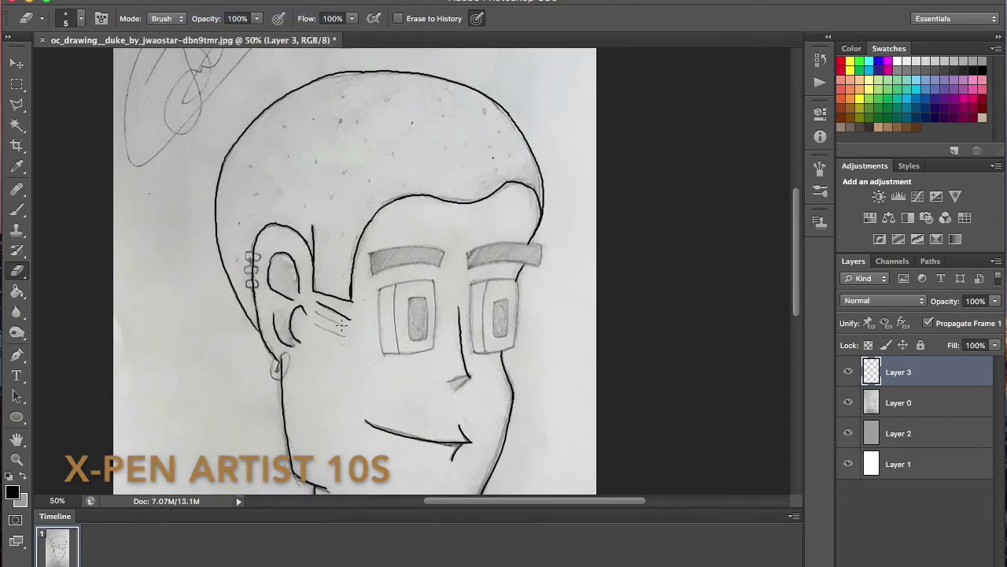
Trace the three short parallel lines on the cheek below the sideburn and trim their ends
key("b")
left_click_drag(314, 303, 346, 320)
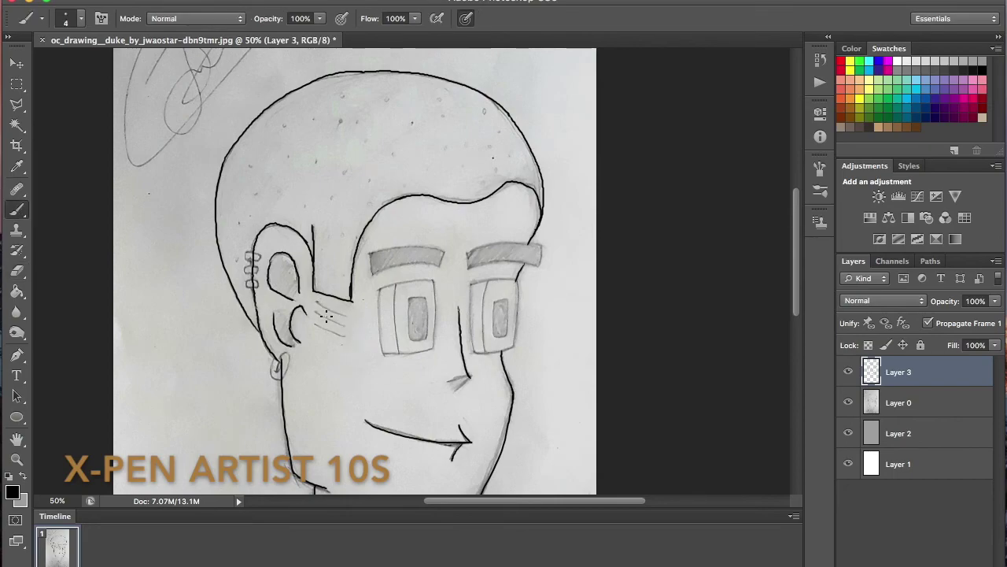
key("e")
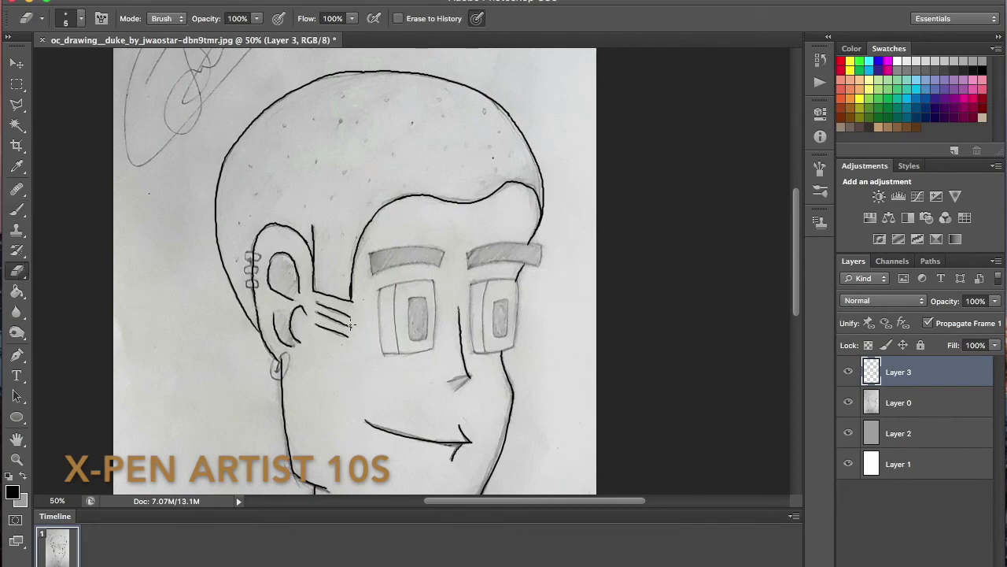
Undo the first earring strokes and retrace the earring loop on the earlobe at a closer zoom
key("b")
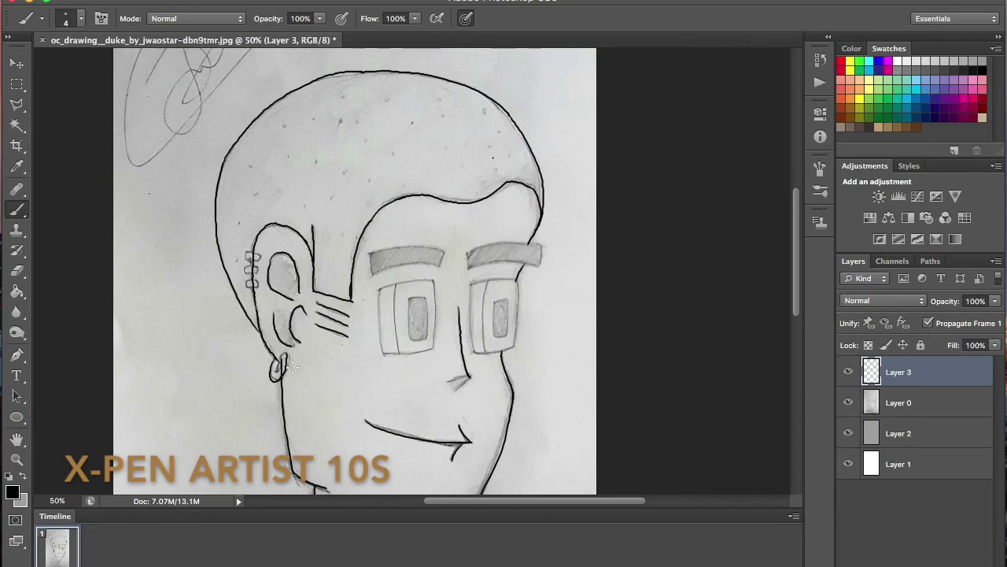
key("super+alt+z")
key("super+alt+z")
key("super+plus")
key("super+plus")
key("super+plus")
left_click_drag(797, 240, 797, 280)
left_click_drag(558, 502, 466, 502)
left_click_drag(487, 257, 468, 363)
left_click_drag(437, 284, 460, 367)
key("super+minus")
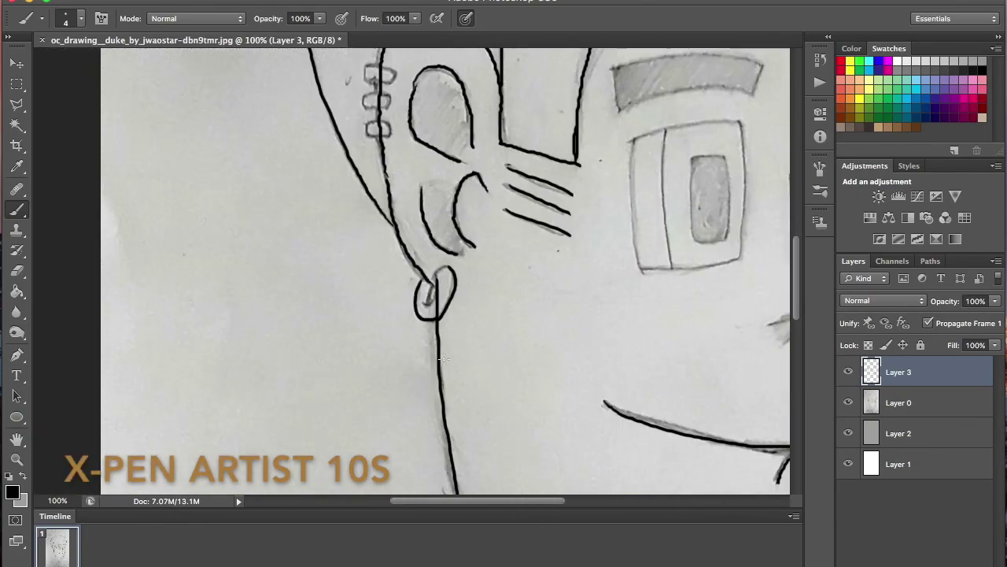
Rework the earring at a closer zoom, redrawing the strokes at the earlobe and erasing the overshoot
key("super+plus")
key("super+z")
mouse_move(434, 289)
left_mouse_down()
mouse_move(458, 373)
mouse_move(444, 340)
left_mouse_up()
mouse_move(433, 338)
left_mouse_down()
mouse_move(465, 323)
mouse_move(462, 362)
left_mouse_up()
key("e")
left_click_drag(467, 331, 469, 322)
key("b")
left_click_drag(484, 265, 460, 293)
Draw a small rounded ear stud with an inner highlight line on the blank area beside the head
scroll(715, 374, "up", 10)
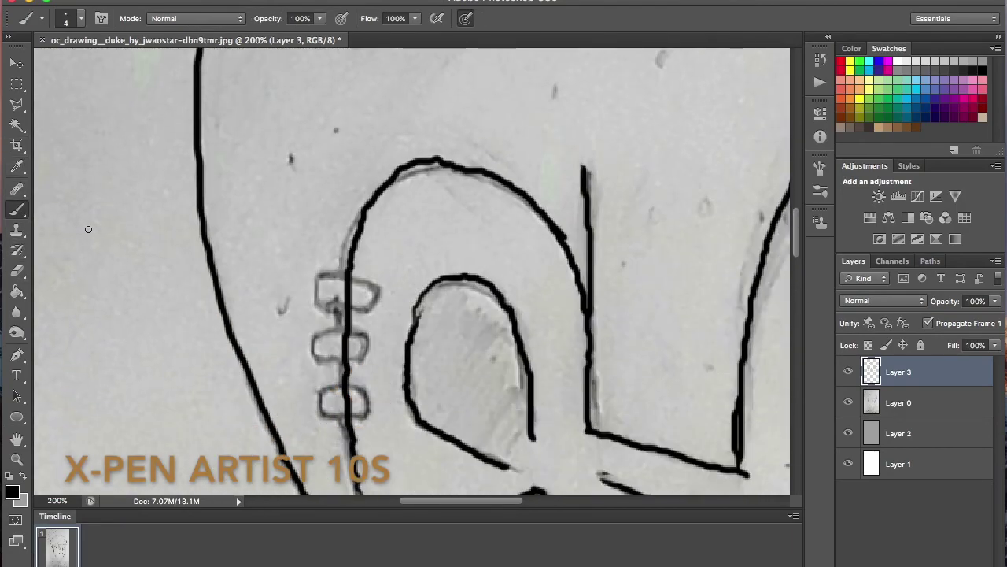
left_click_drag(86, 219, 150, 227)
left_click_drag(88, 274, 135, 267)
left_click_drag(148, 228, 148, 266)
key("e")
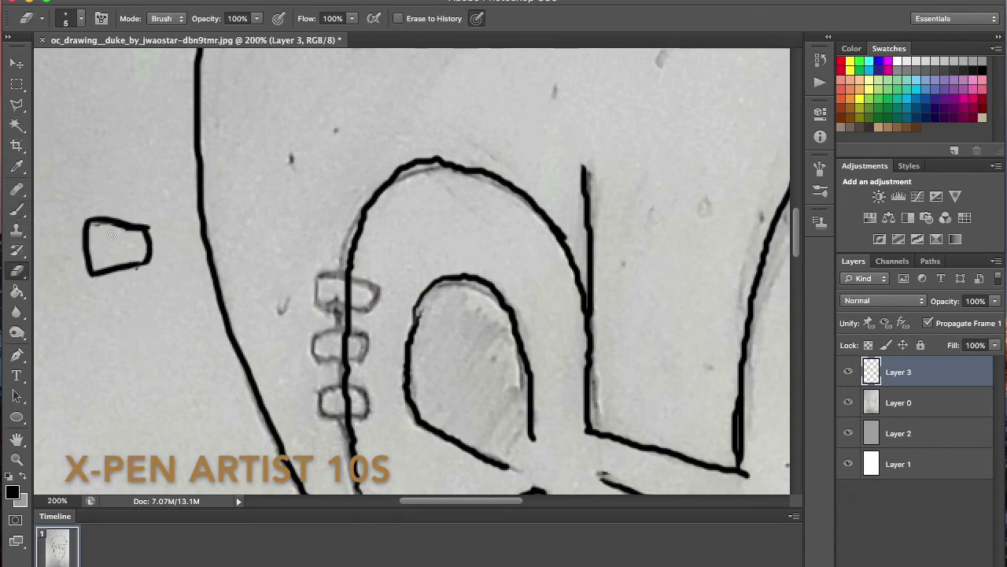
key("b")
left_click_drag(94, 226, 146, 228)
key("e")
mouse_move(139, 269)
left_mouse_down()
mouse_move(95, 278)
mouse_move(85, 263)
mouse_move(149, 261)
left_mouse_up()
key("b")
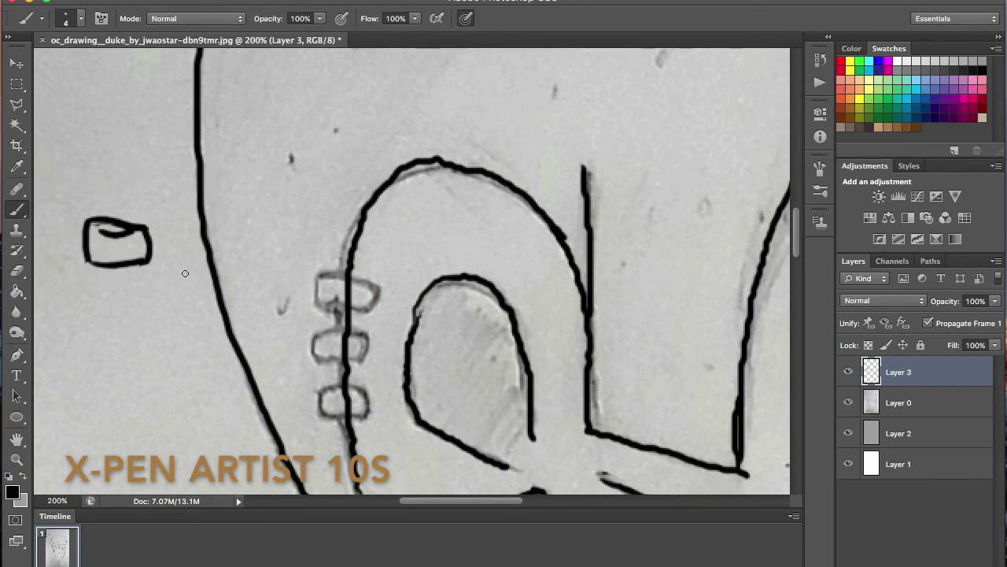
Select the drawn stud and move it over the uppermost piercing on the ear's outer edge
key("m")
left_click_drag(63, 199, 170, 282)
key("ctrl+t")
left_click_drag(126, 234, 354, 288)
scroll(799, 247, "down", 3)
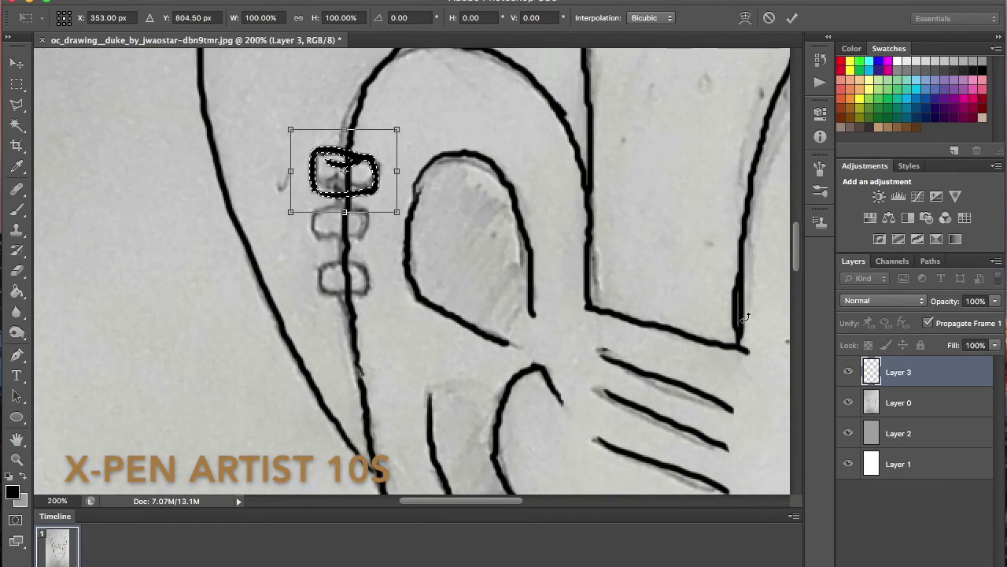
key("Return")
key("ctrl+d")
Place a copy of the stud on its own layer over the middle piercing, rotated about -11 degrees
key("ctrl+shift+alt+n")
left_click(17, 63)
left_click_drag(329, 183, 324, 240)
left_click(13, 83)
right_click(373, 239)
left_click(425, 370)
left_click_drag(383, 207, 380, 200)
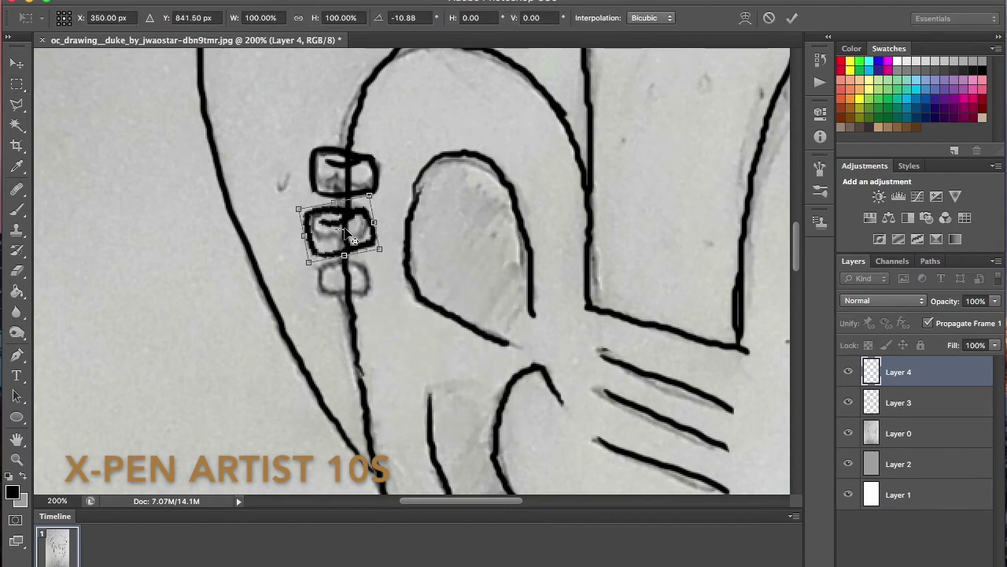
left_click_drag(349, 233, 348, 237)
key("Return")
Paste another copy of the stud, rotate it about -25 degrees and place it over the lowest piercing
key("super+v")
right_click(411, 261)
left_click(462, 392)
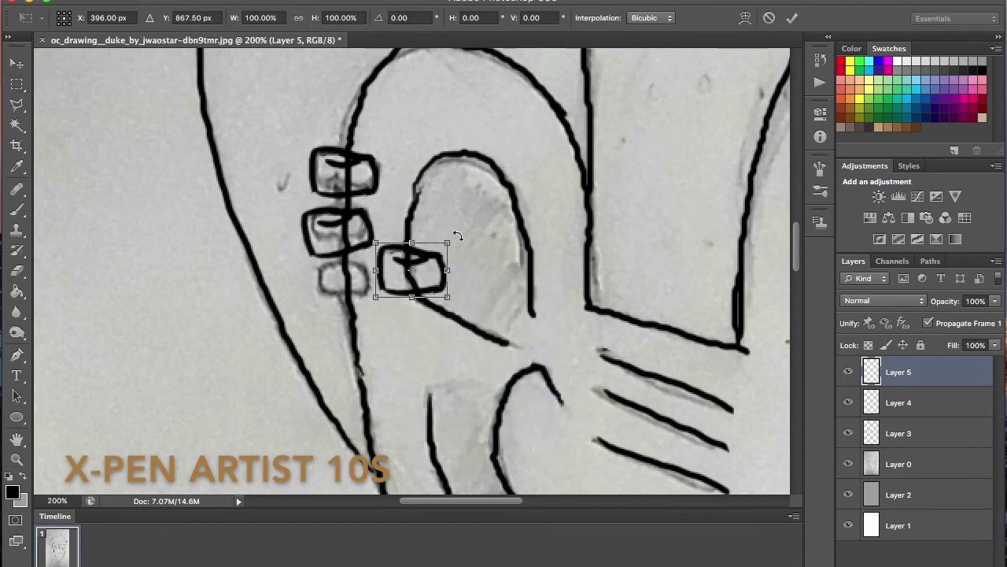
left_click_drag(457, 237, 451, 205)
left_click_drag(423, 255, 354, 269)
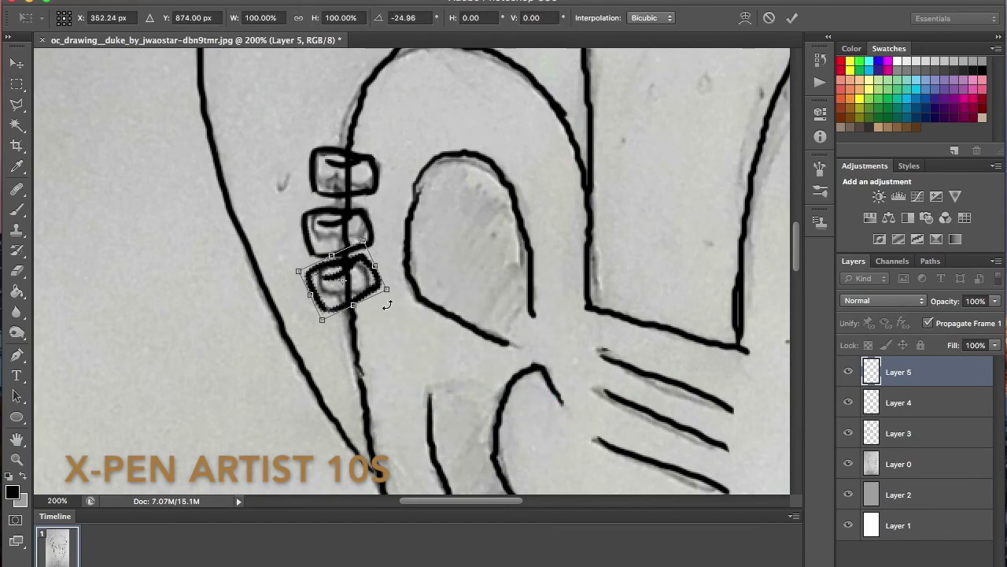
key("Return")
Merge Layer 3, Layer 4 and Layer 5 into a single line art layer
key("e")
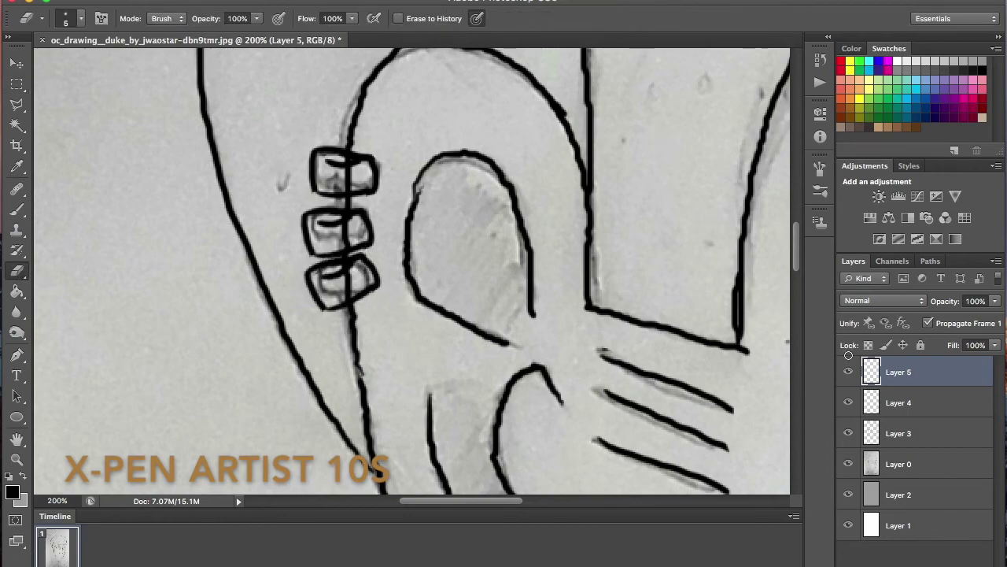
left_click(921, 399)
left_click(924, 379, "shift")
left_click(933, 439, "shift")
left_click(917, 378)
left_click(929, 432, "shift")
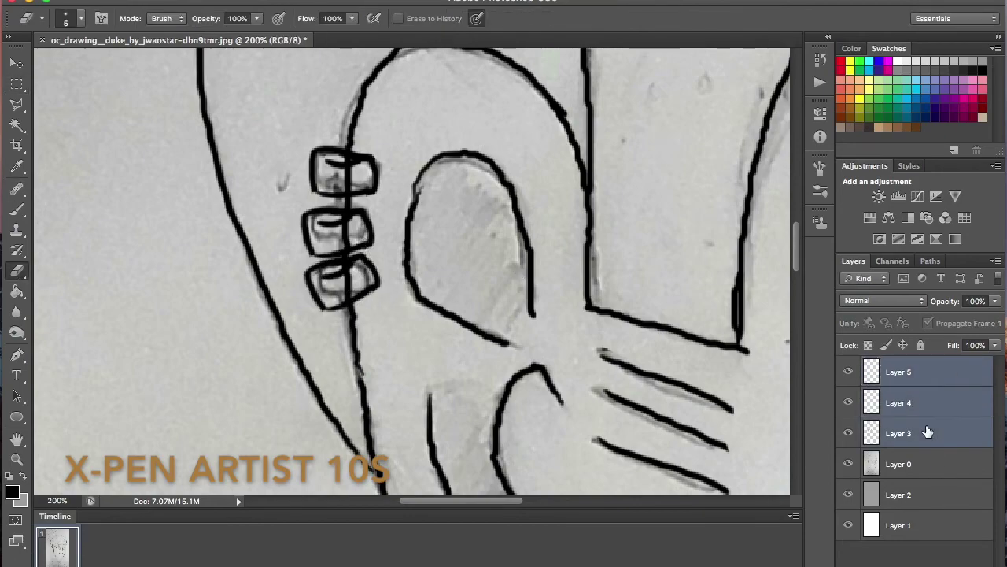
right_click(928, 432)
left_click(879, 428)
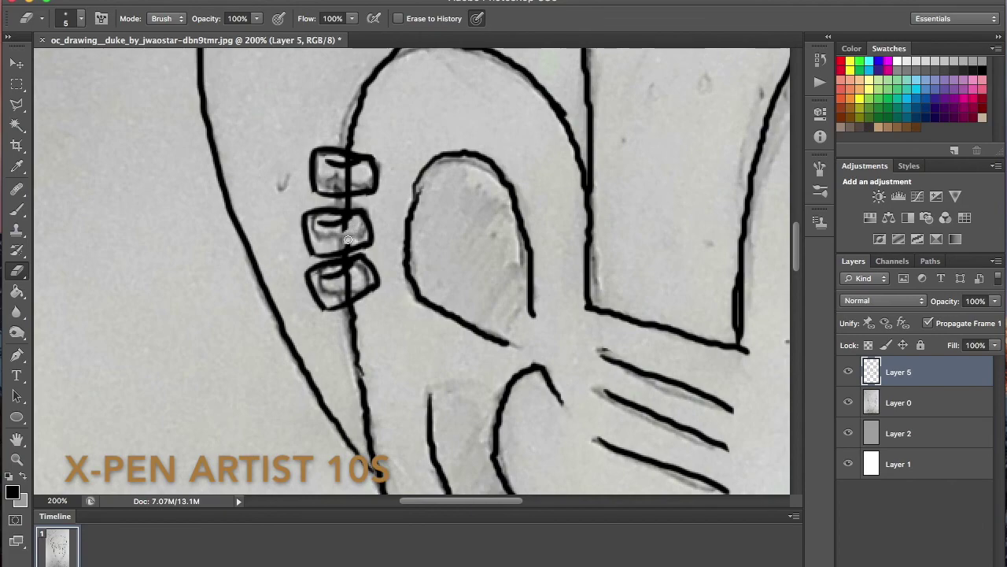
Erase the ear outline where it runs through the three studs
left_click_drag(352, 178, 347, 184)
left_click_drag(351, 291, 349, 278)
scroll(608, 148, "up", 3)
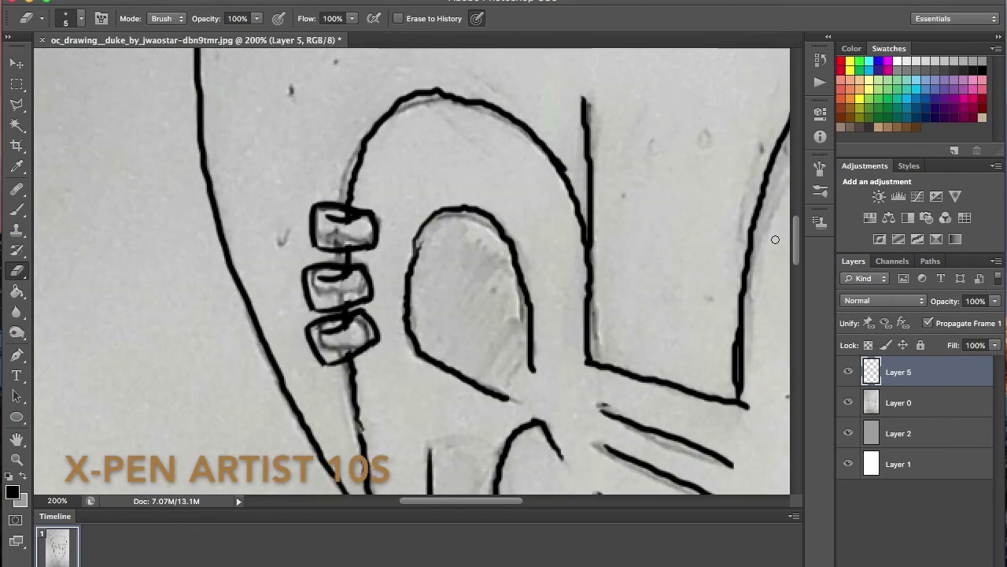
Hide the sketch on Layer 0 to check the line art of the whole head, and show it again
key("super+minus")
key("super+minus")
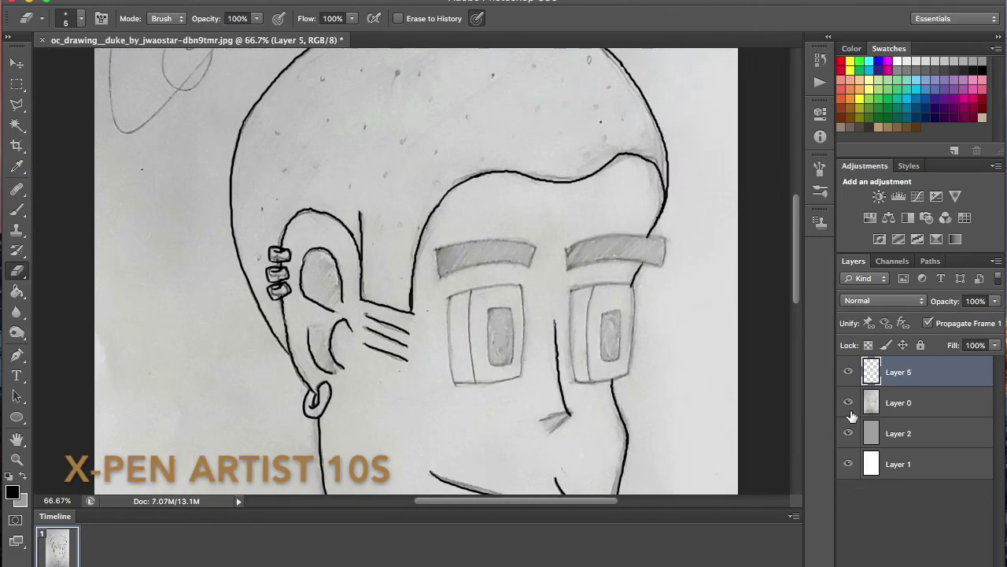
left_click(848, 402)
key("super+minus")
key("super+minus")
key("super+plus")
key("super+plus")
mouse_move(796, 245)
left_mouse_down()
mouse_move(796, 225)
mouse_move(795, 252)
left_mouse_up()
left_click(848, 402)
Trace the outline of the eyebrow nearer the ear with the Brush, undoing and redrawing the strokes that miss the sketch
left_click(17, 210)
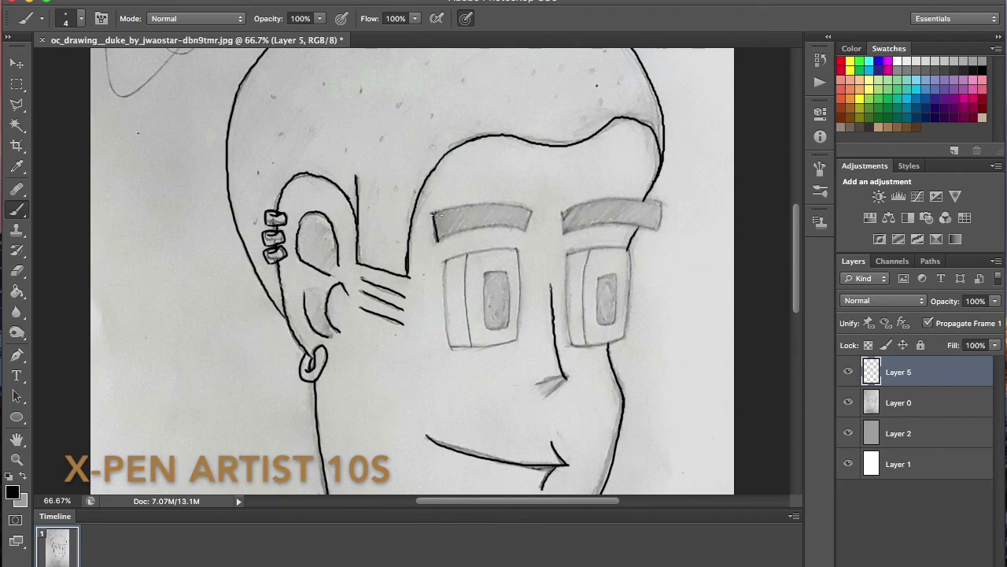
key("e")
key("b")
left_click_drag(433, 213, 538, 215)
key("super+z")
mouse_move(433, 212)
left_mouse_down()
mouse_move(523, 207)
mouse_move(536, 216)
mouse_move(540, 202)
left_mouse_up()
left_click(118, 0)
mouse_move(150, 0)
left_click(193, 27)
left_click(149, 0)
left_click(194, 27)
key("e")
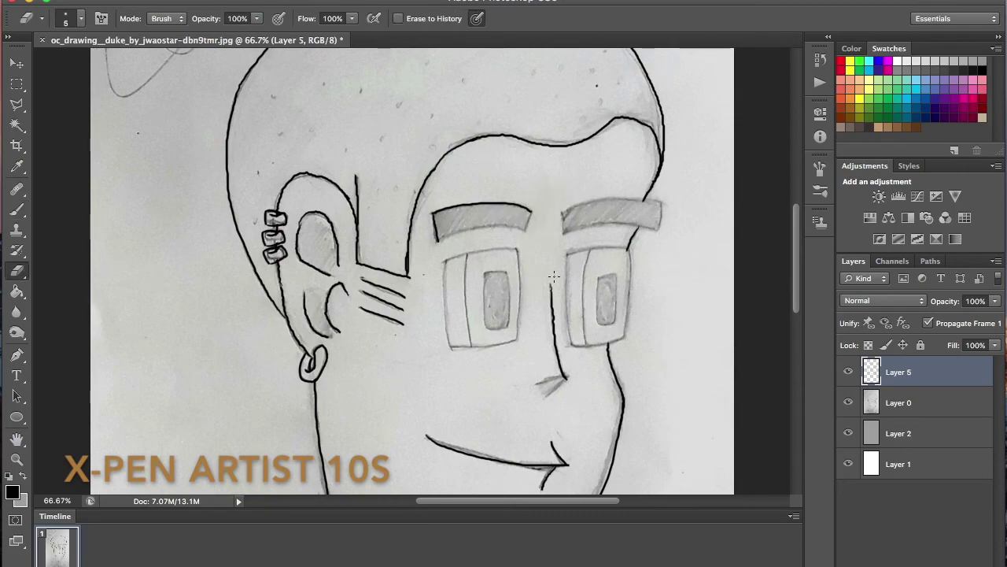
key("b")
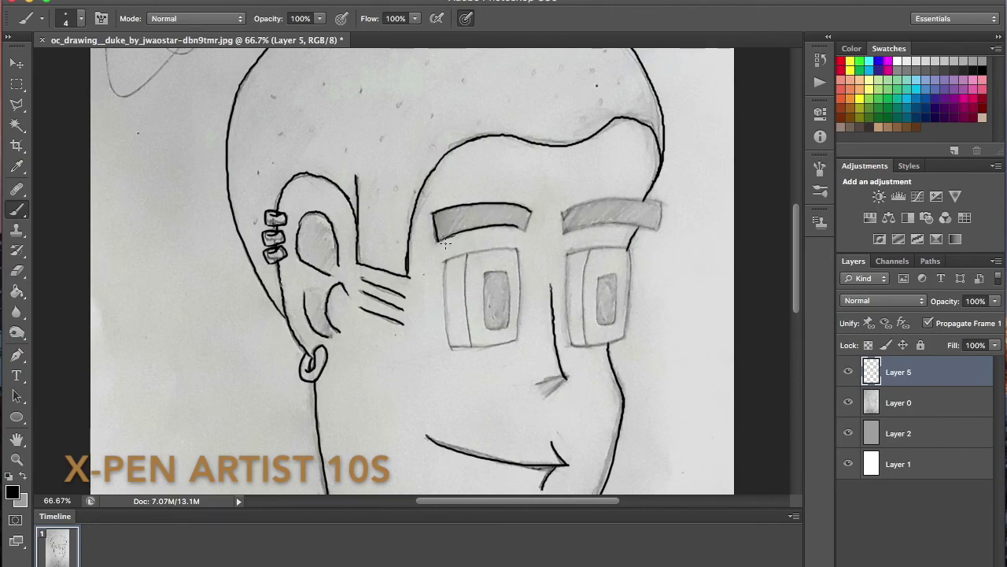
left_click_drag(439, 241, 464, 231)
Trace the outline of the far eyebrow, redrawing its upper edge once
mouse_move(562, 212)
left_mouse_down()
mouse_move(565, 234)
mouse_move(650, 199)
left_mouse_up()
key("super+z")
left_click_drag(564, 212, 656, 199)
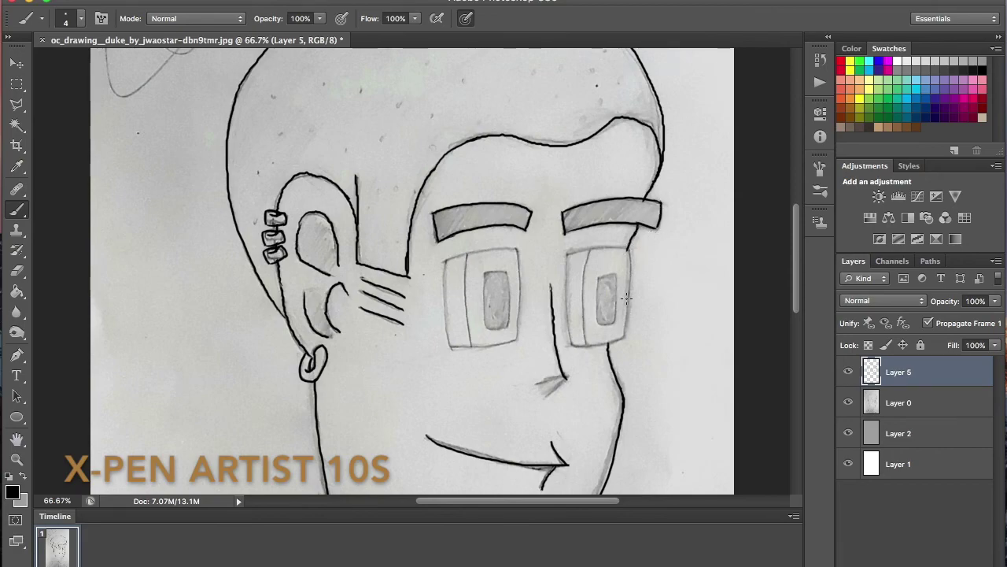
key("e")
Trace the two curved fold lines below the neck, redrawing the lower one until it follows the sketch
scroll(618, 217, "down", 10)
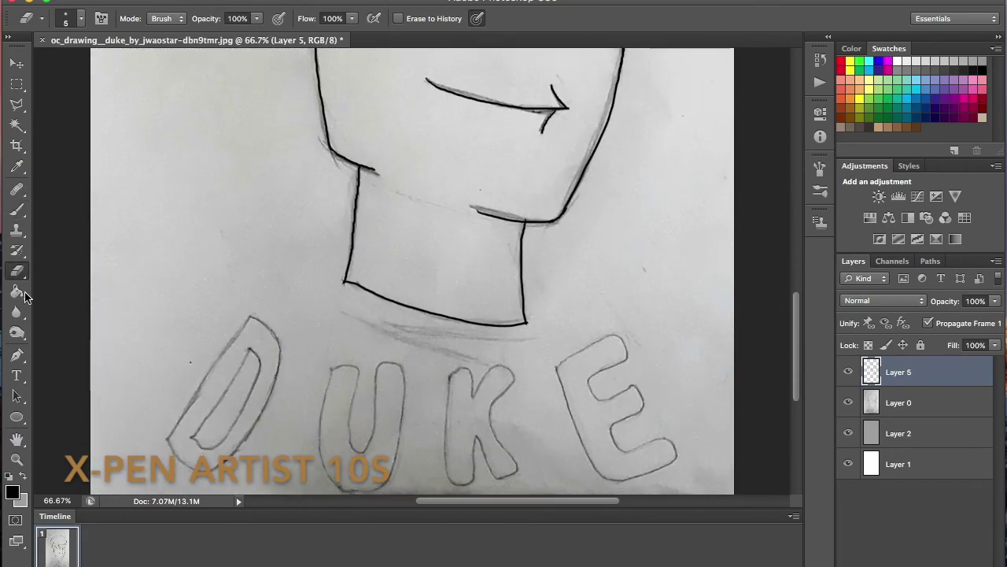
key("b")
left_click_drag(393, 324, 549, 337)
left_click_drag(343, 312, 503, 370)
key("super+z")
key("super+z")
mouse_move(344, 313)
left_mouse_down()
mouse_move(509, 372)
mouse_move(498, 365)
left_mouse_up()
key("super+z")
key("ctrl+z")
left_click_drag(344, 313, 511, 363)
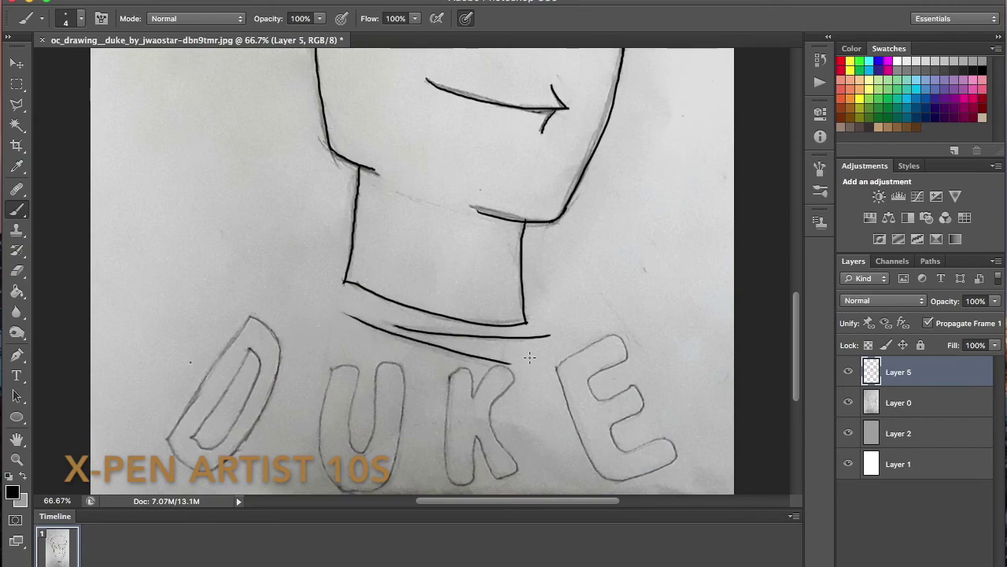
Try tracing the small stubble flecks across the top of the head, and undo them
left_click_drag(794, 325, 775, 196)
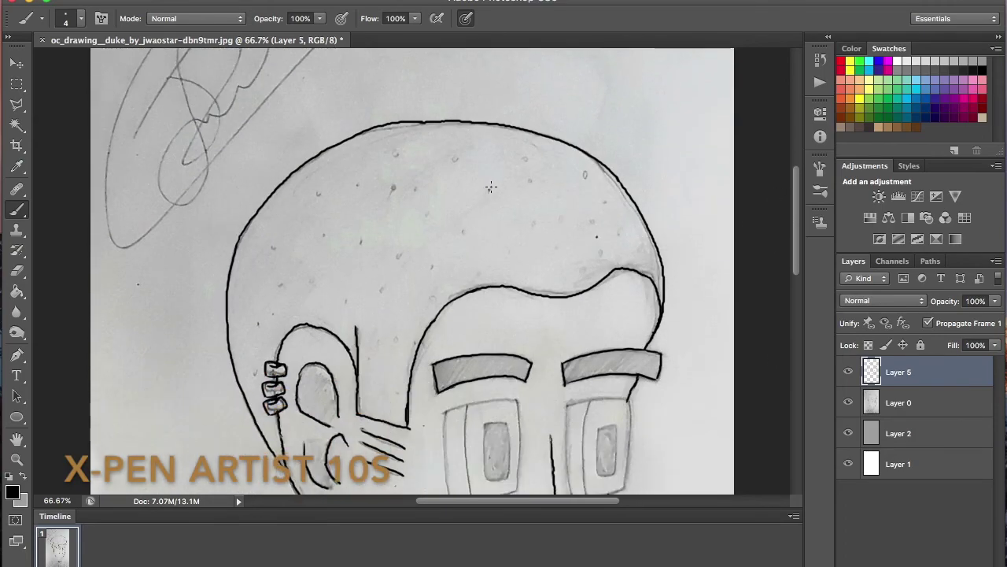
key("ctrl+z")
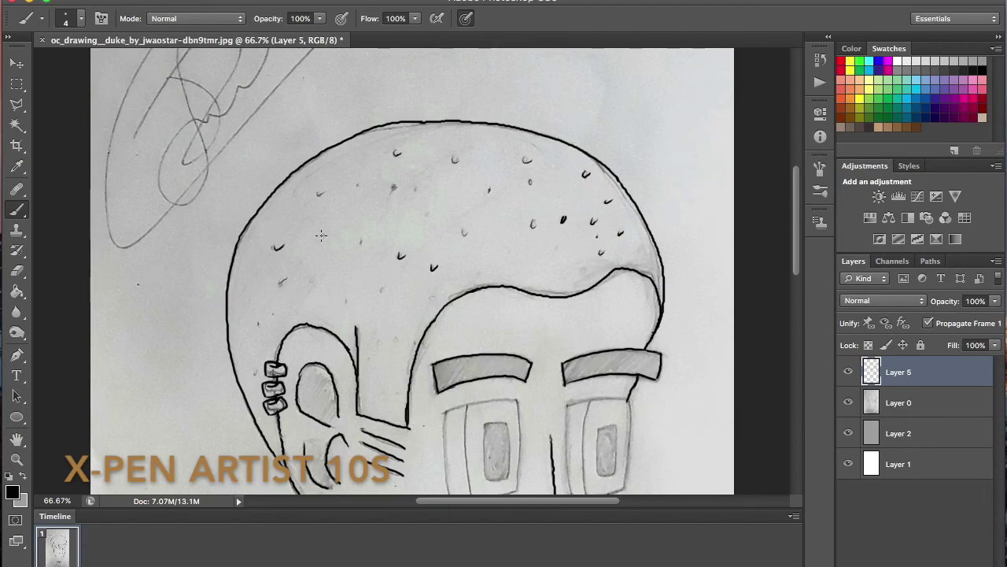
key("x")
key("x")
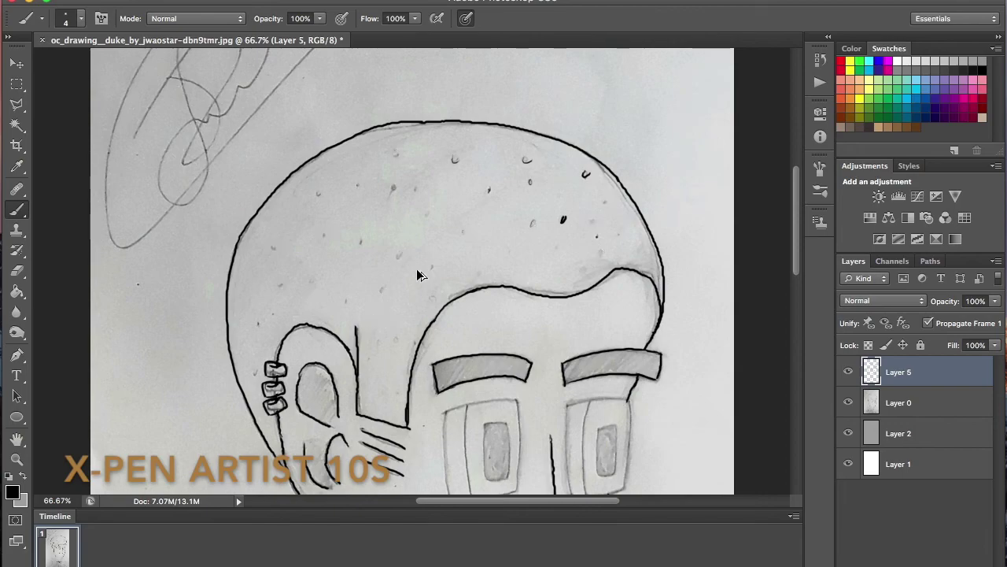
key("e")
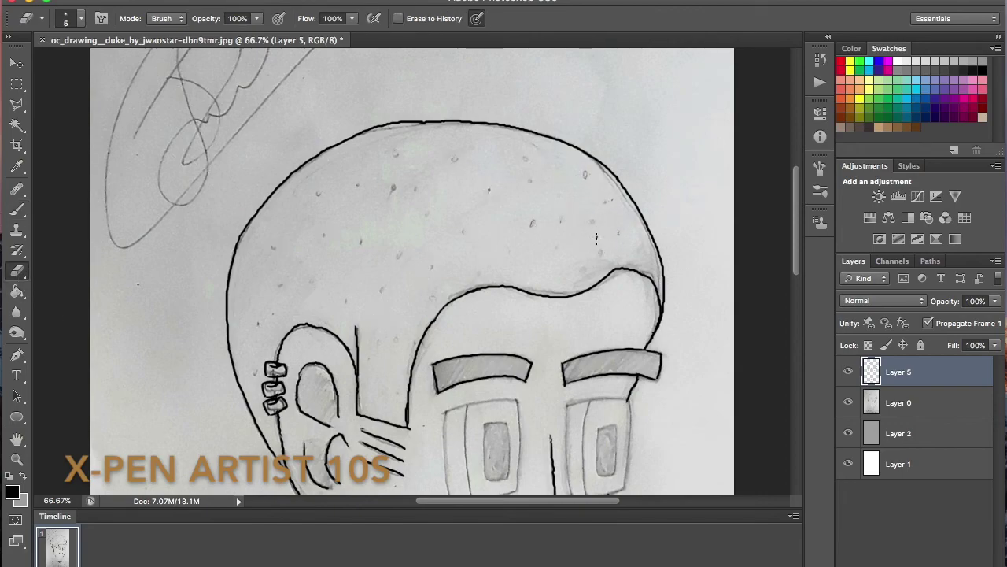
Trace the ear-side edge and the lower edge of the near eye, redrawing the strokes that miss the sketch
scroll(551, 188, "down", 5)
key("b")
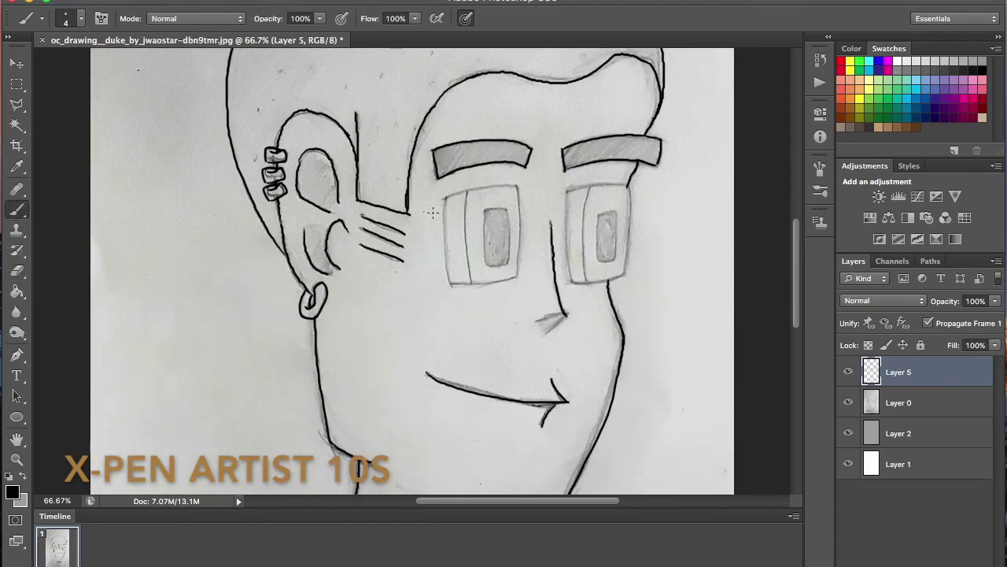
left_click_drag(445, 198, 451, 286)
key("ctrl+alt+z")
key("ctrl+alt+z")
left_click_drag(445, 198, 451, 284)
left_click_drag(452, 284, 517, 273)
key("super+z")
key("super+z")
key("super+z")
key("super+z")
left_click_drag(451, 284, 515, 277)
Trace the nose-side edge and the upper edge of the near eye to close its outline
mouse_move(517, 185)
left_mouse_down()
mouse_move(524, 254)
mouse_move(523, 182)
mouse_move(513, 186)
mouse_move(514, 284)
left_mouse_up()
key("super+z")
key("super+z")
left_click(17, 272)
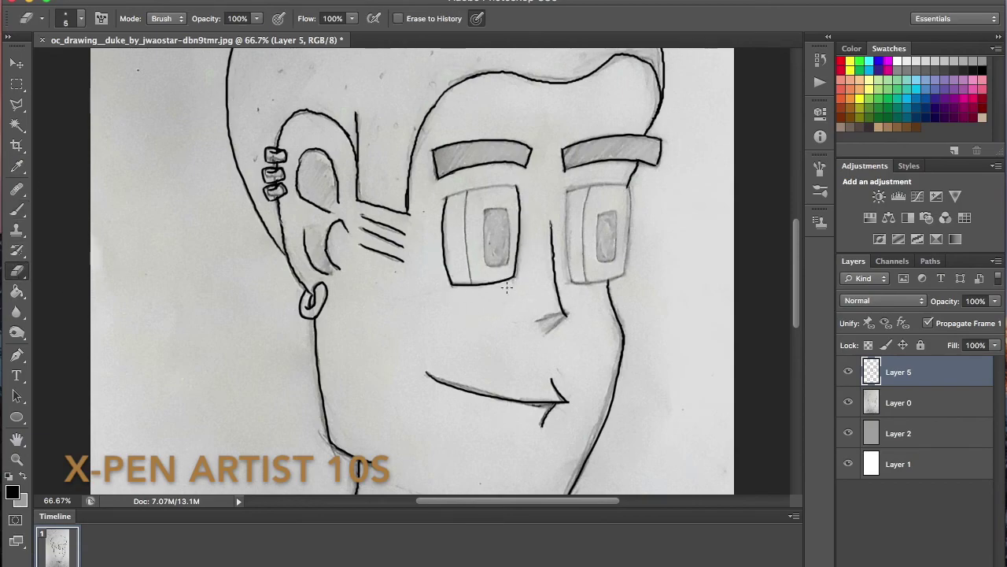
left_click(18, 210)
left_click_drag(445, 197, 527, 180)
key("alt+super+z")
key("alt+super+z")
key("alt+super+z")
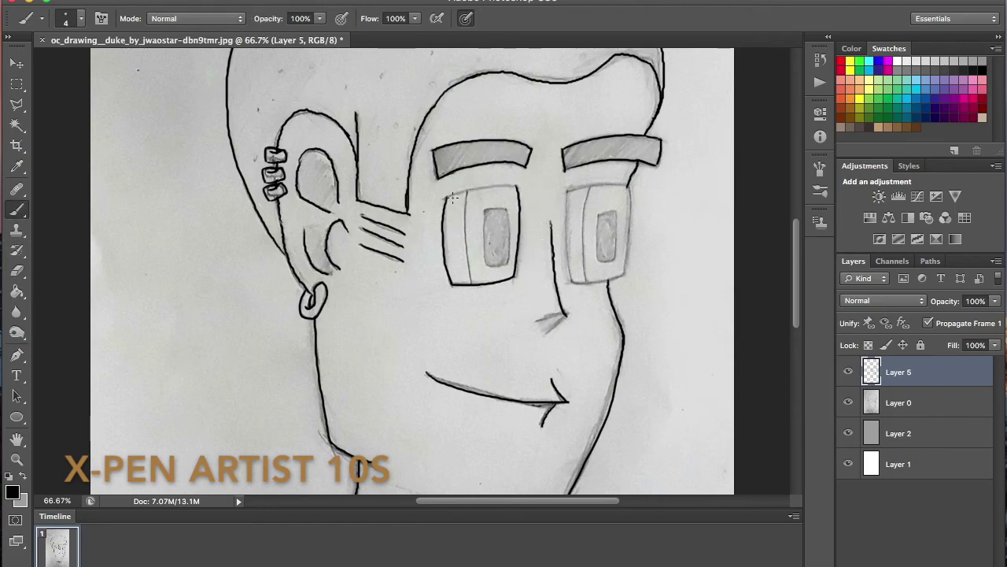
left_click_drag(447, 196, 521, 185)
key("alt+super+z")
key("ctrl+shift+z")
Trace the vertical line inside the near eye, undoing the misplaced attempts until it follows the sketch
left_click_drag(464, 191, 469, 267)
key("super+z")
left_click_drag(467, 190, 471, 283)
key("super+z")
key("ctrl+shift+z")
key("ctrl+alt+z")
key("super+z")
mouse_move(466, 192)
left_mouse_down()
mouse_move(472, 283)
mouse_move(481, 248)
mouse_move(479, 280)
left_mouse_up()
key("alt+super+z")
key("alt+super+z")
left_click_drag(479, 199, 474, 255)
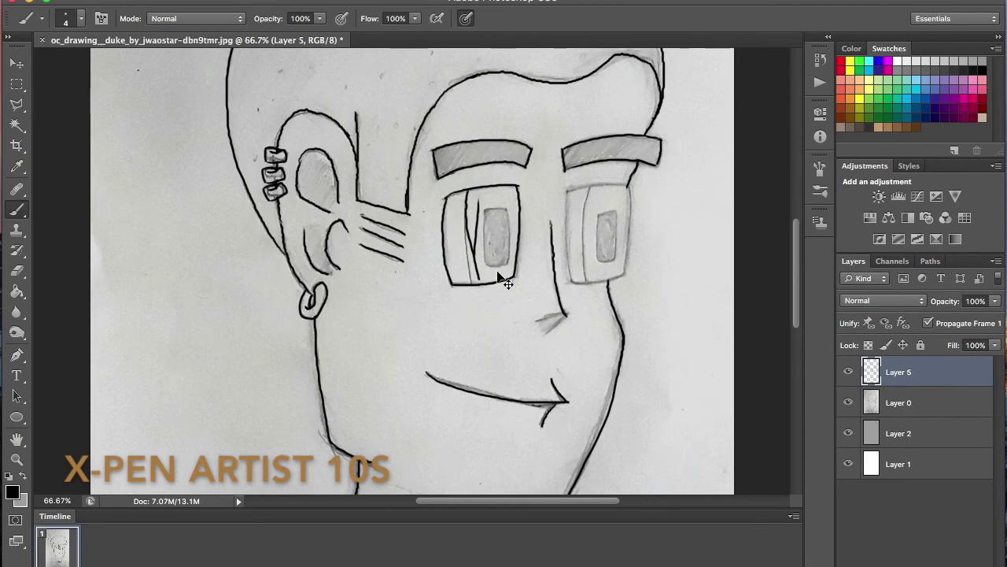
key("alt+super+z")
key("alt+super+z")
mouse_move(466, 190)
left_mouse_down()
mouse_move(482, 212)
mouse_move(473, 285)
left_mouse_up()
Trace the rounded rectangular pupil of the near eye, redrawing its sides where they miss the sketch
left_click_drag(484, 210, 488, 279)
key("super+z")
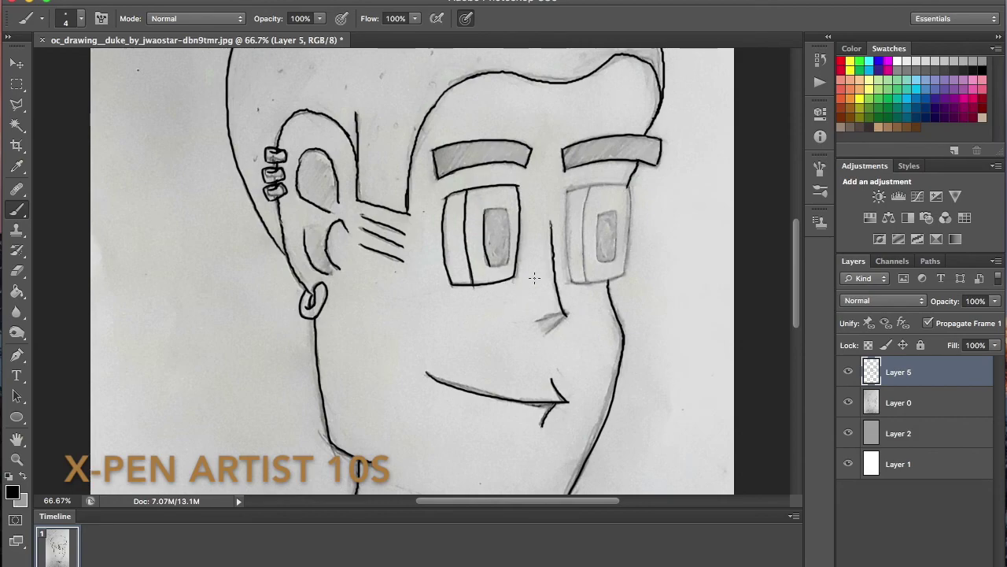
key("super+z")
left_click_drag(509, 209, 503, 257)
left_click(150, 1)
left_click(181, 27)
left_click_drag(510, 210, 515, 259)
left_click_drag(538, 202, 533, 252)
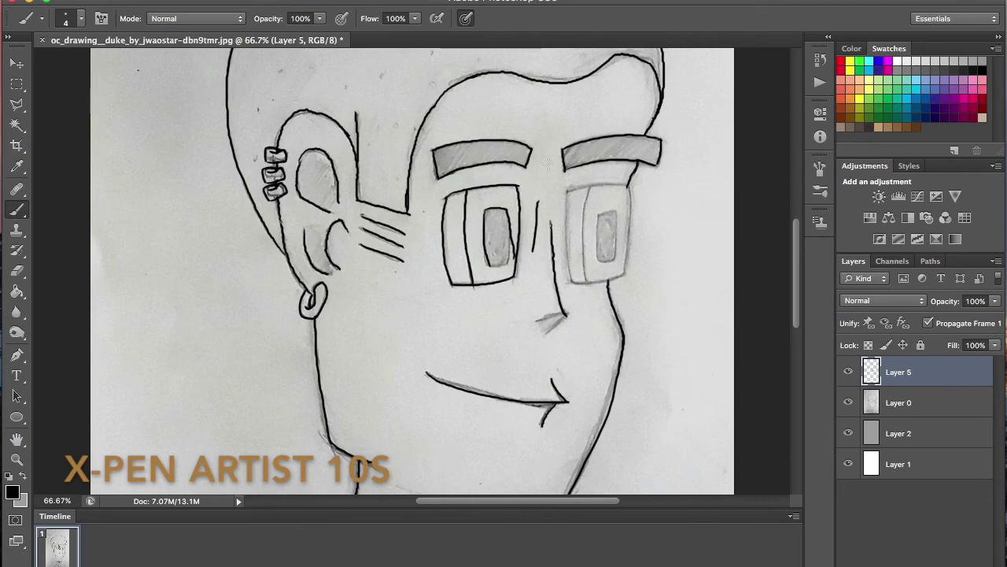
left_click_drag(549, 164, 541, 233)
key("super+z")
left_click(150, 1)
left_click(181, 28)
key("ctrl+alt+z")
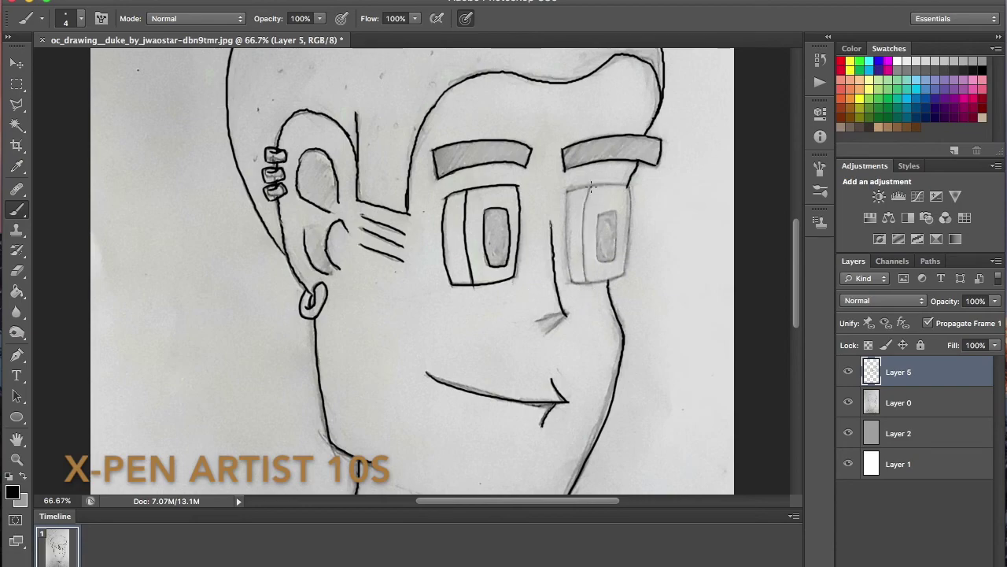
Trace the vertical line inside the far eye and the eye's upper edge, redrawing the strokes that miss the sketch
left_click_drag(591, 186, 587, 281)
key("super+z")
mouse_move(590, 187)
left_mouse_down()
mouse_move(589, 297)
mouse_move(586, 282)
left_mouse_up()
key("super+z")
key("super+z")
left_click_drag(567, 191, 632, 186)
Trace the nose-side edge of the far eye, undoing the misplaced attempts until it follows the sketch
mouse_move(581, 178)
left_mouse_down()
mouse_move(562, 216)
mouse_move(632, 186)
mouse_move(570, 274)
left_mouse_up()
key("super+alt+z")
key("super+alt+z")
left_click_drag(568, 197, 565, 270)
key("super+alt+z")
key("super+alt+z")
left_click_drag(569, 192, 569, 284)
left_click_drag(569, 191, 570, 285)
key("super+alt+z")
key("super+alt+z")
key("super+z")
key("super+z")
left_click_drag(568, 191, 569, 283)
key("super+z")
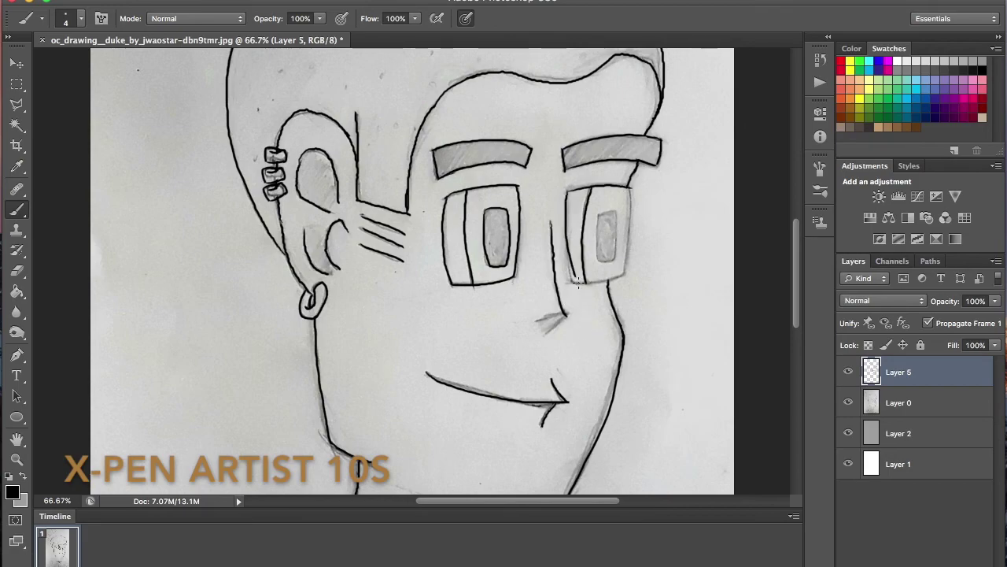
left_click_drag(566, 191, 575, 277)
Trace the lower edge of the far eye, redrawing missed strokes, and clean up its nose-side corner with the Eraser
key("z")
left_click_drag(576, 193, 573, 263)
left_click(17, 209)
key("ctrl+z")
key("ctrl+z")
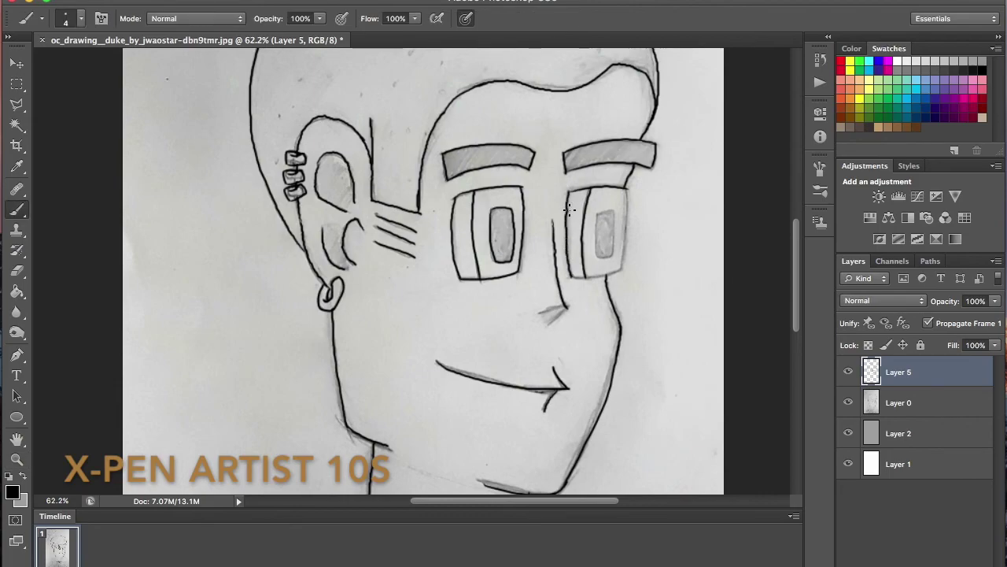
key("ctrl+z")
key("ctrl+z")
key("ctrl+z")
key("ctrl+z")
key("ctrl+z")
key("ctrl+z")
key("ctrl+z")
key("e")
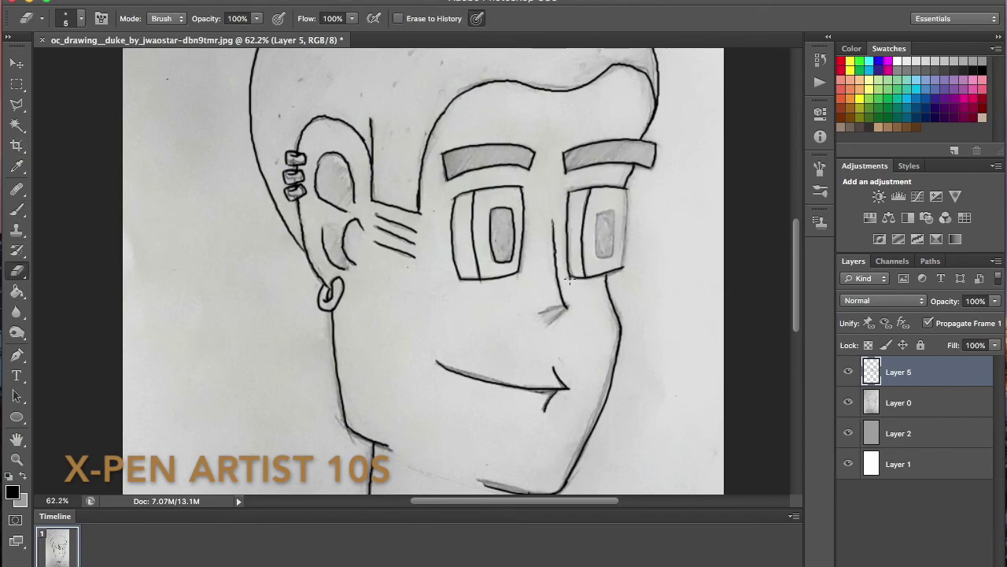
Trace the rounded rectangular pupil and the outer edge of the far eye, redrawing the strokes that miss the sketch
key("b")
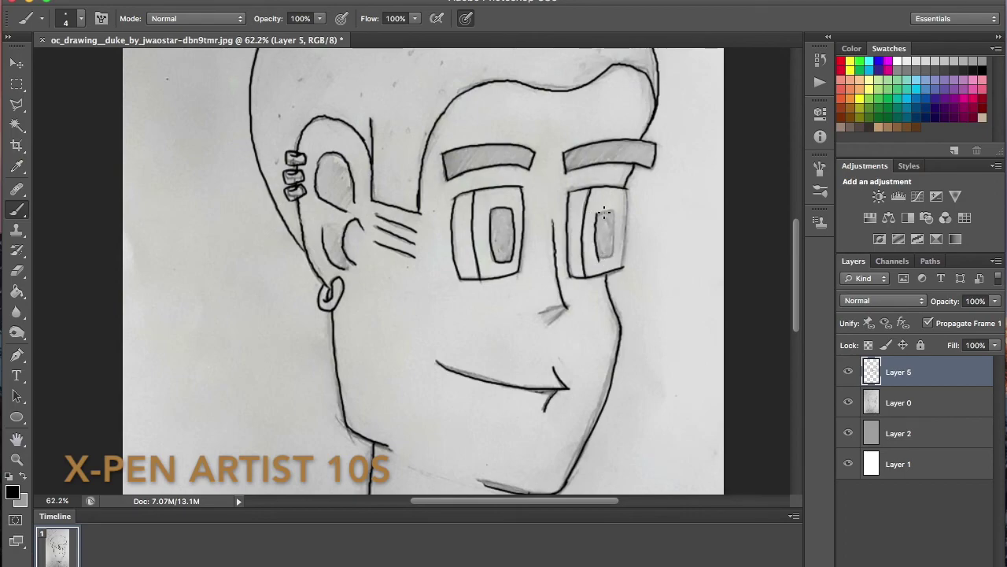
key("super+z")
left_click_drag(605, 213, 611, 257)
key("super+z")
left_click_drag(596, 213, 596, 228)
Trace the short stroke under the nose tip and clean up the lower corner of the far eye's pupil
scroll(624, 215, "down", 5)
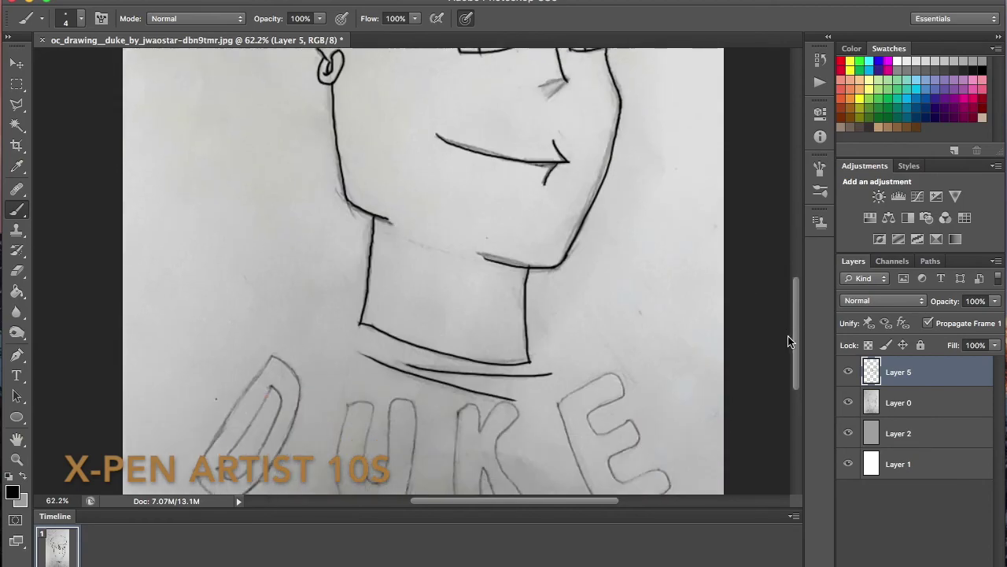
scroll(575, 224, "up", 3)
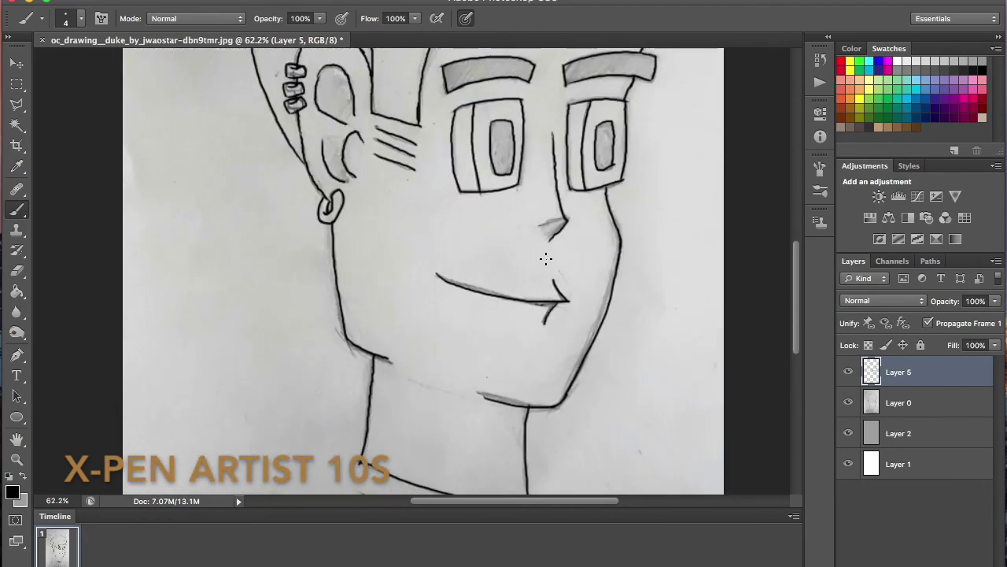
mouse_move(795, 283)
left_mouse_down()
mouse_move(791, 230)
mouse_move(777, 362)
mouse_move(767, 251)
mouse_move(759, 267)
left_mouse_up()
key("e")
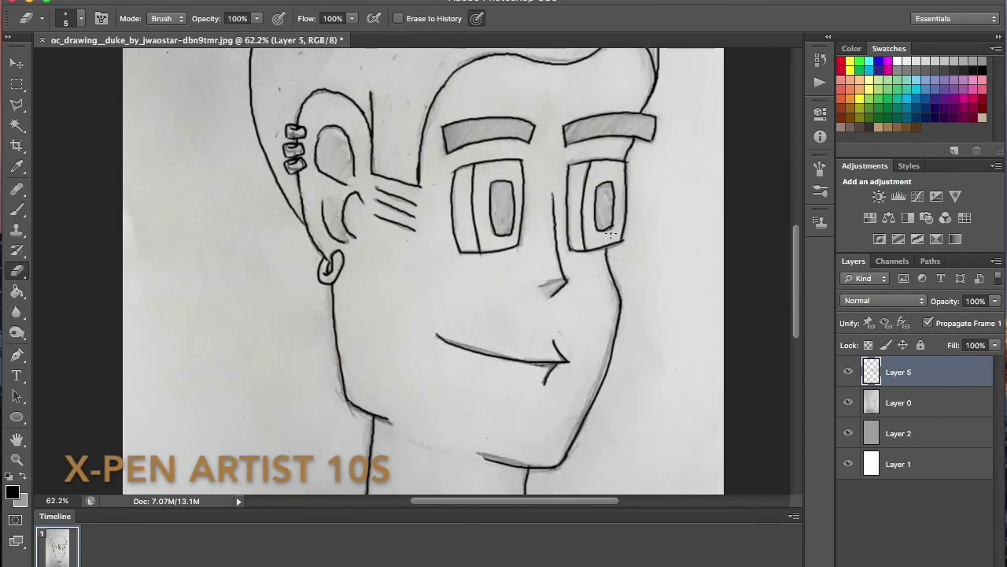
key("b")
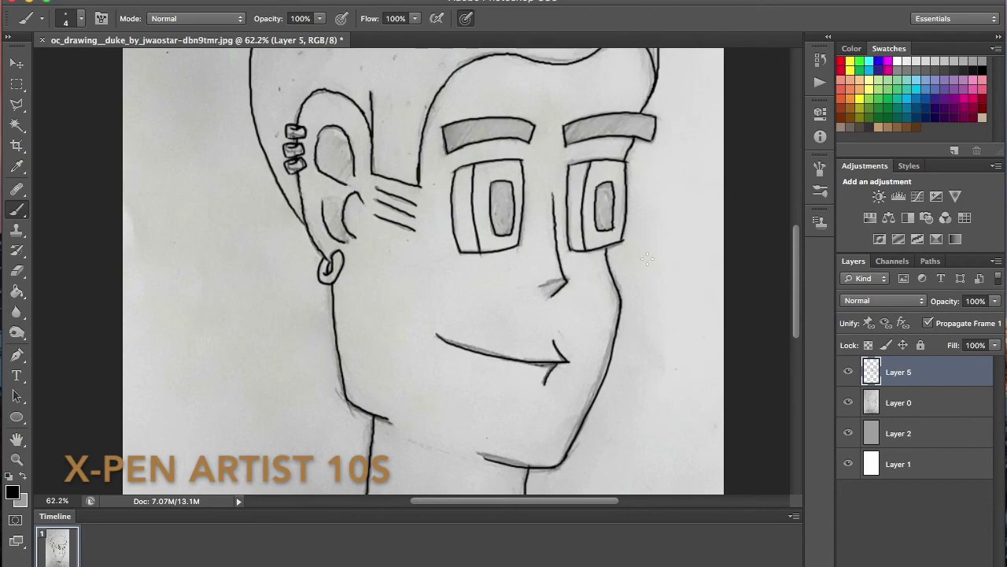
key("e")
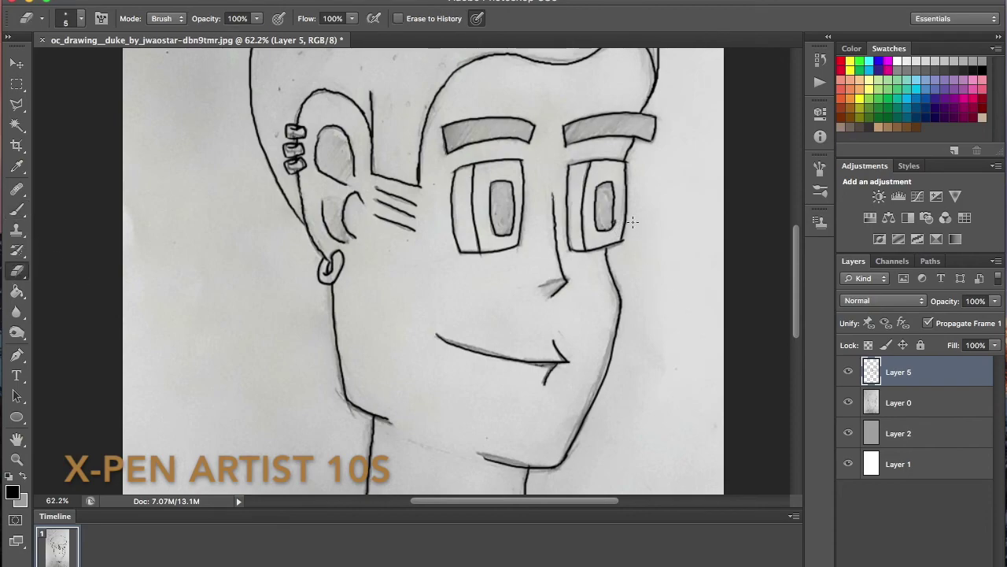
Hide the sketch on Layer 0 to show only the line art and save the document as a PSD file
left_click_drag(797, 287, 747, 277)
left_click(849, 402)
key("ctrl+minus")
key("ctrl+minus")
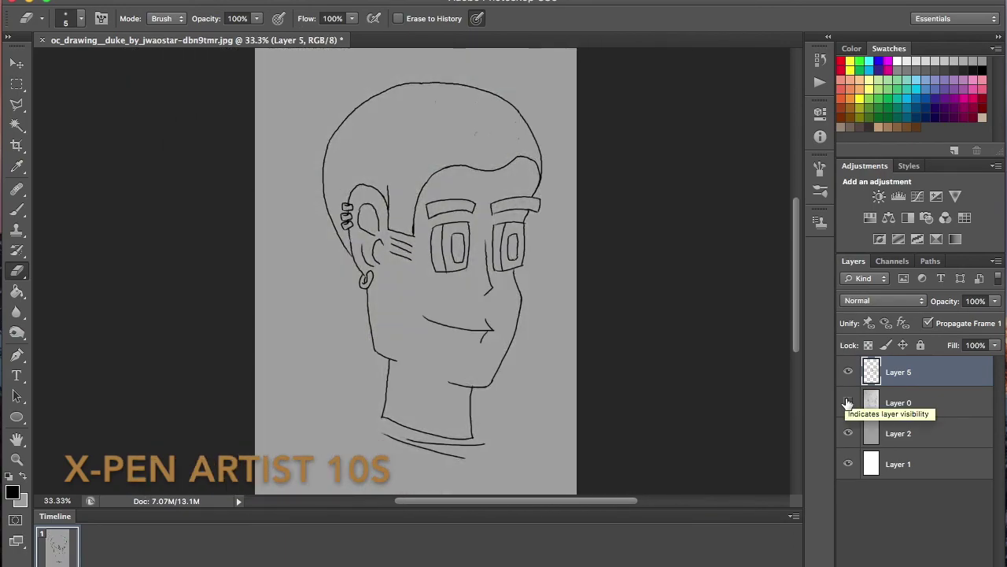
key("super+s")
key("Return")
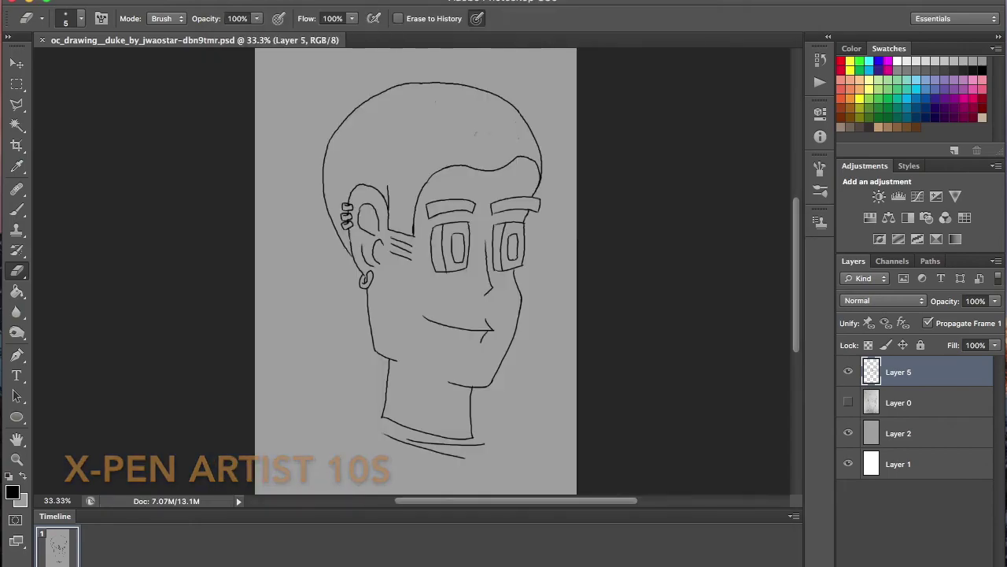
Hide the line art on Layer 5, show the Layer 0 sketch again and add a new empty layer on top
left_click(849, 372)
left_click(849, 402)
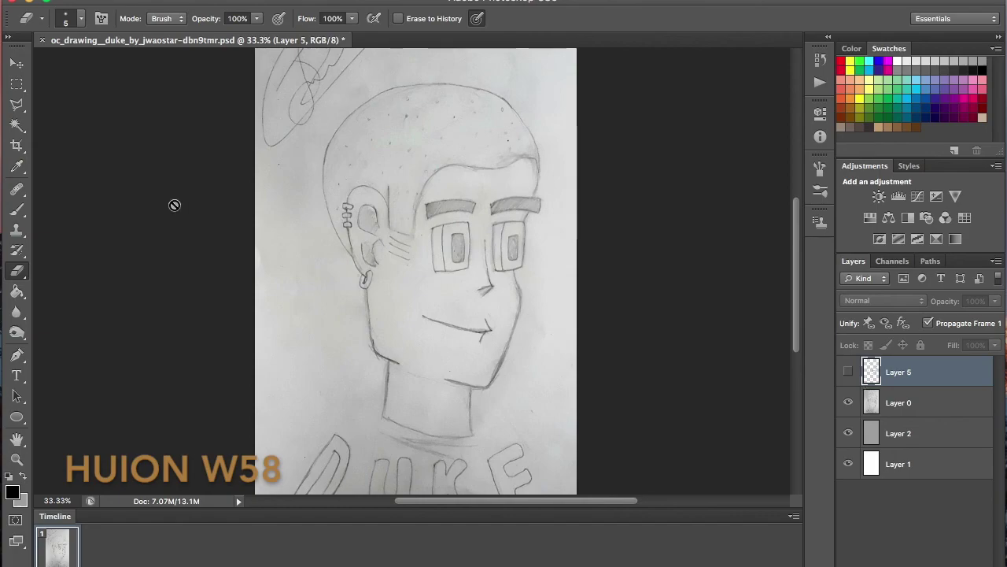
key("b")
key("super+shift+alt+n")
scroll(351, 114, "up", 2)
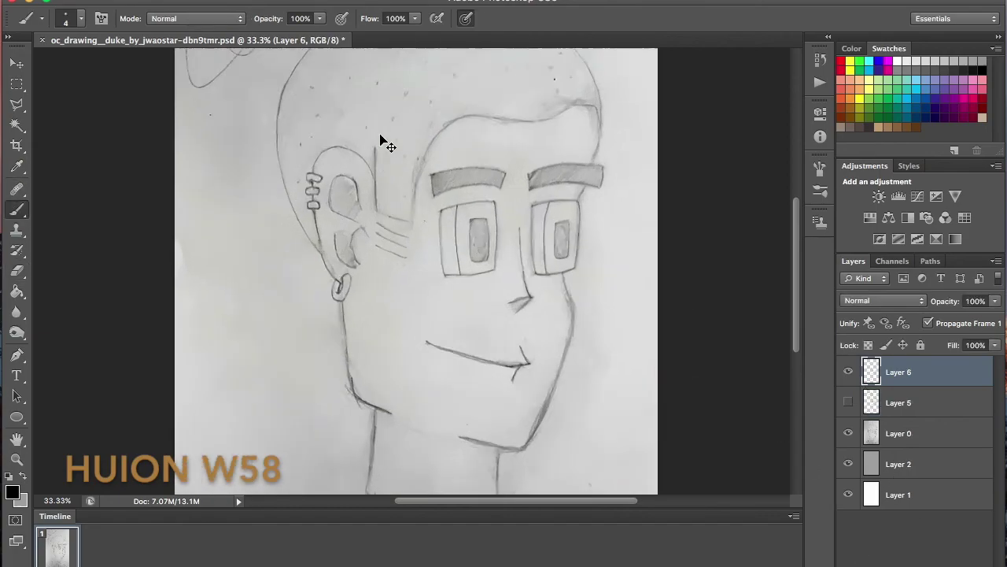
left_click_drag(196, 210, 275, 359)
left_click_drag(236, 211, 242, 255)
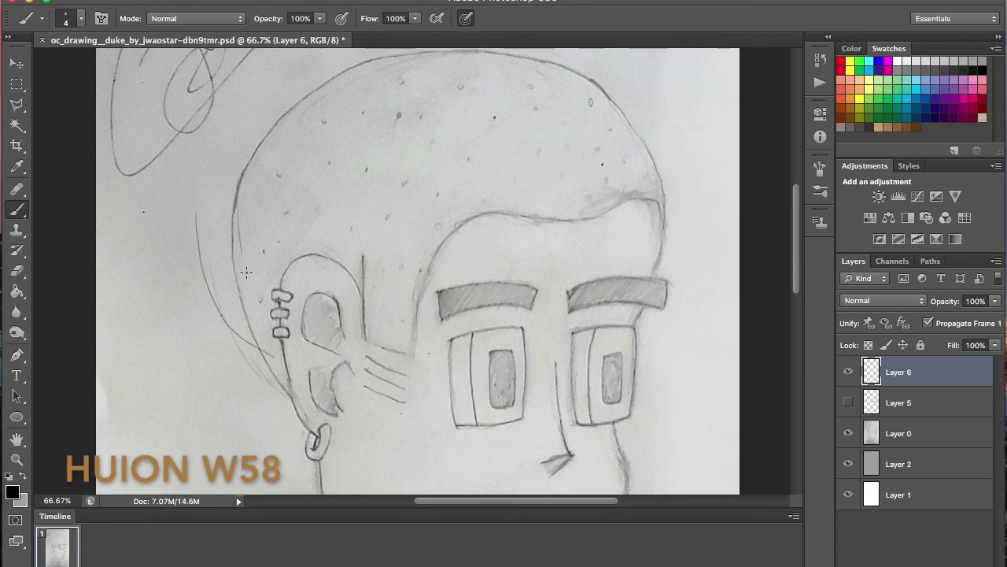
key("super+alt+z")
key("super+alt+z")
key("super+alt+z")
key("super+alt+z")
Try tracing the head outline behind the ear with a 30 px brush at 100% hardness
left_click(81, 19)
left_click_drag(30, 67, 47, 67)
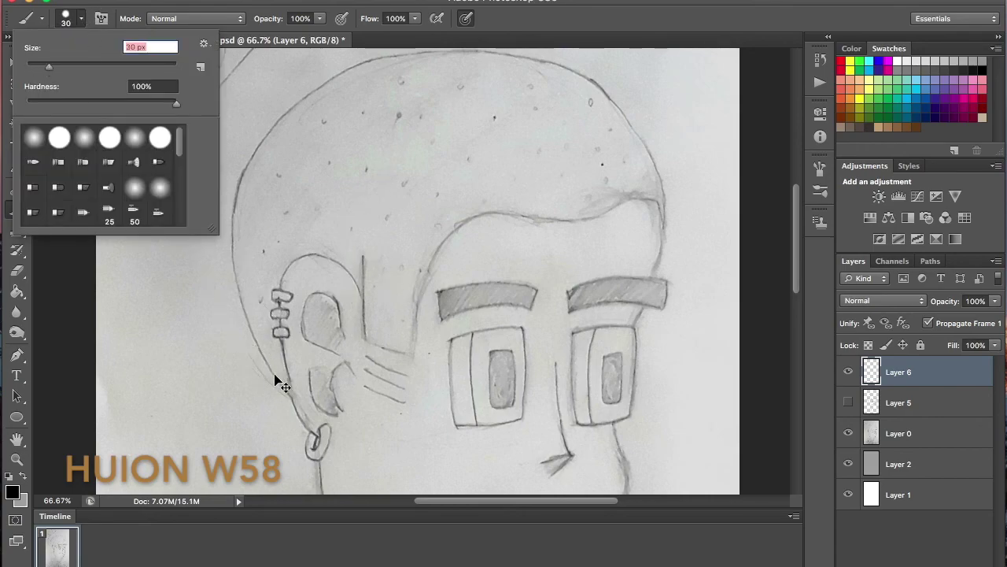
left_click(121, 253)
left_click_drag(234, 272, 292, 395)
left_click_drag(270, 222, 294, 398)
key("super+alt+z")
key("super+alt+z")
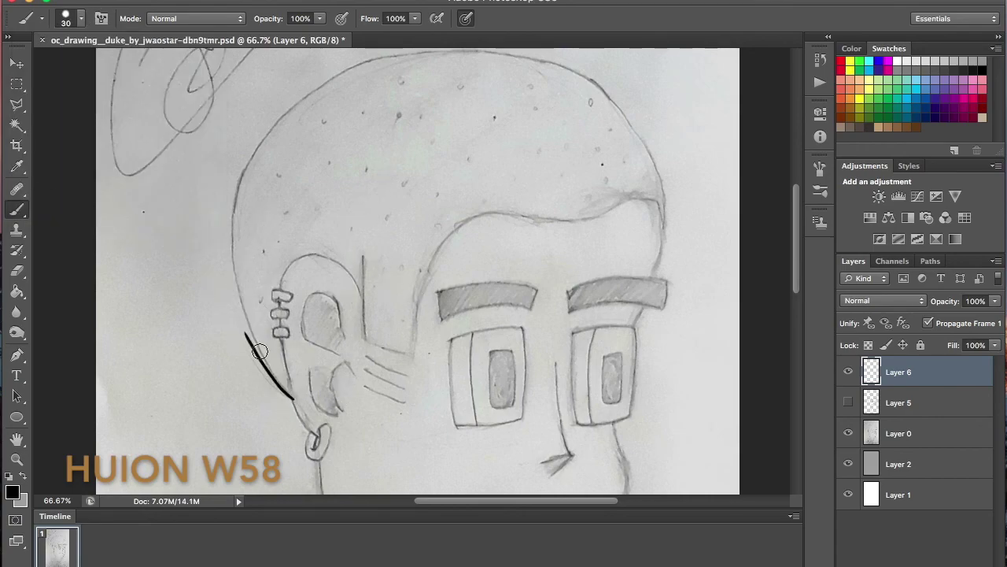
key("super+alt+z")
Set the brush size to 15 px and trace the back of the head upward from behind the ear, redrawing missed strokes
left_click(81, 19)
left_click_drag(46, 68, 42, 68)
left_click(81, 18)
key("super+alt+z")
mouse_move(292, 397)
left_mouse_down()
mouse_move(229, 237)
mouse_move(228, 246)
left_mouse_up()
key("super+alt+z")
key("super+alt+z")
key("super+alt+z")
left_click_drag(292, 398, 231, 248)
key("super+alt+z")
mouse_move(292, 397)
left_mouse_down()
mouse_move(272, 372)
mouse_move(235, 224)
mouse_move(274, 128)
left_mouse_up()
key("super+alt+z")
mouse_move(234, 232)
left_mouse_down()
mouse_move(262, 128)
mouse_move(259, 142)
mouse_move(326, 66)
left_mouse_up()
key("super+alt+z")
scroll(410, 237, "up", 3)
Set the Eraser size to 37 px and erase the upper part of the head outline that misses the sketch
key("e")
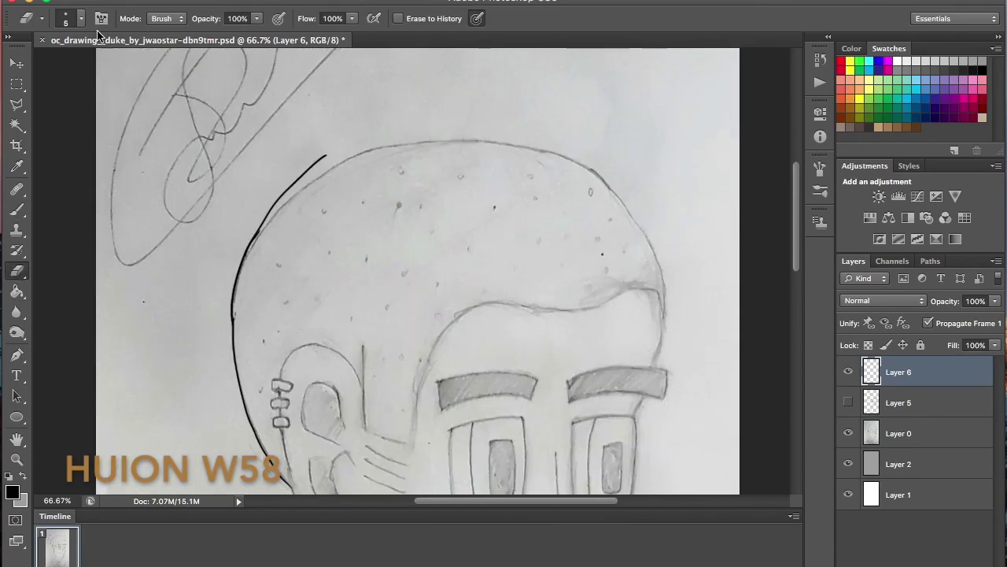
left_click(81, 18)
left_click_drag(25, 60, 51, 60)
mouse_move(241, 300)
left_mouse_down()
mouse_move(234, 313)
mouse_move(263, 209)
mouse_move(241, 262)
mouse_move(238, 315)
left_mouse_up()
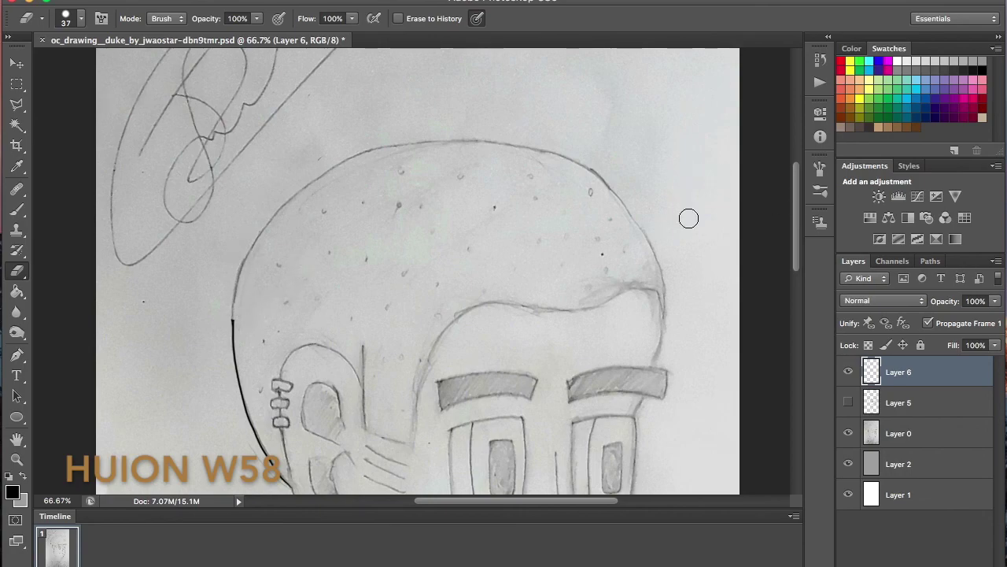
Trace the head outline from above the ear over the crown with the Brush, undoing and trimming strokes that miss the sketch
key("b")
mouse_move(233, 319)
left_mouse_down()
mouse_move(243, 245)
mouse_move(268, 233)
left_mouse_up()
key("super+z")
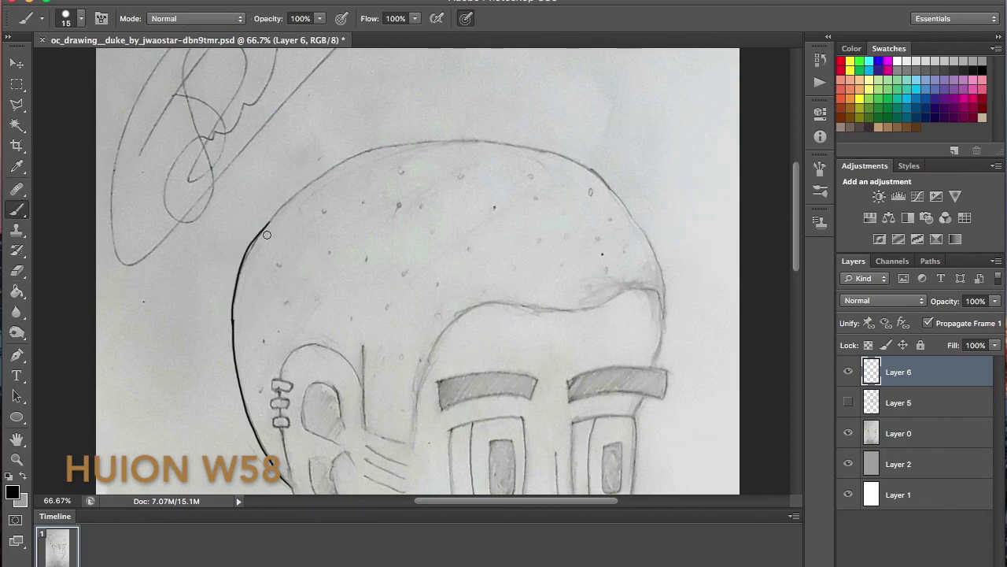
key("super+z")
mouse_move(234, 327)
left_mouse_down()
mouse_move(286, 206)
mouse_move(441, 140)
mouse_move(554, 148)
left_mouse_up()
key("ctrl+z")
mouse_move(487, 142)
left_mouse_down()
mouse_move(598, 184)
mouse_move(570, 165)
mouse_move(648, 223)
left_mouse_up()
key("e")
left_click(17, 209)
Trace the front of the head outline from the crown down to the hairline, undoing the misplaced strokes
key("super+z")
left_click_drag(562, 158, 643, 238)
left_click_drag(597, 146, 655, 235)
key("super+alt+z")
key("super+alt+z")
left_click_drag(562, 158, 662, 282)
key("super+z")
left_click_drag(639, 163, 681, 262)
left_click_drag(654, 135, 692, 306)
key("super+alt+z")
key("super+alt+z")
key("super+alt+z")
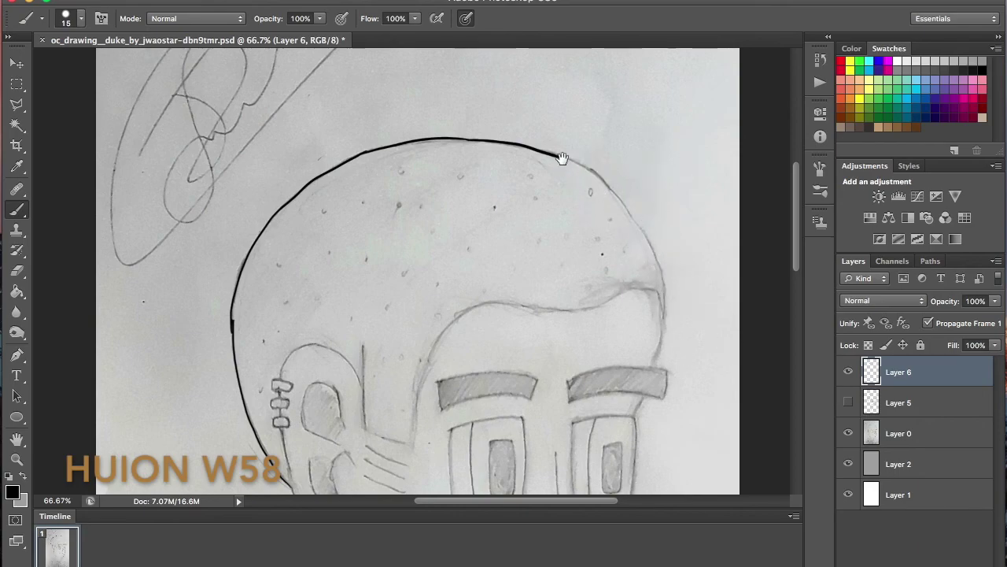
key("super+z")
left_click_drag(562, 158, 665, 269)
left_click_drag(610, 159, 673, 272)
key("super+alt+z")
key("super+alt+z")
mouse_move(562, 158)
left_mouse_down()
mouse_move(666, 265)
mouse_move(677, 291)
mouse_move(656, 286)
mouse_move(638, 147)
left_mouse_up()
key("super+z")
key("super+z")
key("super+z")
key("super+space")
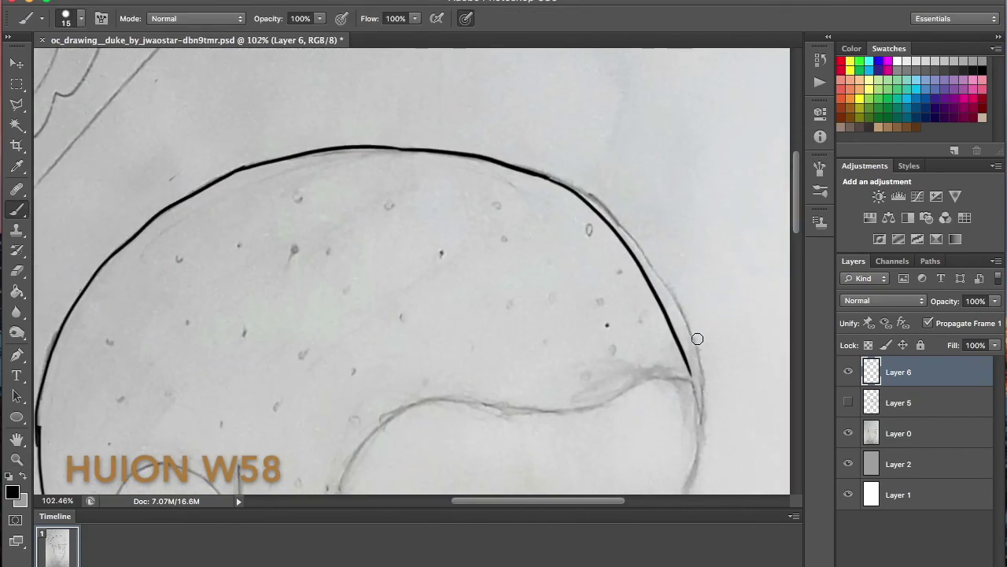
key("l")
left_click(543, 174)
left_click(580, 152)
left_click(707, 311)
left_click(692, 407)
left_click(622, 383)
left_click(569, 303)
left_click(522, 211)
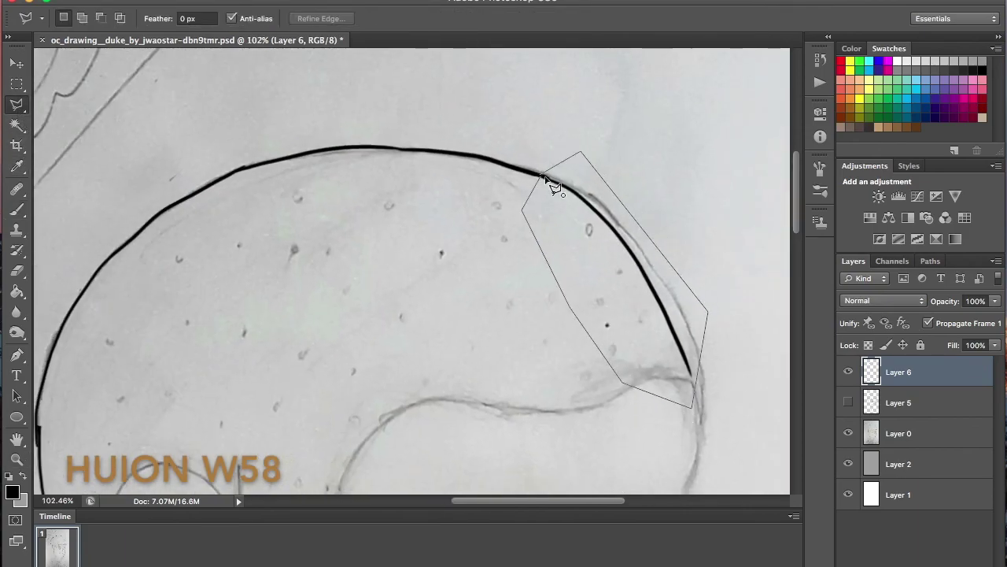
key("Escape")
left_click(540, 153)
left_click(561, 258)
left_click(607, 326)
left_click(691, 390)
left_click(717, 372)
left_click(541, 154)
left_click(540, 153)
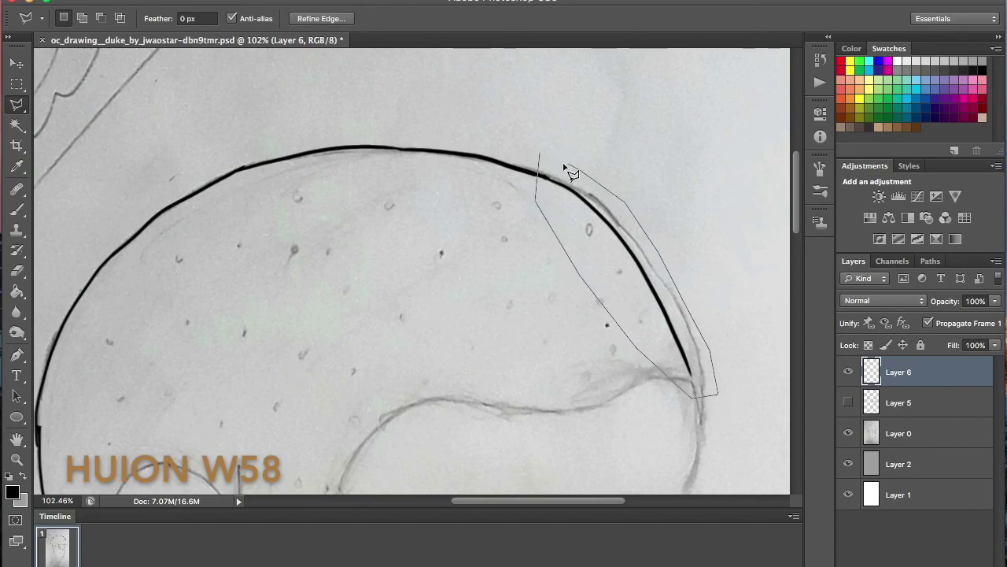
key("super+d")
Select the front section of the head outline with the Polygonal Lasso, rotate and shift it outward toward the sketch line, and deselect
left_click(543, 251)
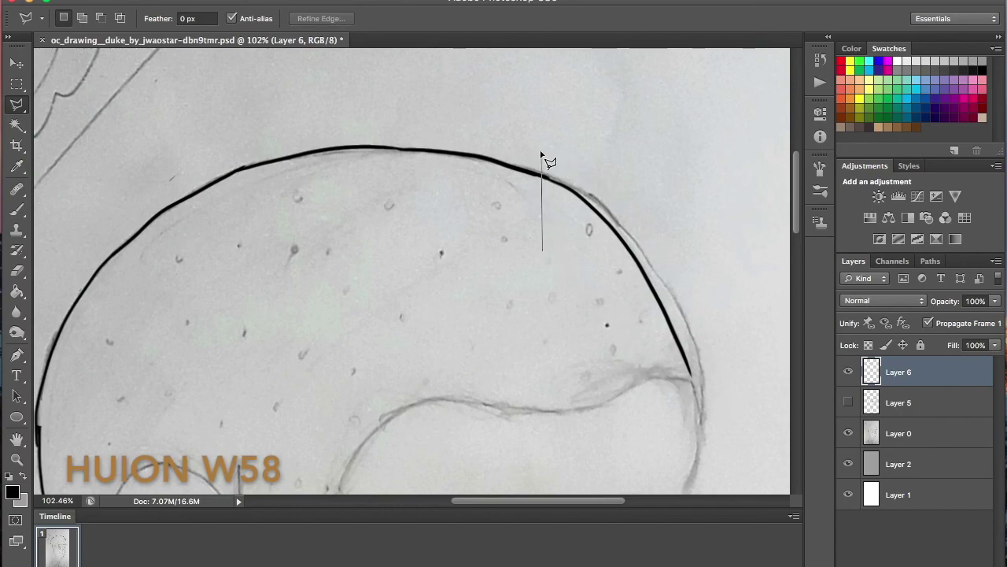
left_click(544, 147)
left_click(648, 218)
left_click(715, 383)
left_click(673, 392)
left_click(617, 291)
left_click(566, 280)
left_click(544, 251)
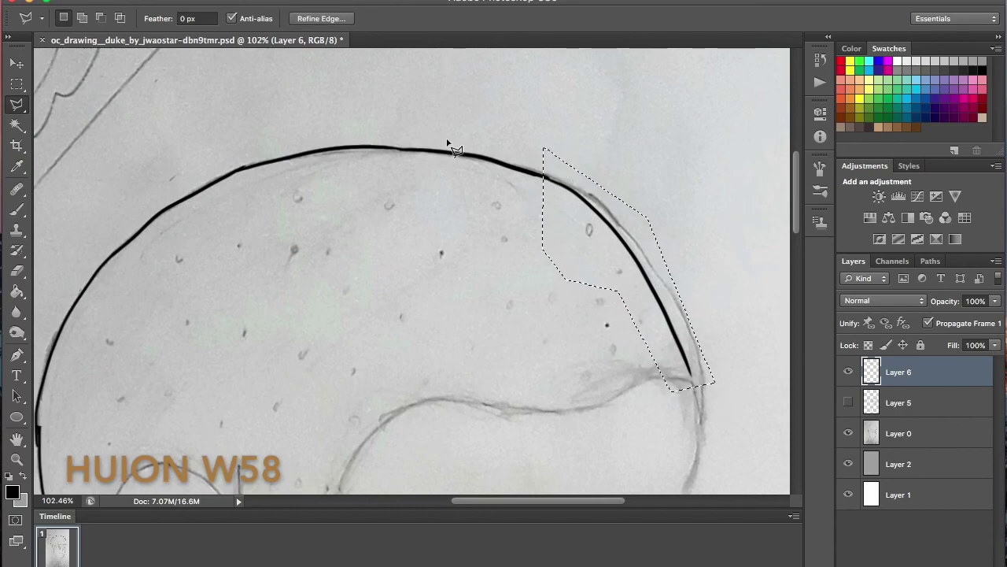
right_click(636, 255)
left_click(692, 441)
left_click_drag(728, 404, 732, 400)
left_click_drag(648, 283, 647, 277)
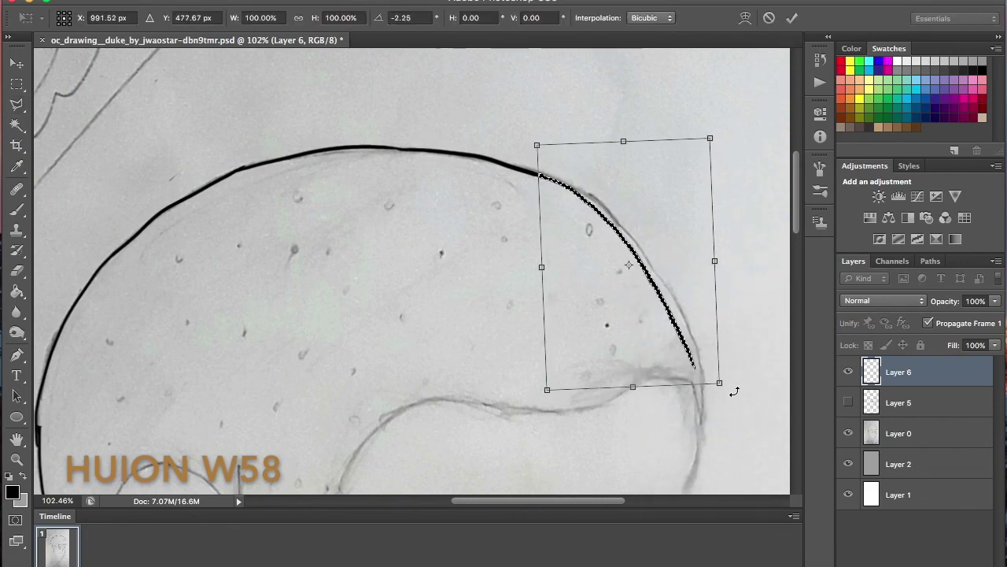
left_click_drag(735, 392, 738, 387)
left_click_drag(643, 334, 643, 332)
key("Return")
key("ctrl+d")
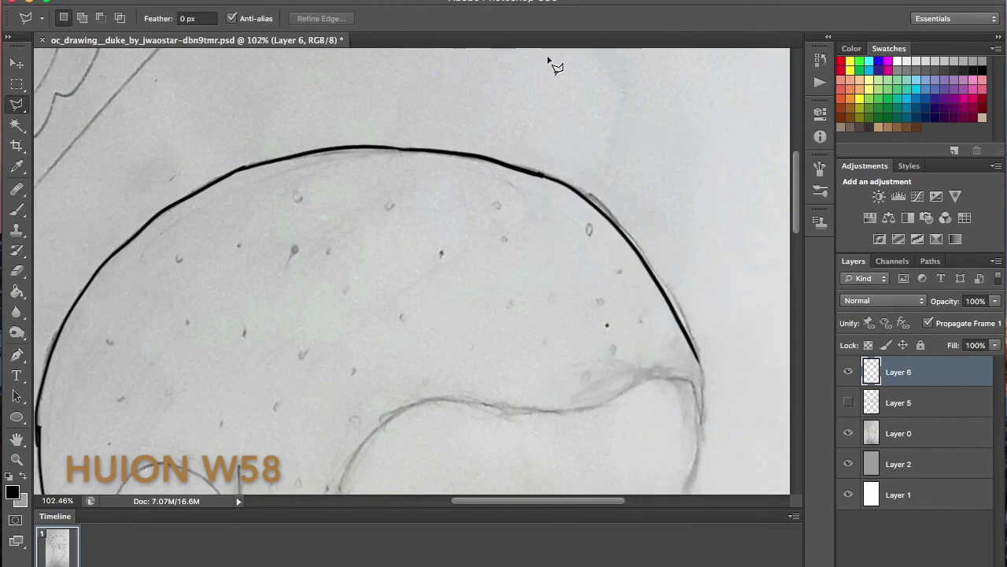
Erase the rough join at the front of the crown outline and redraw it with the Brush
key("e")
mouse_move(550, 174)
left_mouse_down()
mouse_move(583, 180)
mouse_move(583, 190)
left_mouse_up()
key("b")
key("ctrl+z")
key("ctrl+z")
left_click_drag(528, 170, 578, 191)
Extend the front of the head outline down past the corner of the hairline, undoing the misplaced strokes
left_click_drag(797, 199, 797, 238)
left_click_drag(700, 154, 710, 222)
left_click_drag(726, 146, 716, 247)
key("ctrl+alt+z")
key("ctrl+alt+z")
left_click_drag(699, 153, 702, 220)
left_click_drag(316, 410, 391, 230)
left_click_drag(346, 308, 347, 454)
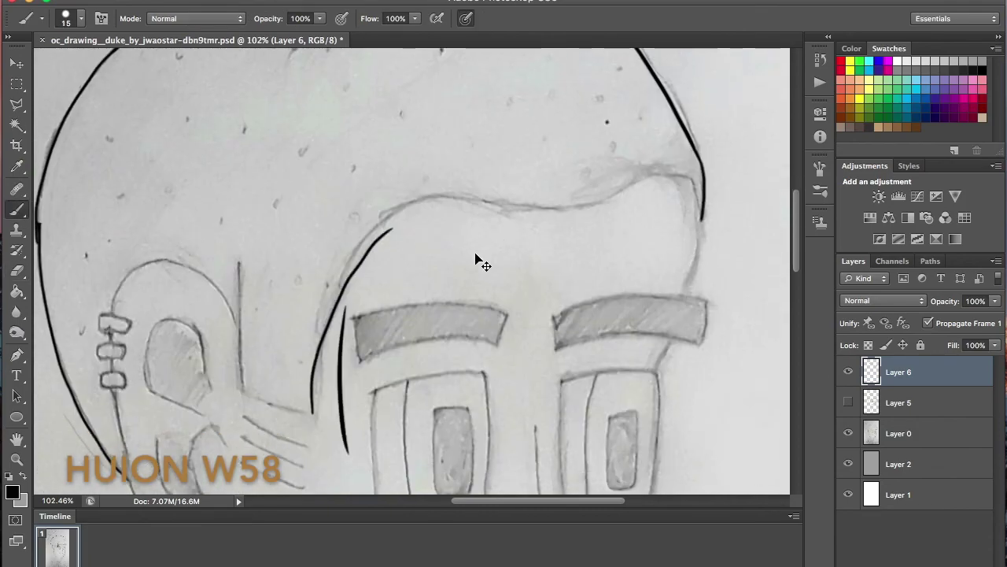
key("ctrl+alt+z")
key("ctrl+alt+z")
mouse_move(316, 415)
left_mouse_down()
mouse_move(382, 229)
mouse_move(432, 186)
mouse_move(434, 215)
left_mouse_up()
key("ctrl+z")
key("ctrl+z")
left_click_drag(353, 307, 358, 443)
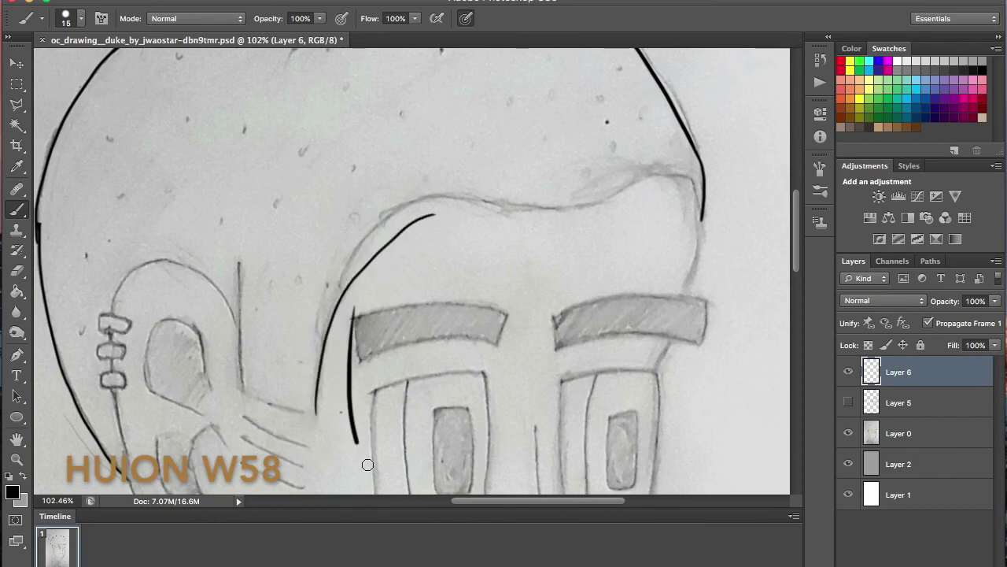
key("ctrl+alt+z")
key("ctrl+alt+z")
Trace the hairline from the sideburn's lower front corner up and across the forehead toward its front peak
mouse_move(316, 413)
left_mouse_down()
mouse_move(416, 196)
mouse_move(583, 199)
left_mouse_up()
key("super+z")
mouse_move(502, 205)
left_mouse_down()
mouse_move(640, 175)
mouse_move(706, 215)
left_mouse_up()
key("super+z")
key("super+z")
Trace the front end of the hairline from its peak down to the head outline, undoing strokes that miss the sketch
mouse_move(639, 177)
left_mouse_down()
mouse_move(665, 171)
mouse_move(706, 236)
left_mouse_up()
key("super+z")
key("super+z")
left_click_drag(668, 192, 621, 270)
key("super+alt+z")
key("super+alt+z")
mouse_move(640, 175)
left_mouse_down()
mouse_move(694, 230)
mouse_move(700, 223)
left_mouse_up()
key("ctrl+z")
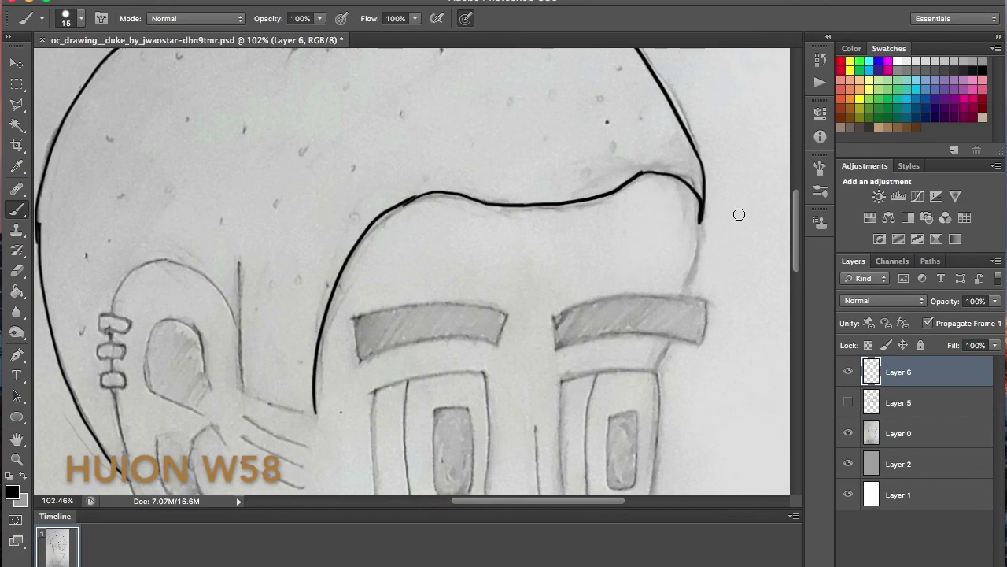
key("ctrl+z")
key("ctrl+z")
mouse_move(639, 173)
left_mouse_down()
mouse_move(700, 214)
mouse_move(702, 230)
left_mouse_up()
key("ctrl+z")
left_click_drag(640, 172, 702, 229)
Erase the rough join at the hairline's peak and the overshoot at its front corner, and redraw the gap at the peak
scroll(551, 236, "up", 3)
key("e")
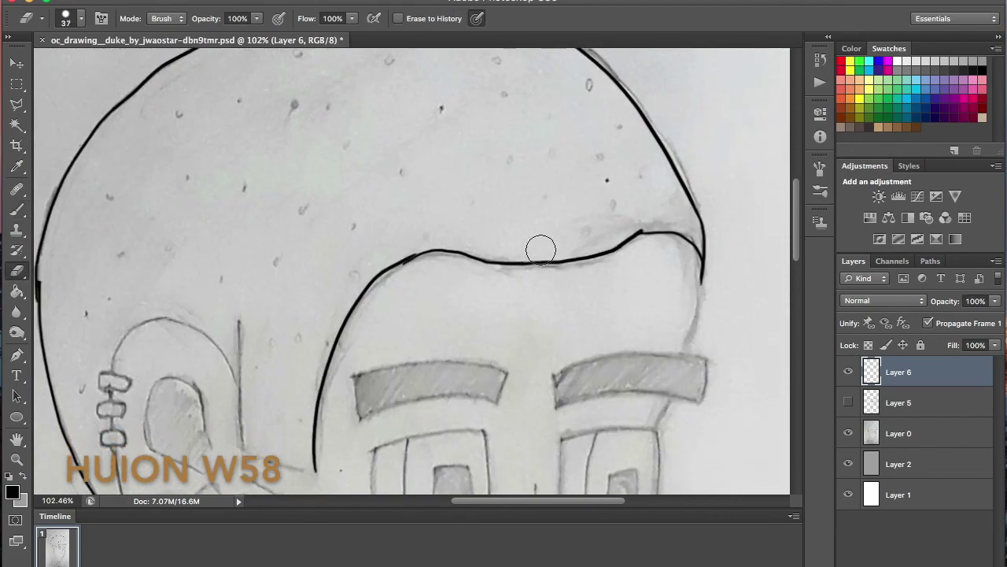
left_click_drag(641, 225, 643, 228)
left_click_drag(702, 288, 704, 264)
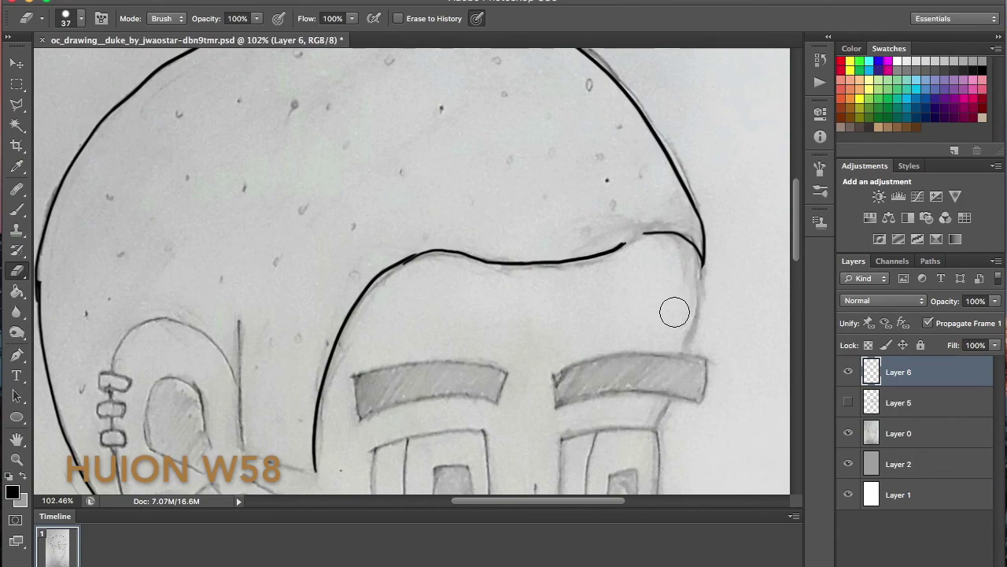
left_click(16, 209)
left_click_drag(625, 242, 638, 235)
Trace the lower and rear edges of the sideburn in front of the ear, undoing the misplaced strokes
left_click_drag(795, 222, 794, 260)
left_click_drag(242, 224, 318, 247)
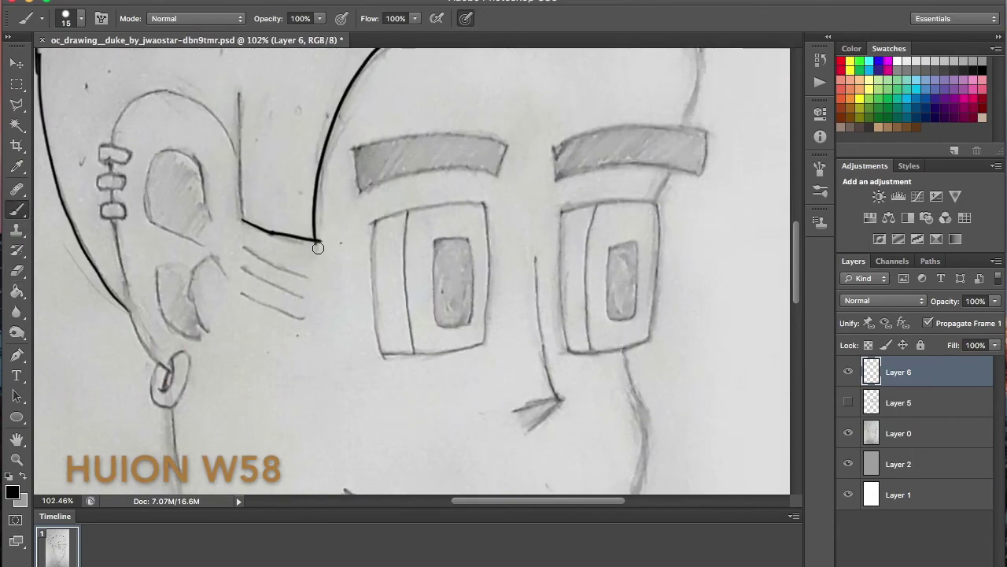
key("super+z")
left_click_drag(241, 220, 310, 240)
key("super+z")
left_click_drag(242, 220, 318, 237)
key("super+z")
key("z")
key("b")
key("super+z")
mouse_move(243, 220)
left_mouse_down()
mouse_move(315, 243)
mouse_move(239, 110)
mouse_move(243, 92)
left_mouse_up()
key("super+z")
left_click_drag(235, 149, 170, 100)
key("super+z")
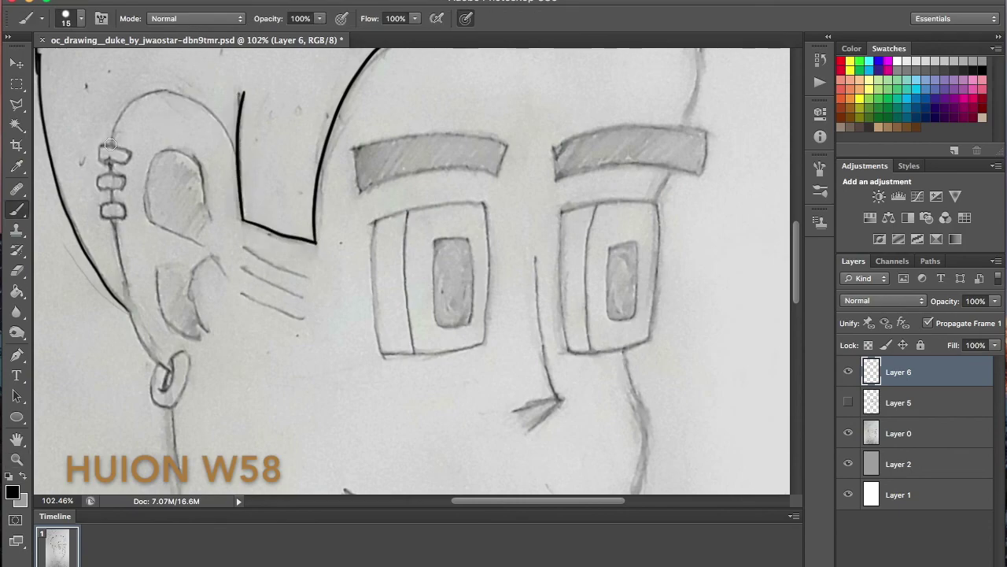
key("super+z")
mouse_move(111, 145)
left_mouse_down()
mouse_move(239, 150)
mouse_move(155, 93)
left_mouse_up()
key("ctrl+z")
mouse_move(177, 372)
left_mouse_down()
mouse_move(112, 268)
mouse_move(115, 118)
left_mouse_up()
key("ctrl+z")
key("super+z")
key("super+alt+z")
Trace the outer ear from the lobe up over the top to the sideburn, and outline the upper inner ear shape
mouse_move(170, 371)
left_mouse_down()
mouse_move(118, 269)
mouse_move(120, 142)
left_mouse_up()
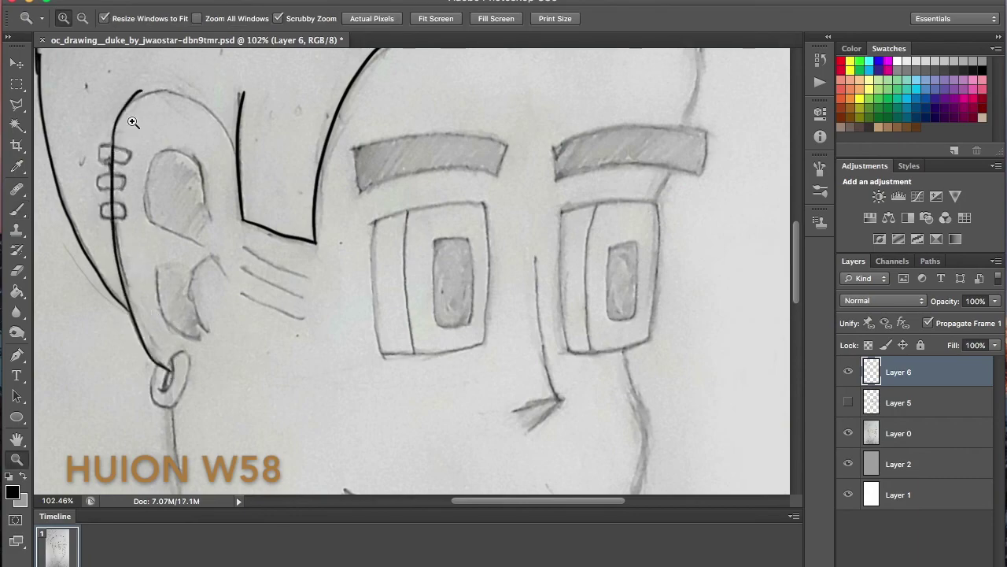
key("b")
key("ctrl+z")
mouse_move(116, 159)
left_mouse_down()
mouse_move(147, 135)
mouse_move(166, 93)
mouse_move(216, 122)
left_mouse_up()
key("z")
key("b")
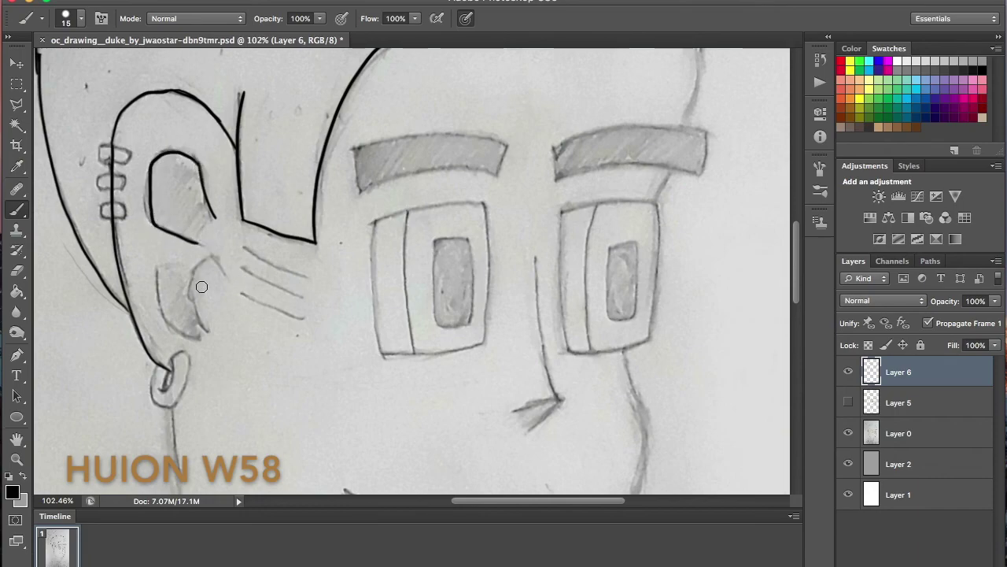
Outline the crescent-shaped lower inner part of the ear, undoing the stroke that misses the sketch
mouse_move(206, 332)
left_mouse_down()
mouse_move(214, 265)
mouse_move(201, 337)
left_mouse_up()
key("super+z")
key("super+z")
mouse_move(156, 269)
left_mouse_down()
mouse_move(160, 292)
mouse_move(203, 337)
left_mouse_up()
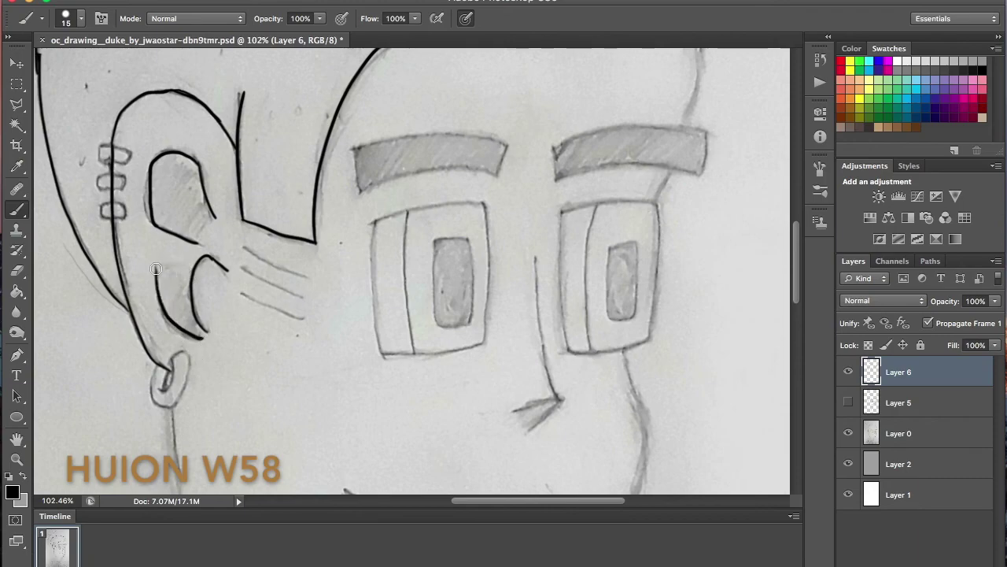
Trace the three short parallel lines between the ear and the cheek below the sideburn
left_click_drag(244, 247, 310, 278)
left_click_drag(243, 267, 309, 297)
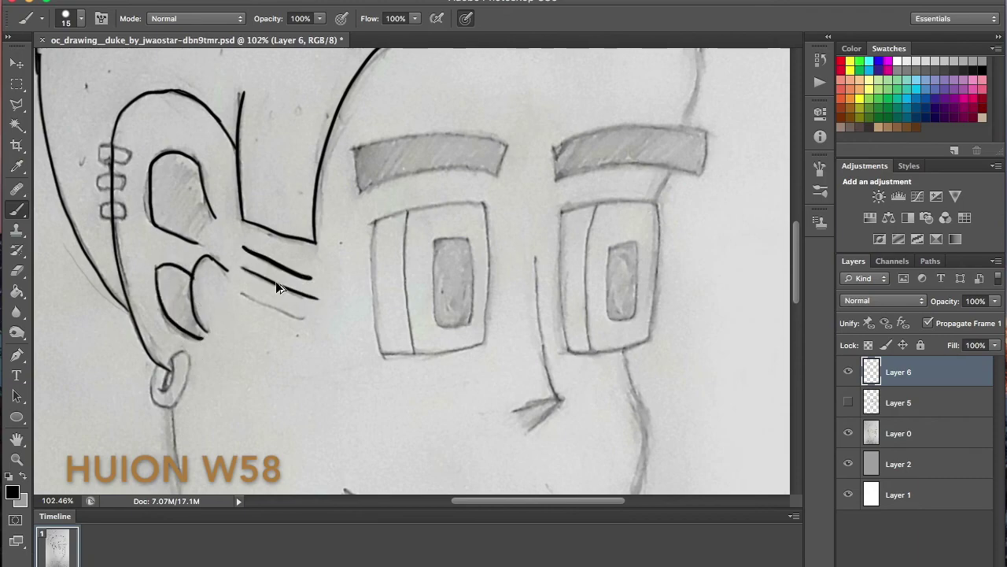
mouse_move(243, 294)
left_mouse_down()
mouse_move(294, 319)
mouse_move(282, 357)
mouse_move(297, 325)
left_mouse_up()
key("super+z")
Trace the forehead profile from the hairline corner down to the front eyebrow and the short piece between eyebrow and eye
left_click_drag(797, 247, 797, 232)
left_click_drag(583, 502, 607, 504)
left_click_drag(680, 63, 666, 153)
key("super+z")
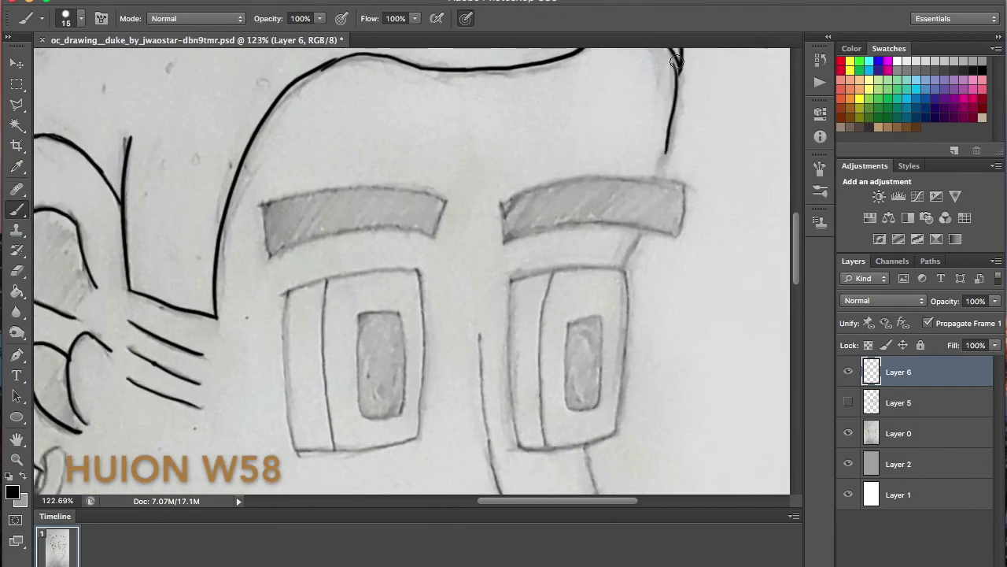
key("ctrl+z")
left_click_drag(681, 50, 661, 174)
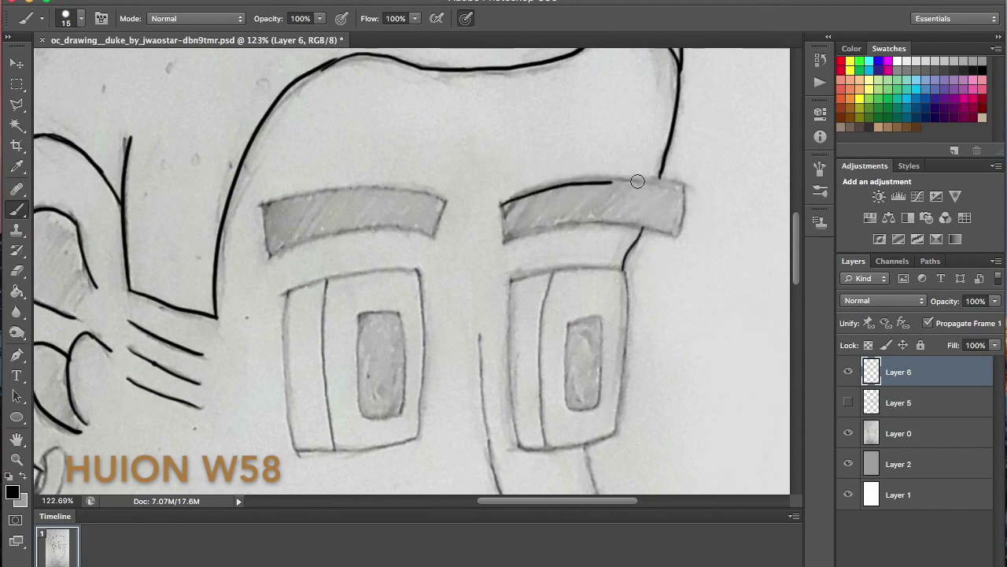
Trace the upper edge of the front eyebrow, undoing and redrawing strokes until one follows the sketch
scroll(536, 233, "down", 2)
left_click_drag(515, 206, 655, 186)
key("super+z")
mouse_move(514, 205)
left_mouse_down()
mouse_move(602, 210)
mouse_move(635, 185)
left_mouse_up()
key("super+z")
mouse_move(514, 204)
left_mouse_down()
mouse_move(685, 190)
mouse_move(674, 197)
left_mouse_up()
key("super+z")
key("super+z")
key("super+z")
left_click_drag(514, 207, 666, 186)
left_click_drag(551, 202, 509, 262)
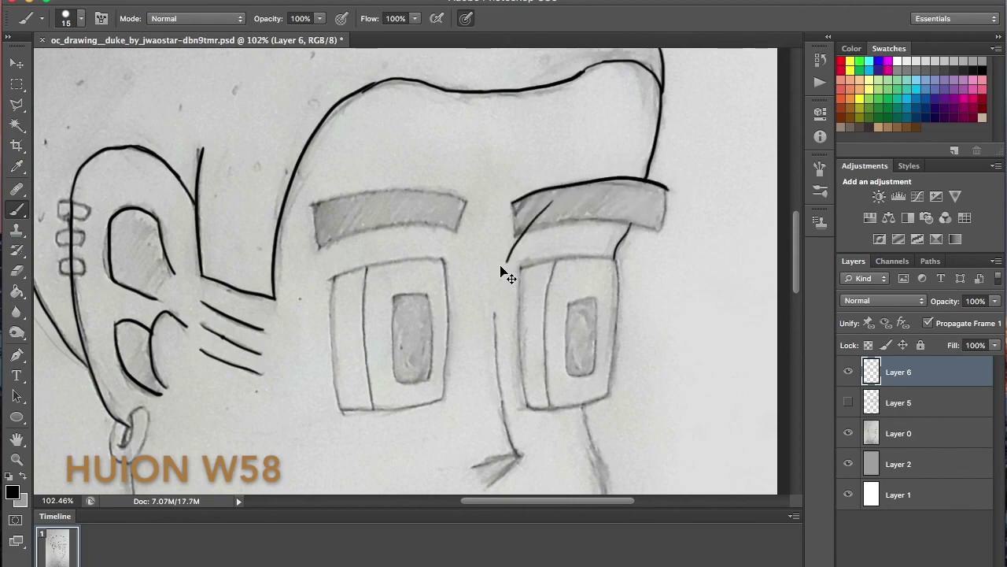
key("alt+super+z")
key("alt+super+z")
left_click_drag(512, 206, 666, 185)
left_click_drag(513, 240, 655, 221)
key("ctrl+z")
key("ctrl+z")
mouse_move(513, 240)
left_mouse_down()
mouse_move(661, 217)
mouse_move(553, 224)
mouse_move(652, 229)
left_mouse_up()
key("super+z")
key("super+z")
key("super+z")
key("super+z")
key("super+z")
left_click_drag(512, 240, 646, 225)
key("super+z")
left_click_drag(541, 248, 502, 312)
key("super+z")
key("super+z")
left_click_drag(512, 240, 664, 226)
key("super+z")
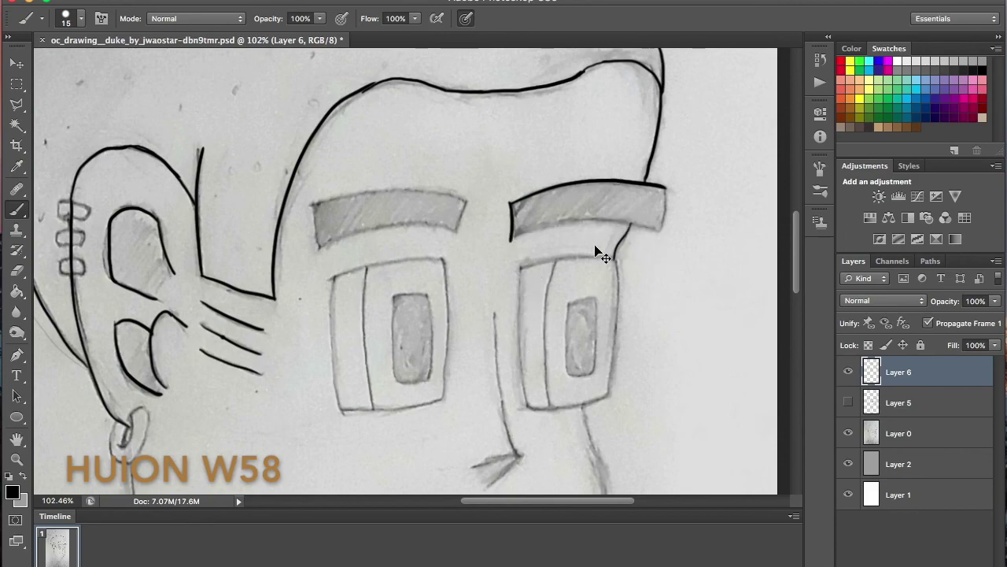
Close the front eyebrow's outline by tracing its lower edge and outer end
left_click_drag(512, 240, 665, 227)
key("z")
key("b")
key("super+z")
left_click_drag(512, 239, 654, 234)
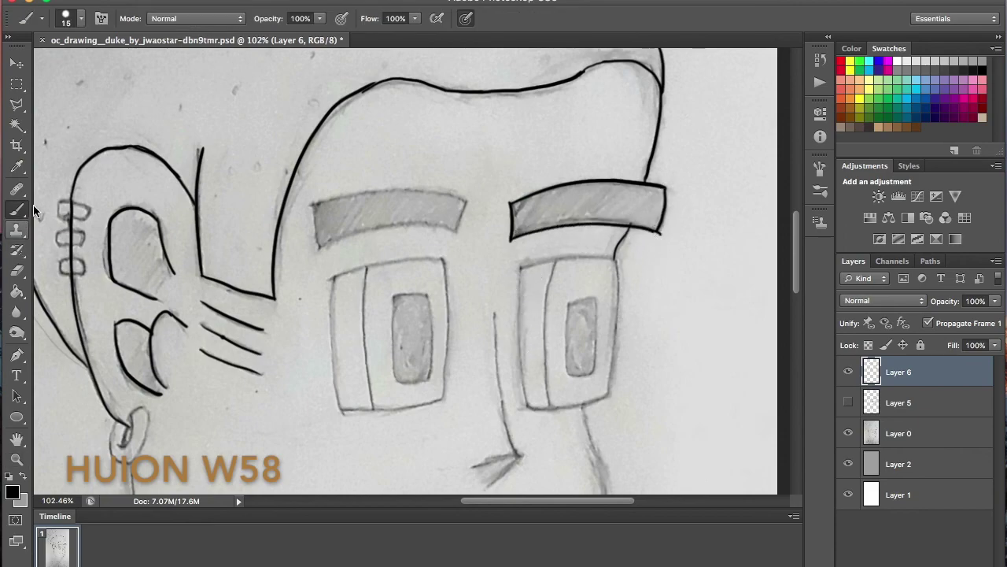
key("e")
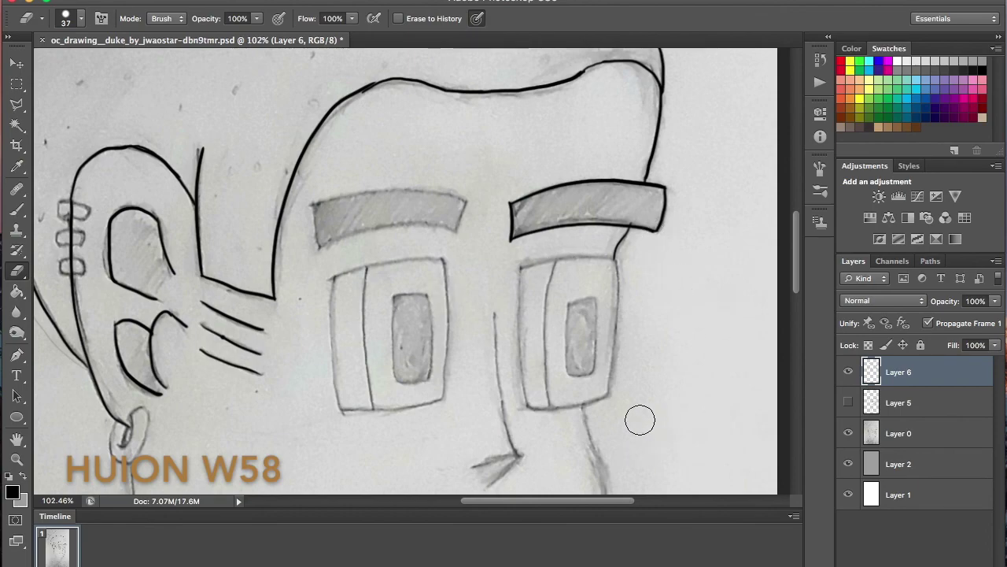
Trace the upper edge and both ends of the eyebrow nearer the ear
scroll(504, 477, "left", 3)
key("b")
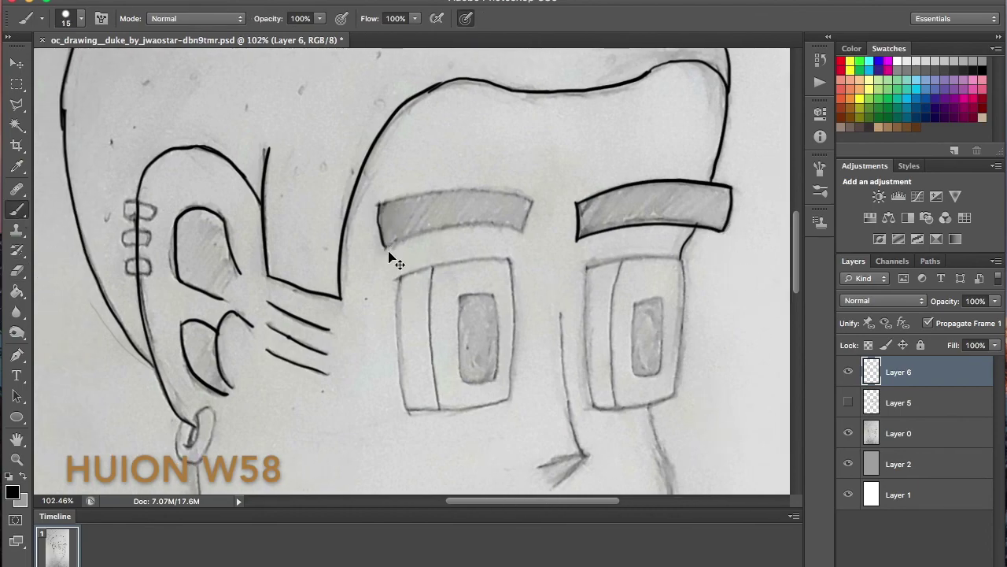
mouse_move(380, 206)
left_mouse_down()
mouse_move(386, 246)
mouse_move(499, 196)
mouse_move(535, 201)
mouse_move(520, 291)
left_mouse_up()
key("super+z")
key("super+z")
left_click_drag(521, 227, 519, 232)
mouse_move(385, 247)
left_mouse_down()
mouse_move(511, 227)
mouse_move(438, 228)
left_mouse_up()
key("super+z")
key("super+z")
left_click_drag(384, 249, 519, 226)
left_click_drag(406, 244, 372, 322)
key("alt+super+z")
key("alt+super+z")
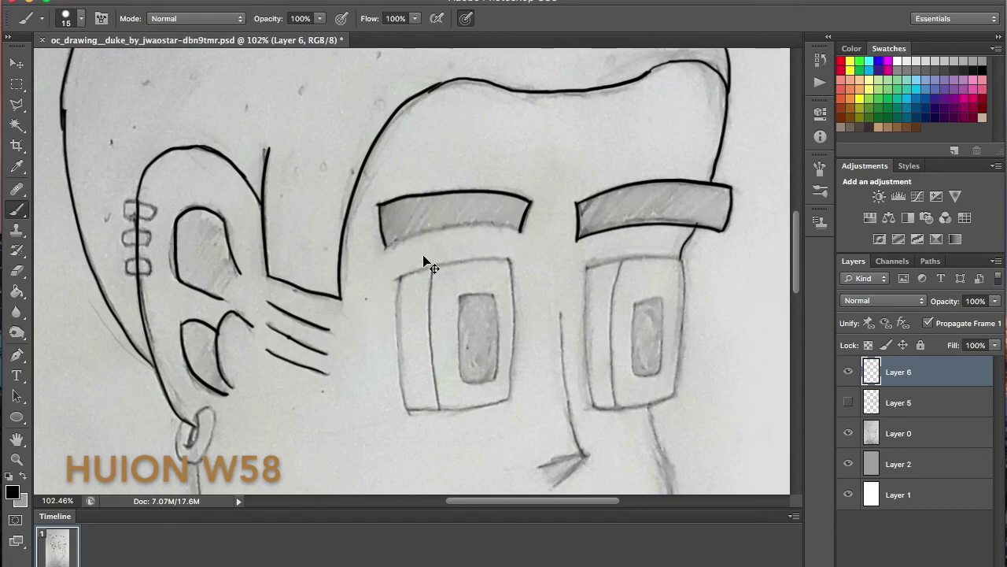
Trace the lower edge of the eyebrow nearer the ear to close its outline
left_click_drag(385, 249, 513, 225)
key("super+z")
mouse_move(386, 249)
left_mouse_down()
mouse_move(444, 231)
mouse_move(536, 232)
left_mouse_up()
key("e")
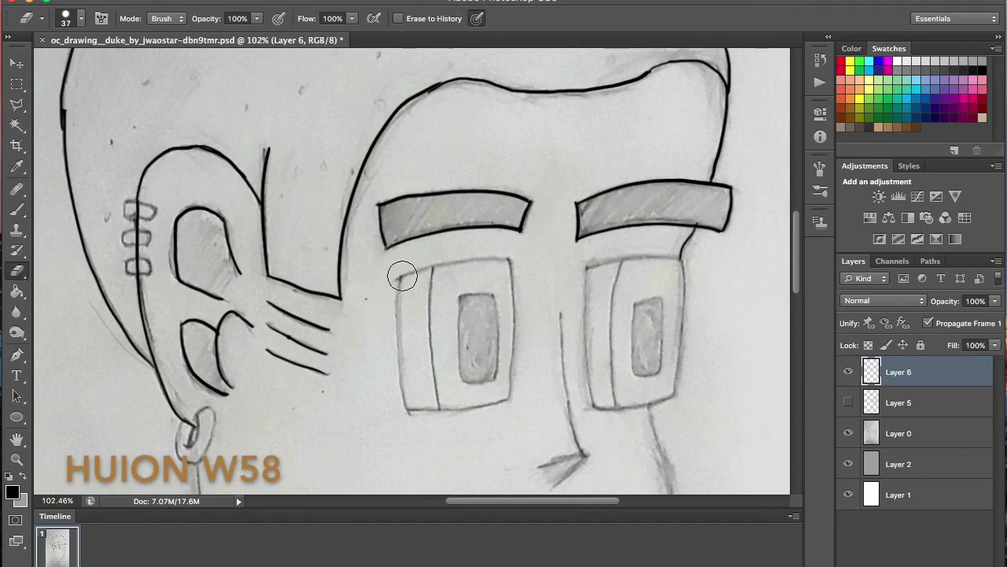
Trace the jawline from the earlobe down and around the rear jaw corner, redrawing the stroke until it follows the sketch
scroll(403, 276, "down", 5)
key("b")
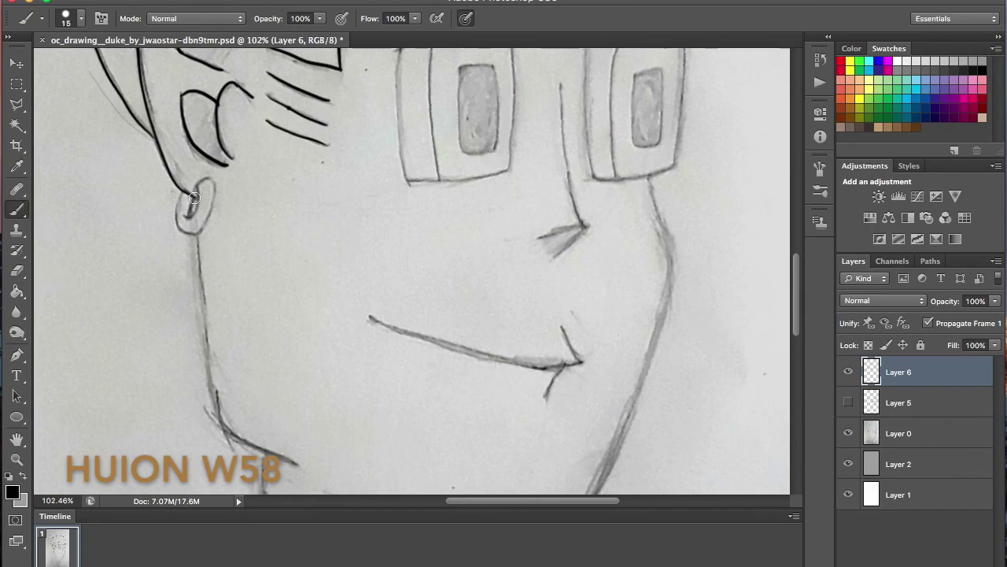
key("ctrl+z")
left_click_drag(194, 197, 212, 397)
key("ctrl+z")
key("ctrl+z")
mouse_move(196, 200)
left_mouse_down()
mouse_move(250, 440)
mouse_move(258, 431)
left_mouse_up()
key("ctrl+z")
mouse_move(194, 200)
left_mouse_down()
mouse_move(210, 351)
mouse_move(259, 466)
mouse_move(228, 357)
left_mouse_up()
key("ctrl+z")
left_click_drag(256, 231, 288, 390)
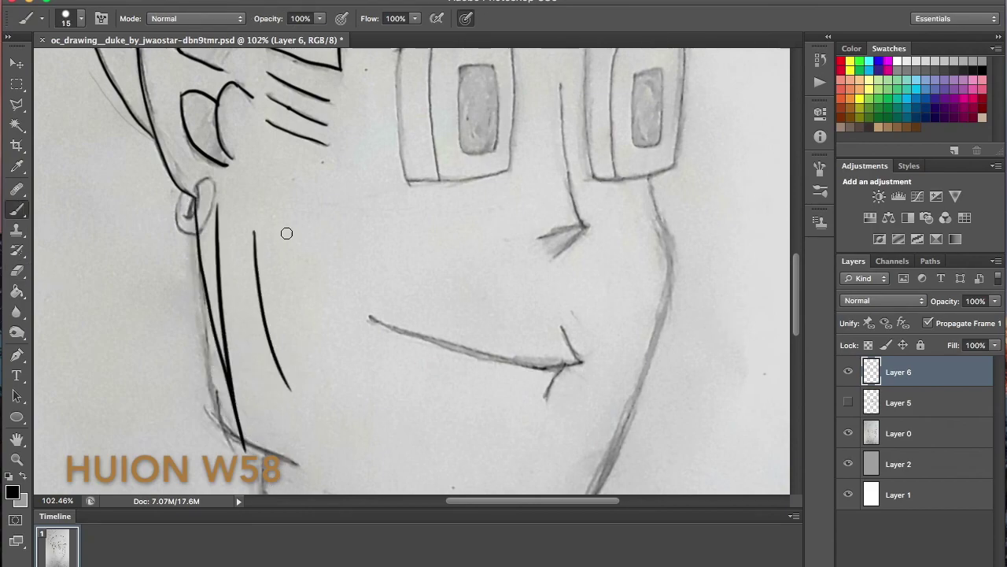
left_click_drag(288, 233, 323, 411)
key("ctrl+z")
key("ctrl+z")
key("ctrl+z")
key("ctrl+z")
left_click_drag(195, 198, 211, 384)
left_click_drag(207, 222, 224, 346)
key("ctrl+z")
key("ctrl+z")
left_click_drag(195, 197, 277, 457)
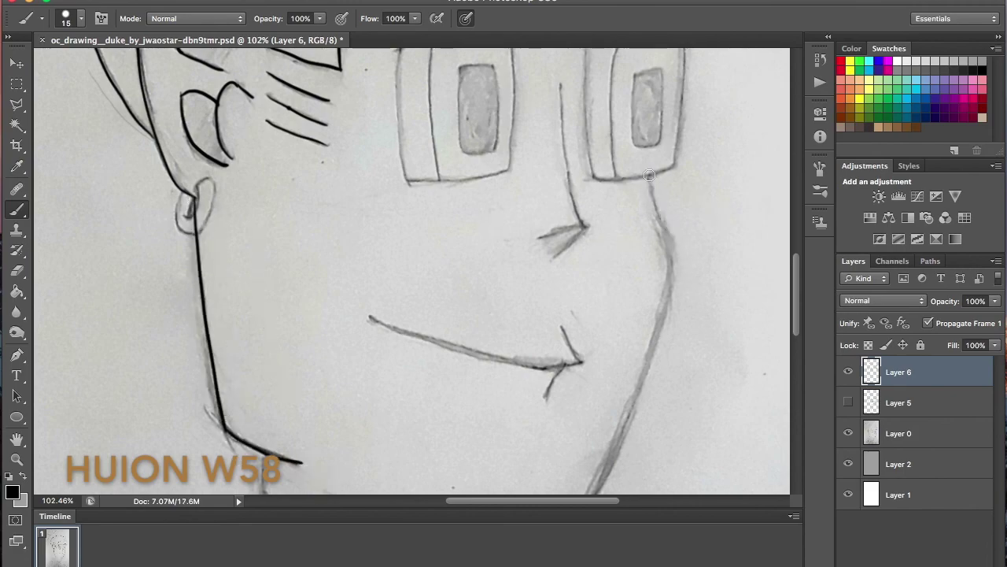
Trace the upper cheek contour curving down from beneath the front eye, redrawing it to match the sketch
left_click_drag(649, 176, 665, 299)
key("ctrl+z")
mouse_move(650, 175)
left_mouse_down()
mouse_move(645, 403)
mouse_move(662, 318)
left_mouse_up()
key("ctrl+z")
left_click(17, 271)
left_click_drag(795, 307, 792, 325)
key("b")
Continue the front face contour from the cheek straight down to the chin corner
key("ctrl+z")
left_click_drag(668, 207, 585, 396)
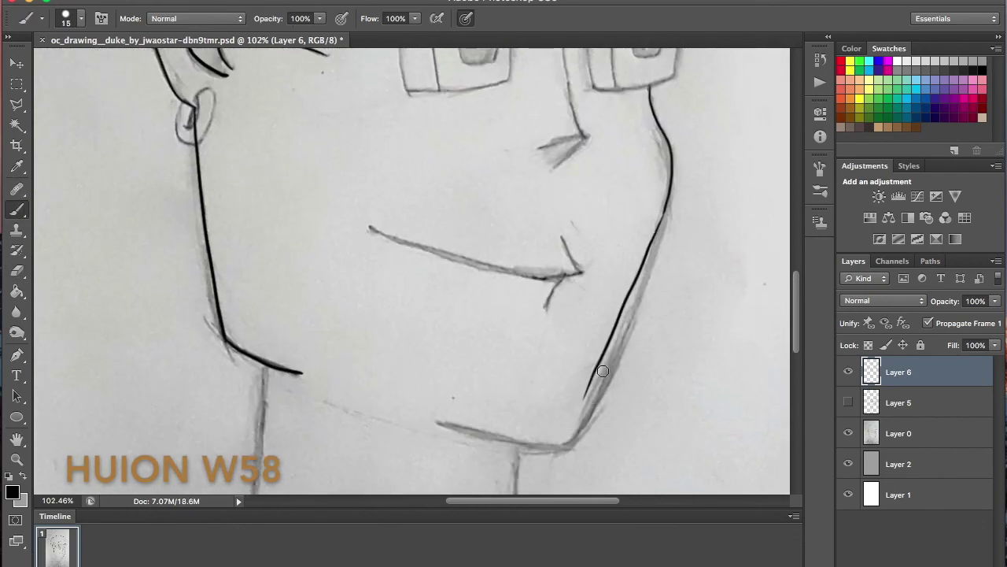
key("ctrl+z")
left_click_drag(667, 206, 575, 434)
Trace the chin's short underside up to the front corner and erase the overhang where the lines meet
left_click_drag(796, 307, 796, 327)
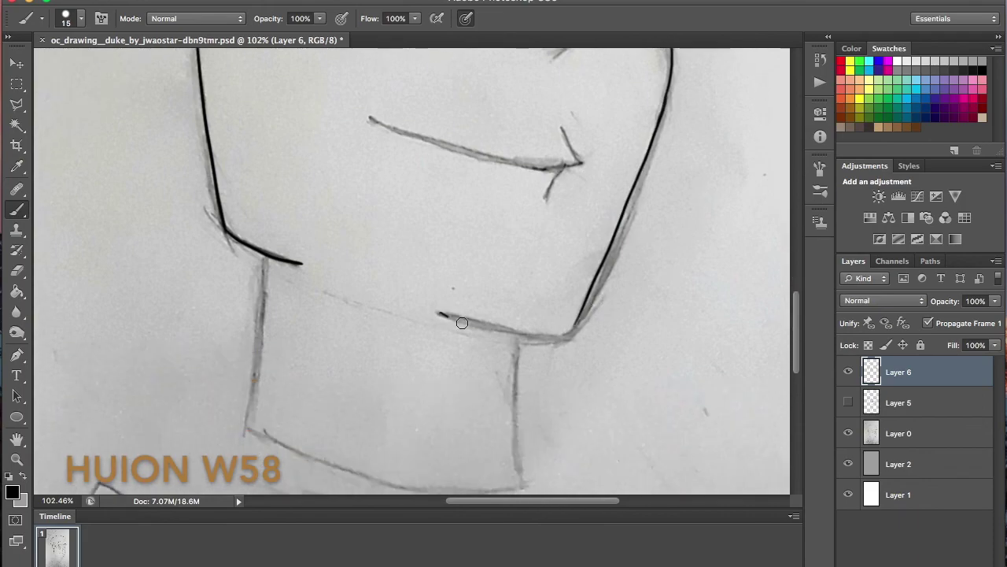
left_click_drag(443, 313, 569, 320)
left_click_drag(494, 299, 493, 389)
left_click_drag(515, 361, 603, 411)
left_click_drag(621, 299, 584, 334)
key("alt+super+z")
key("alt+super+z")
key("alt+super+z")
key("alt+super+z")
left_click_drag(441, 313, 571, 335)
key("e")
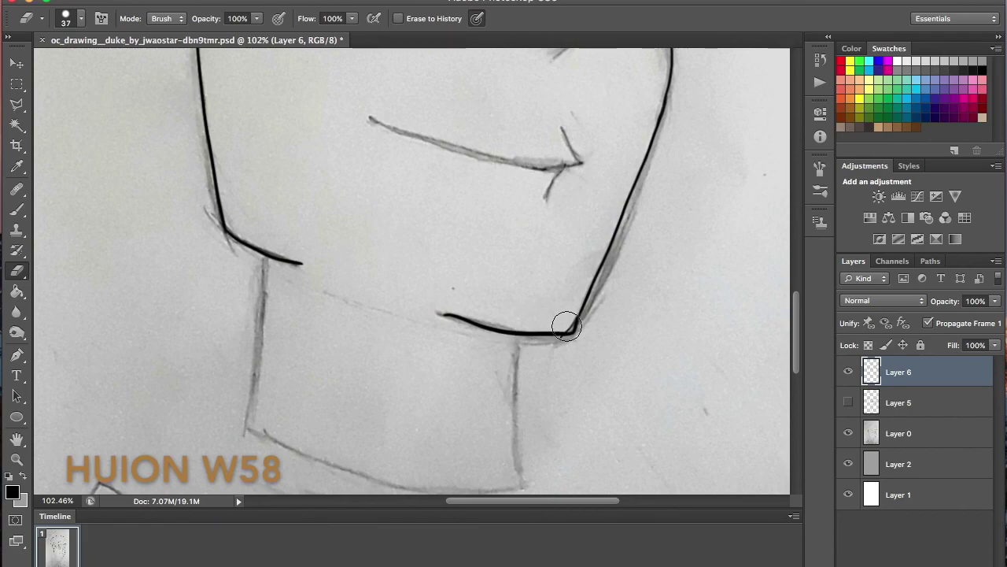
Trace both sides and the curved base of the neck, and erase the overshooting line ends at its lower corners
mouse_move(798, 336)
left_mouse_down()
mouse_move(777, 195)
mouse_move(779, 287)
mouse_move(796, 339)
left_mouse_up()
key("b")
mouse_move(268, 239)
left_mouse_down()
mouse_move(252, 428)
mouse_move(524, 476)
left_mouse_up()
left_click_drag(521, 317, 526, 481)
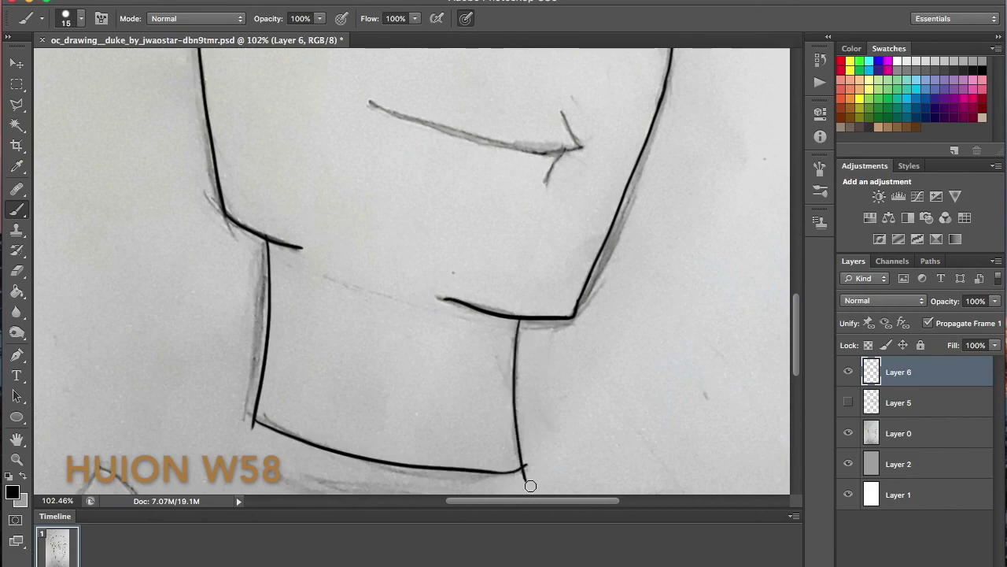
scroll(764, 378, "down", 5)
key("e")
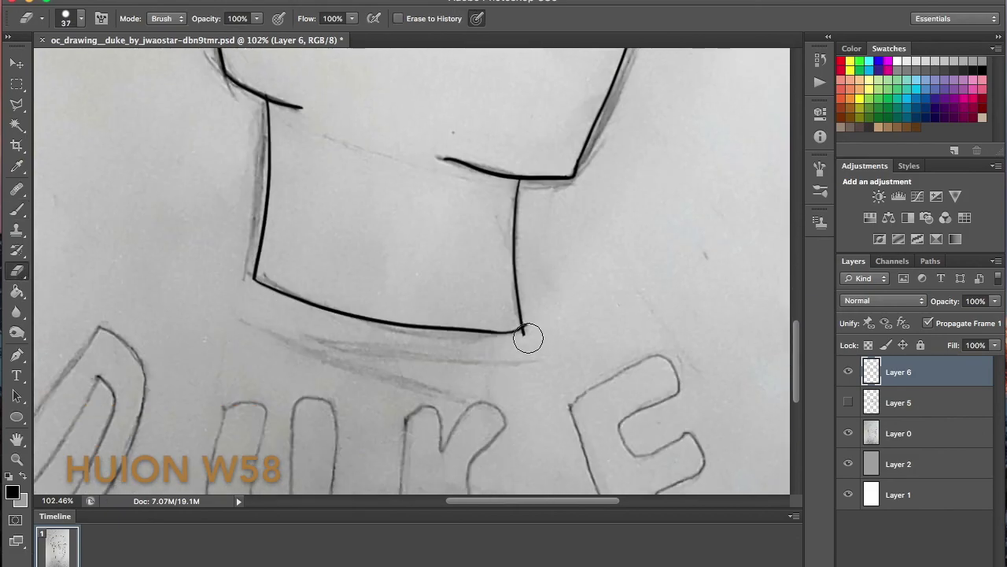
Trace the ear-side edge and the upper edge of the eye nearer the ear, redrawing strokes that miss the sketch
scroll(529, 336, "up", 10)
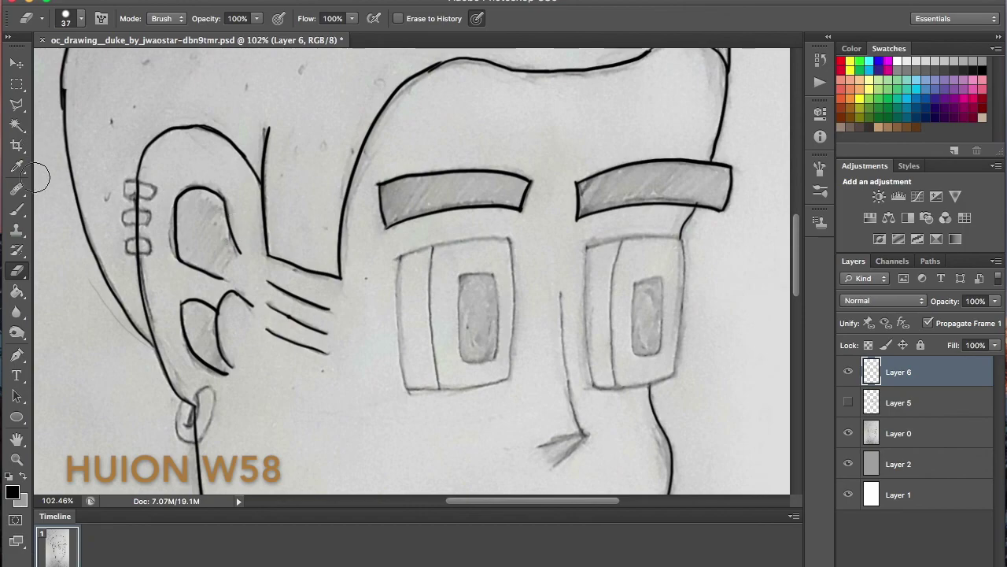
key("b")
left_click_drag(399, 253, 416, 369)
key("ctrl+z")
mouse_move(400, 254)
left_mouse_down()
mouse_move(411, 394)
mouse_move(492, 240)
left_mouse_up()
key("ctrl+z")
left_click_drag(402, 255, 497, 242)
left_click_drag(432, 266, 433, 366)
key("ctrl+alt+z")
key("ctrl+alt+z")
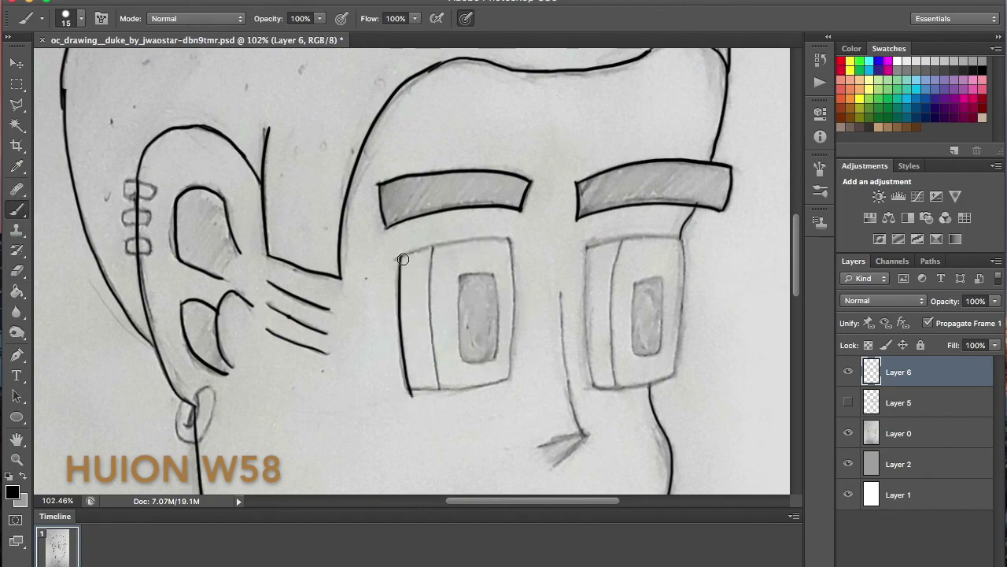
left_click_drag(399, 257, 511, 240)
key("ctrl+z")
Trace the vertical dividing line inside the eye nearer the ear, redrawing it from upper to lower edge
mouse_move(432, 251)
left_mouse_down()
mouse_move(429, 331)
mouse_move(450, 395)
mouse_move(442, 384)
left_mouse_up()
key("ctrl+z")
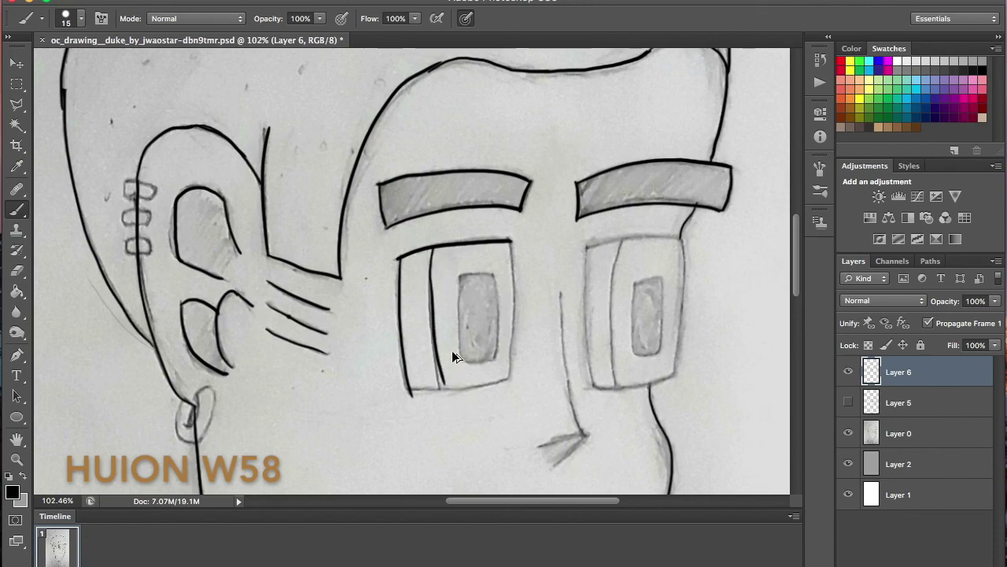
key("ctrl+z")
mouse_move(434, 249)
left_mouse_down()
mouse_move(444, 392)
mouse_move(512, 373)
left_mouse_up()
key("ctrl+z")
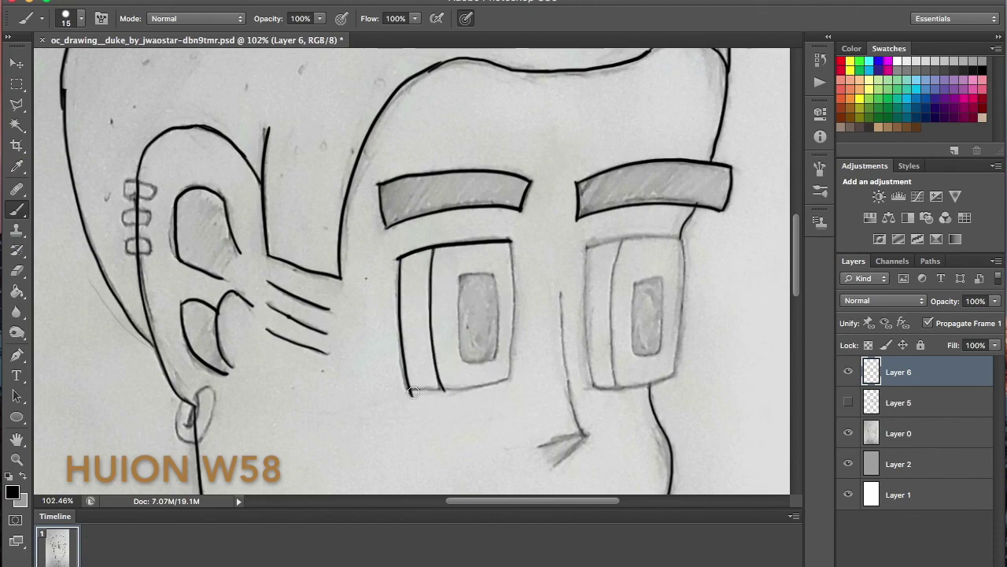
Trace the lower edge of the eye nearer the ear, undoing and redrawing the stroke until it follows the sketch
left_click_drag(410, 391, 495, 373)
key("ctrl+z")
key("z")
left_click_drag(410, 389, 508, 374)
key("ctrl+z")
key("b")
key("ctrl+z")
key("ctrl+z")
key("ctrl+z")
left_click_drag(408, 392, 512, 372)
key("ctrl+z")
left_click_drag(446, 439, 454, 433)
key("z")
key("b")
key("ctrl+alt+z")
key("ctrl+alt+z")
mouse_move(410, 390)
left_mouse_down()
mouse_move(510, 371)
mouse_move(505, 379)
left_mouse_up()
key("ctrl+z")
left_click_drag(511, 242, 512, 346)
key("ctrl+z")
left_click_drag(511, 242, 506, 367)
left_click_drag(515, 247, 533, 370)
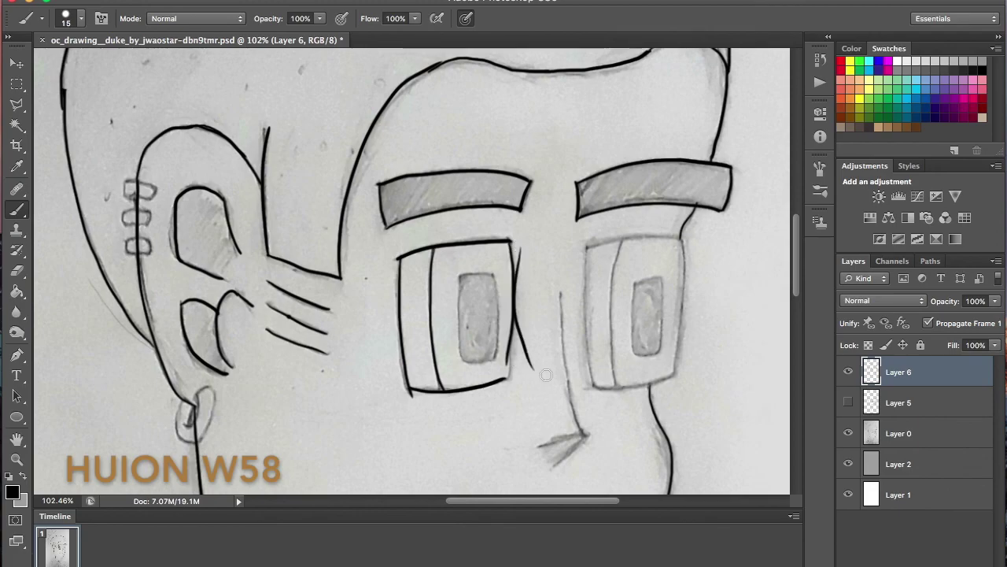
key("ctrl+z")
key("z")
key("b")
mouse_move(544, 302)
left_mouse_down()
mouse_move(523, 321)
mouse_move(579, 351)
left_mouse_up()
key("z")
key("ctrl+z")
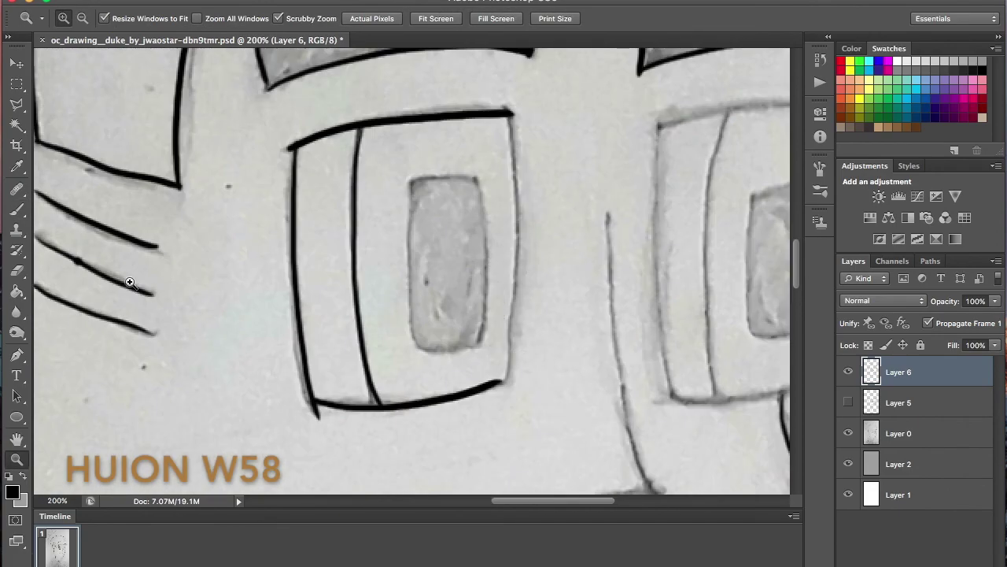
Close the eye nearer the ear by tracing its nose-side edge with repeated strokes, and erase the overhangs at its corners
key("b")
left_click_drag(511, 117, 494, 405)
key("ctrl+z")
key("ctrl+z")
left_click_drag(511, 118, 495, 352)
key("z")
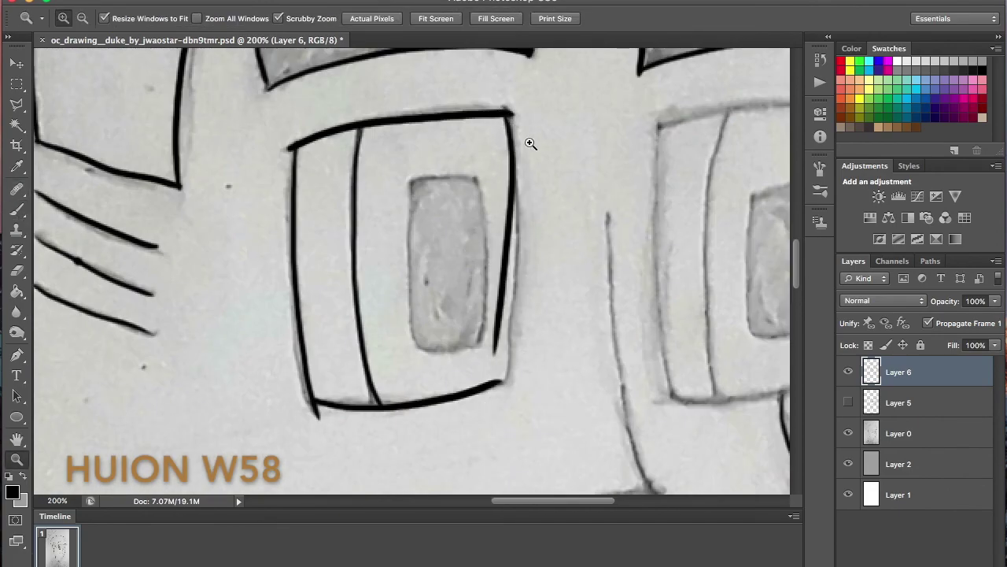
left_click_drag(534, 142, 565, 189)
mouse_move(564, 254)
left_mouse_down()
mouse_move(540, 465)
mouse_move(529, 473)
left_mouse_up()
left_click(21, 217)
key("ctrl+z")
left_click_drag(527, 189, 525, 395)
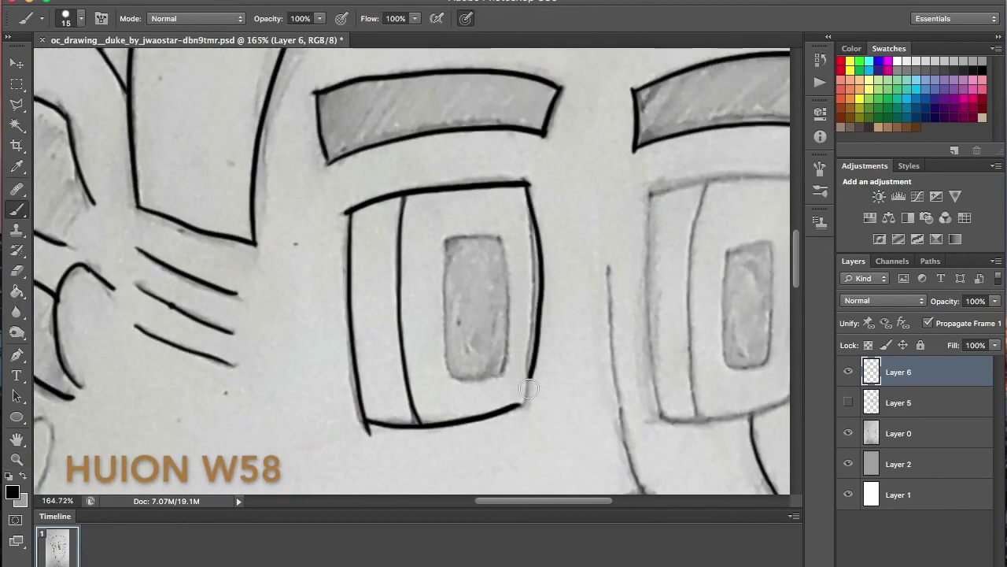
key("ctrl+z")
left_click_drag(526, 188, 523, 389)
left_click_drag(571, 219, 571, 333)
key("ctrl+alt+z")
key("ctrl+alt+z")
key("ctrl+z")
key("ctrl+z")
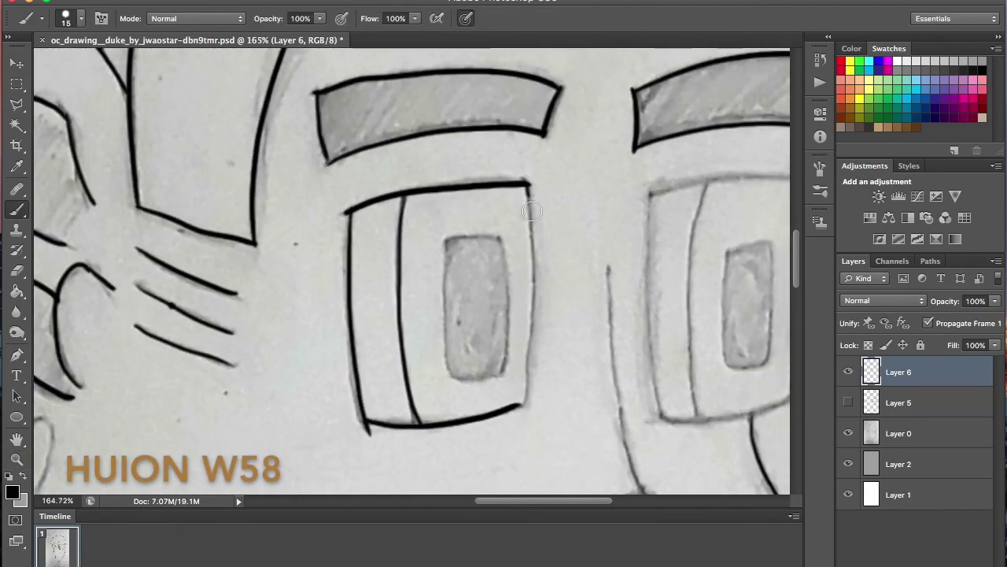
left_click_drag(529, 188, 521, 408)
key("e")
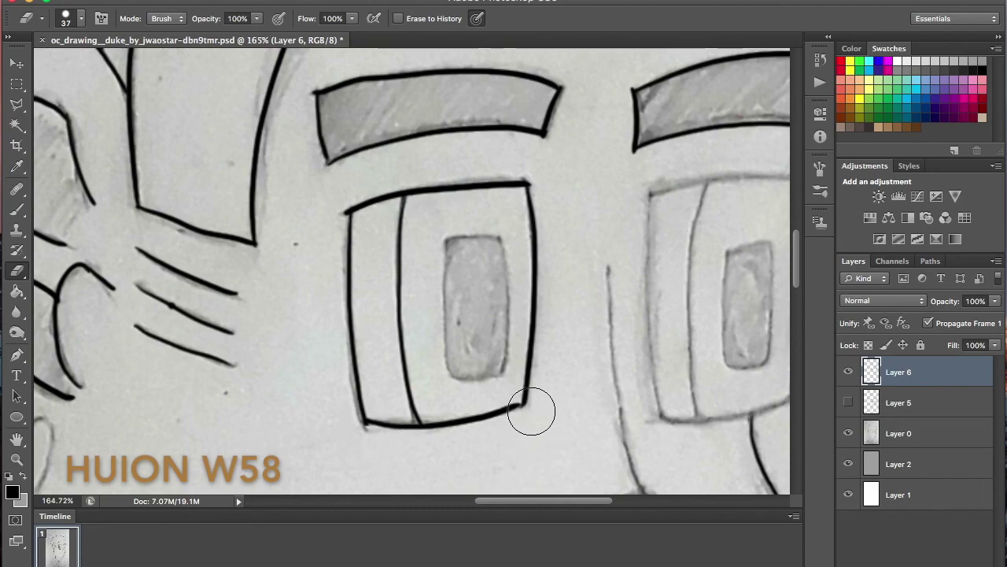
Outline the rectangular pupil of the eye nearer the ear, redrawing its sides to follow the sketch
key("b")
left_click_drag(450, 239, 453, 372)
mouse_move(459, 230)
left_mouse_down()
mouse_move(459, 378)
mouse_move(451, 372)
left_mouse_up()
key("super+alt+z")
key("super+alt+z")
key("super+z")
mouse_move(447, 240)
left_mouse_down()
mouse_move(501, 238)
mouse_move(504, 374)
left_mouse_up()
key("super+z")
left_click_drag(500, 239, 506, 374)
Trace the upper edge of the front eye up to the face contour, redrawing until it fits, and erase the overhang
left_click_drag(542, 500, 576, 500)
left_click_drag(474, 193, 623, 183)
left_click_drag(507, 165, 481, 296)
key("super+alt+z")
key("super+alt+z")
key("super+z")
left_click_drag(471, 194, 622, 182)
key("super+z")
left_click_drag(493, 206, 558, 351)
left_click_drag(573, 229, 621, 302)
key("super+alt+z")
key("super+alt+z")
key("super+alt+z")
left_click_drag(466, 194, 628, 184)
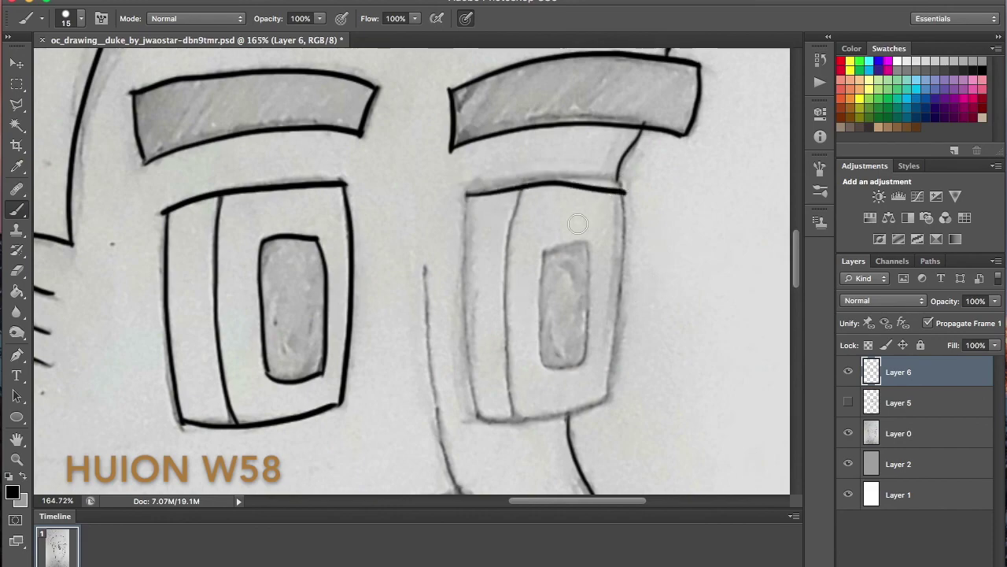
key("ctrl+z")
left_click_drag(467, 194, 629, 185)
key("e")
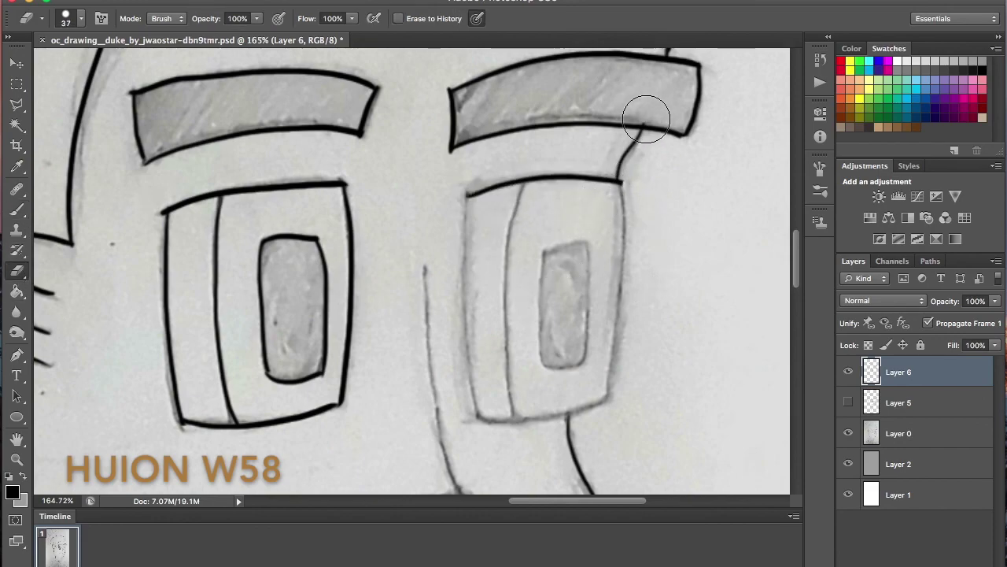
Trace the outer edge of the front eye from its upper corner down to the lower corner
scroll(648, 108, "down", 2)
key("b")
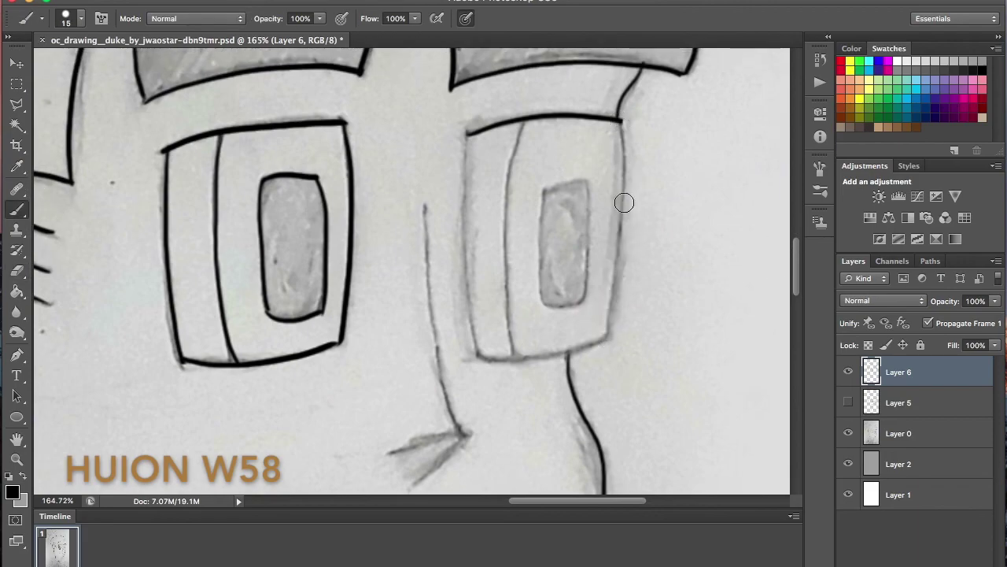
left_click_drag(621, 124, 604, 341)
left_click_drag(662, 124, 692, 377)
key("ctrl+alt+z")
key("ctrl+alt+z")
left_click_drag(621, 122, 605, 337)
Trace the vertical dividing line inside the front eye, undoing and redrawing the stroke
left_click_drag(524, 122, 515, 357)
left_click_drag(538, 141, 530, 297)
key("ctrl+alt+z")
key("ctrl+alt+z")
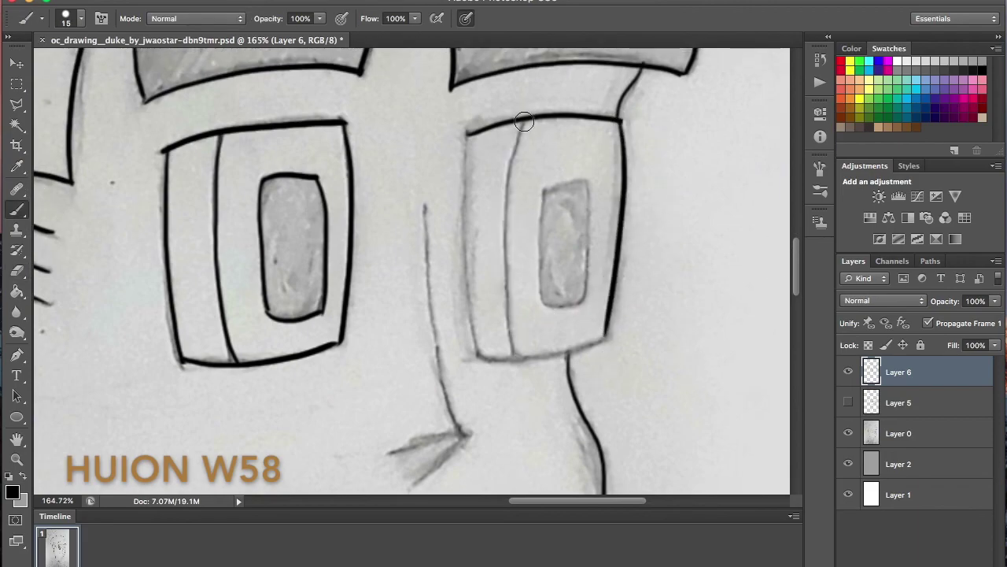
left_click_drag(524, 122, 526, 357)
key("ctrl+z")
key("ctrl+z")
left_click_drag(525, 123, 514, 340)
key("ctrl+z")
left_click_drag(523, 125, 520, 349)
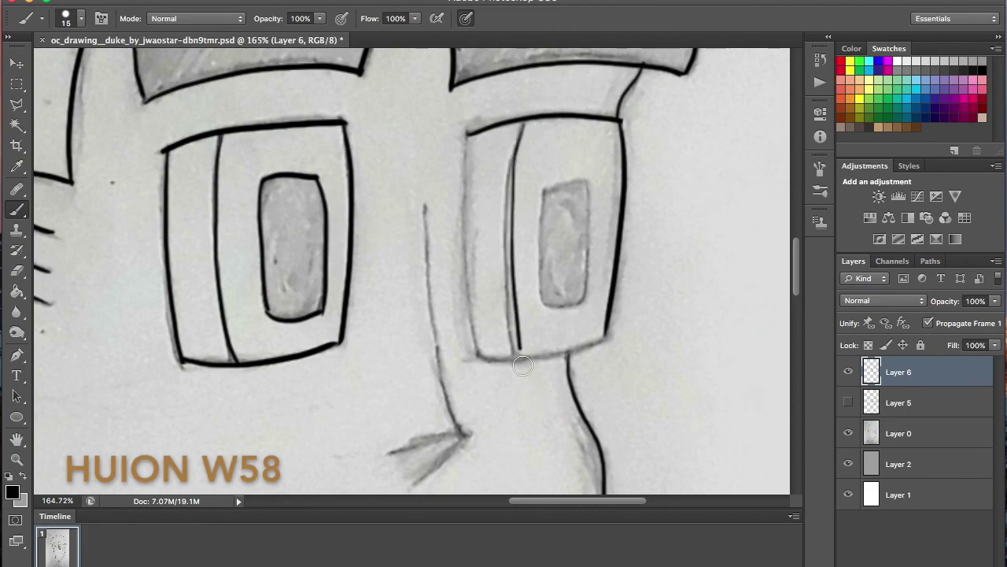
Redraw the vertical dividing line inside the front eye and trace the lower edge from it to the outer corner
key("ctrl+z")
mouse_move(526, 120)
left_mouse_down()
mouse_move(519, 356)
mouse_move(606, 338)
left_mouse_up()
key("ctrl+z")
left_click_drag(519, 358, 606, 337)
Trace the nose-side edge of the front eye from upper to lower corner, redrawing it to follow the sketch
left_click_drag(471, 130, 477, 345)
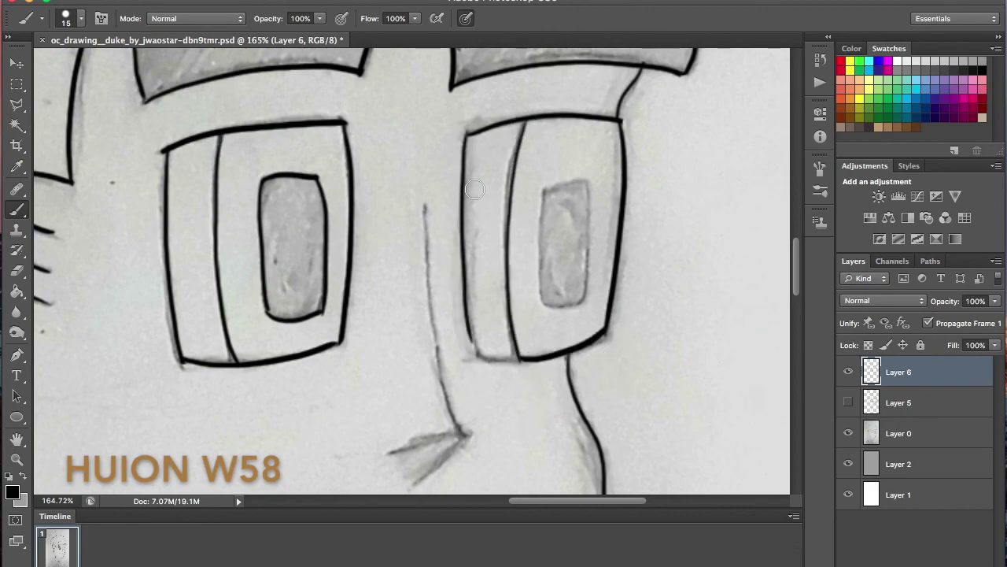
key("ctrl+z")
left_click_drag(469, 132, 481, 358)
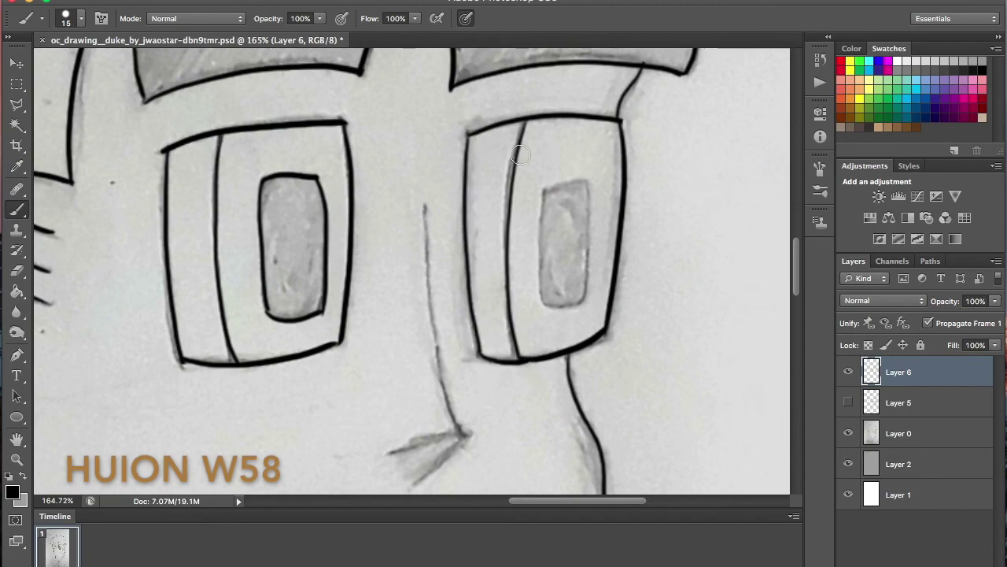
Trace the nose-side edge of the front eye's rectangular pupil, redrawing the stroke until it follows the sketch
mouse_move(544, 187)
left_mouse_down()
mouse_move(540, 329)
mouse_move(544, 255)
mouse_move(547, 297)
left_mouse_up()
key("super+z")
key("super+z")
key("z")
key("super+z")
key("ctrl+z")
left_click_drag(543, 187, 543, 311)
key("ctrl+z")
left_click_drag(544, 189, 546, 309)
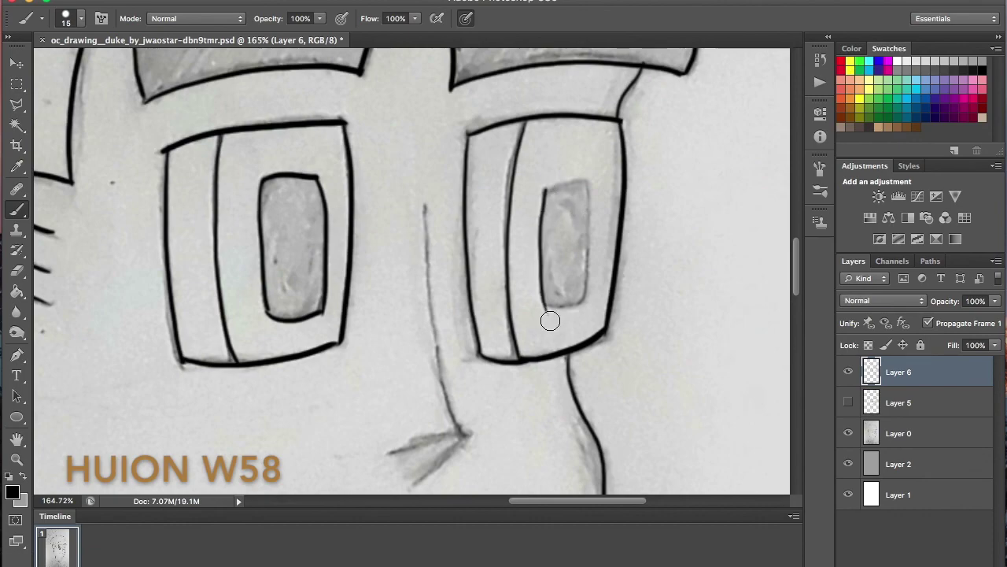
Complete the front eye's pupil outline by tracing its remaining sides
left_click_drag(586, 183, 584, 305)
key("super+z")
key("super+z")
key("super+z")
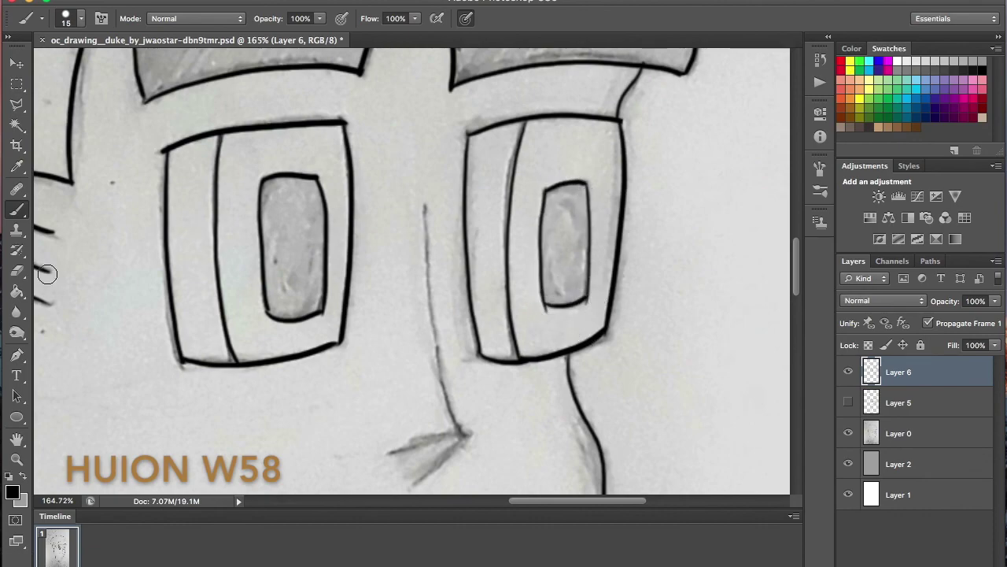
Trace the nose from the bridge down to the tip and back along its underside
key("e")
key("b")
mouse_move(427, 228)
left_mouse_down()
mouse_move(466, 432)
mouse_move(406, 488)
left_mouse_up()
scroll(440, 314, "down", 5)
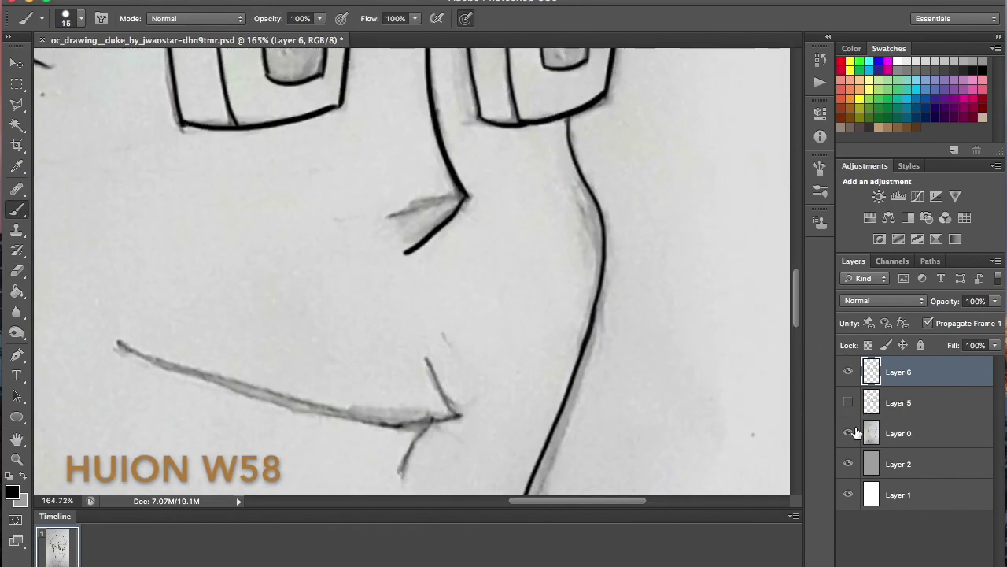
Trace the short slanted crease above the front corner of the mouth
left_click_drag(623, 500, 594, 501)
key("super+z")
mouse_move(592, 326)
left_mouse_down()
mouse_move(628, 392)
mouse_move(624, 385)
left_mouse_up()
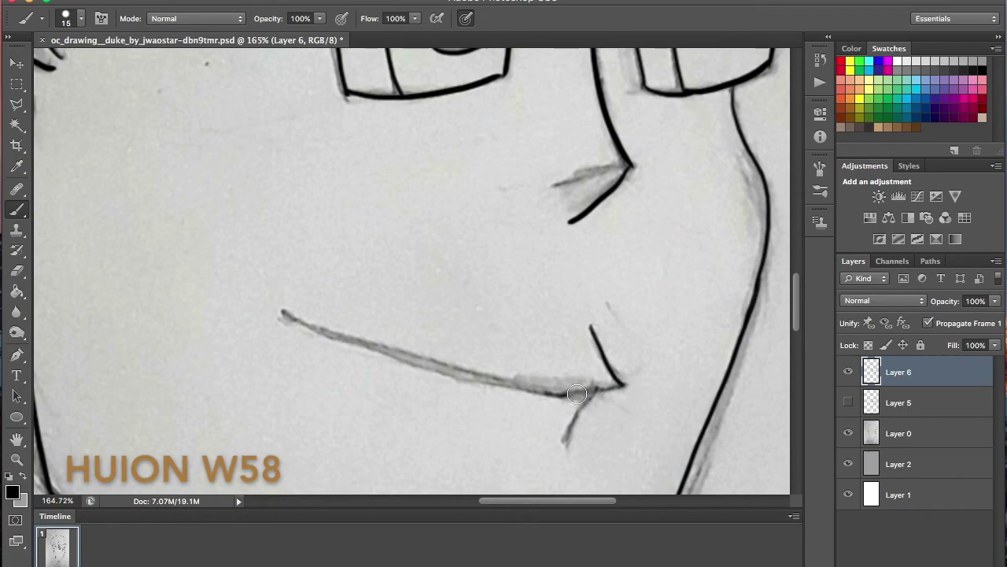
left_click_drag(285, 311, 589, 370)
key("super+z")
key("super+minus")
key("super+minus")
key("super+z")
mouse_move(366, 292)
left_mouse_down()
mouse_move(484, 323)
mouse_move(420, 311)
mouse_move(466, 348)
mouse_move(484, 324)
left_mouse_up()
key("super+z")
key("super+z")
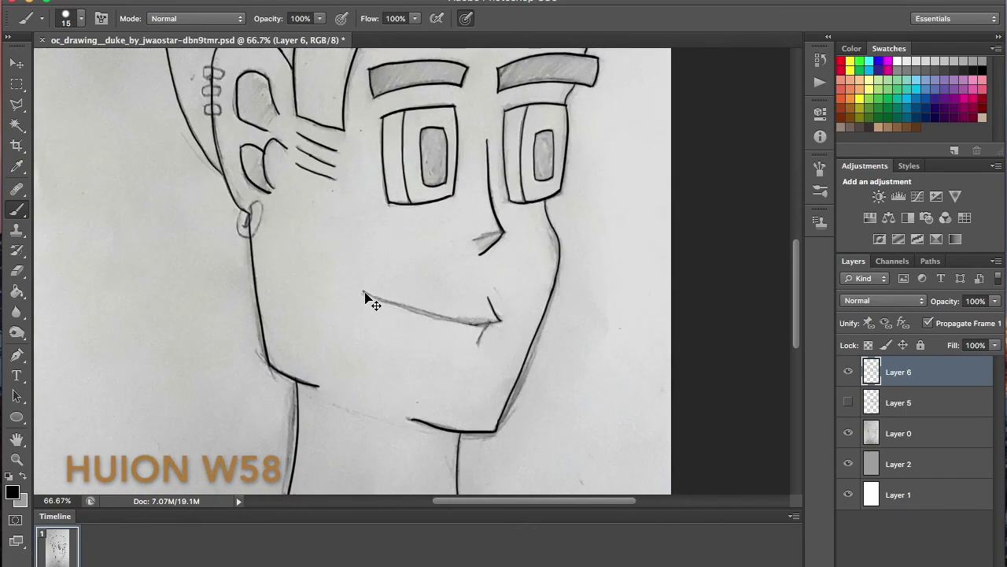
key("super+z")
left_click_drag(363, 292, 500, 321)
mouse_move(451, 323)
left_mouse_down()
mouse_move(478, 334)
mouse_move(496, 359)
left_mouse_up()
key("super+z")
key("super+plus")
key("super+plus")
mouse_move(551, 304)
left_mouse_down()
mouse_move(550, 351)
mouse_move(603, 310)
left_mouse_up()
key("alt+super+z")
key("alt+super+z")
key("alt+super+z")
Trace the long curved mouth line from the cheek end to the front corner, redrawing it until it fits
mouse_move(272, 336)
left_mouse_down()
mouse_move(567, 432)
mouse_move(651, 427)
left_mouse_up()
key("super+z")
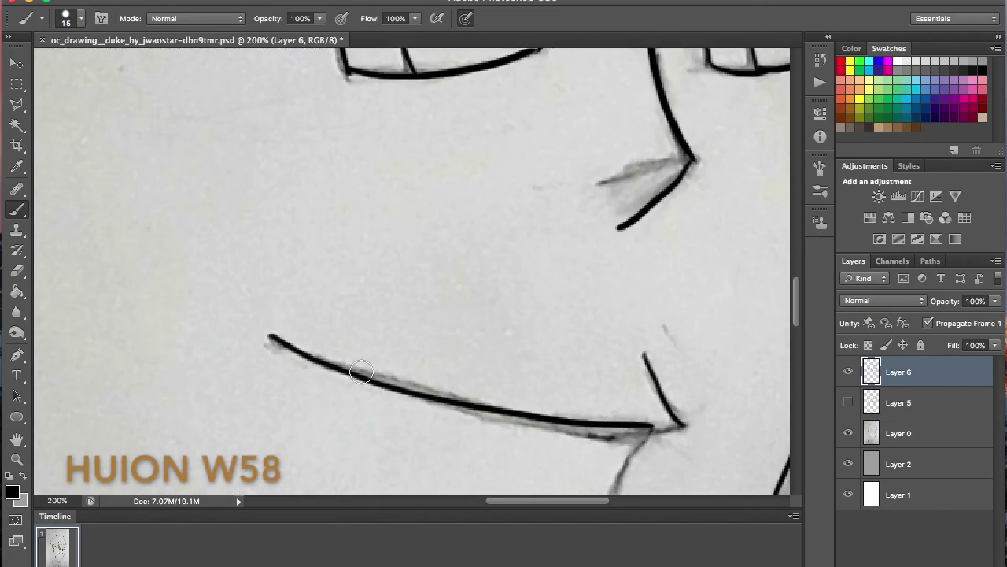
key("super+z")
mouse_move(270, 337)
left_mouse_down()
mouse_move(684, 430)
mouse_move(697, 418)
left_mouse_up()
Trace the short curved lip stroke below the front corner of the mouth, undoing the misplaced attempt
left_click(16, 271)
left_click_drag(796, 316, 796, 336)
left_click(17, 210)
mouse_move(648, 261)
left_mouse_down()
mouse_move(614, 303)
mouse_move(613, 330)
mouse_move(663, 405)
left_mouse_up()
key("super+z")
key("super+z")
key("alt+super+z")
key("alt+super+z")
left_click_drag(648, 262, 613, 322)
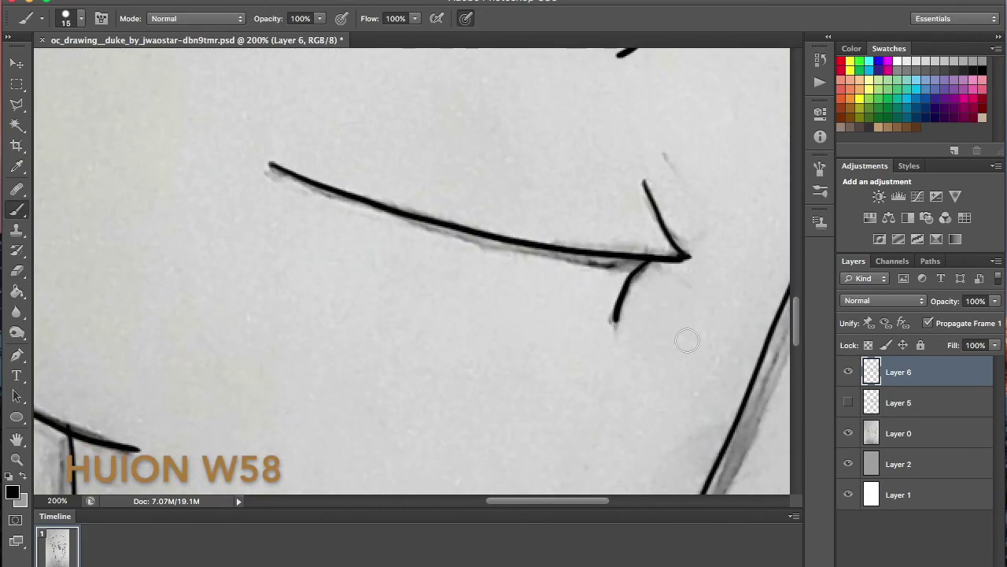
Trace the front and lower curve of the earring loop on the earlobe, redrawing it to match the sketch
left_click_drag(795, 320, 796, 266)
left_click_drag(567, 501, 473, 502)
left_click_drag(506, 367, 526, 361)
left_click_drag(526, 361, 505, 461)
key("super+z")
mouse_move(459, 429)
left_mouse_down()
mouse_move(526, 361)
mouse_move(516, 444)
mouse_move(527, 361)
left_mouse_up()
key("super+z")
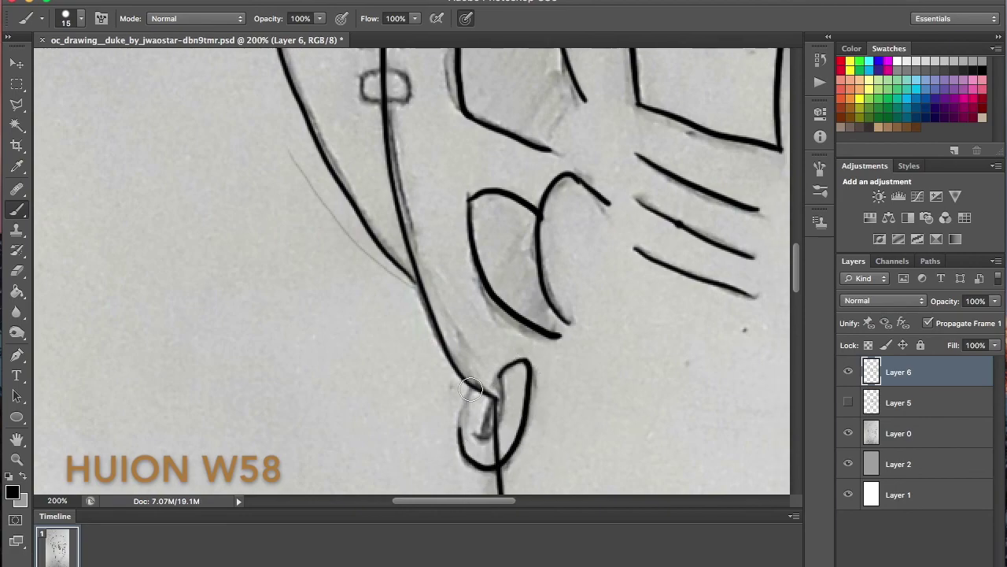
key("super+z")
Close the back of the earlobe earring and trace its inner stroke, undoing the trial ovals drawn beside it
left_click_drag(471, 385, 456, 445)
left_click_drag(429, 389, 430, 398)
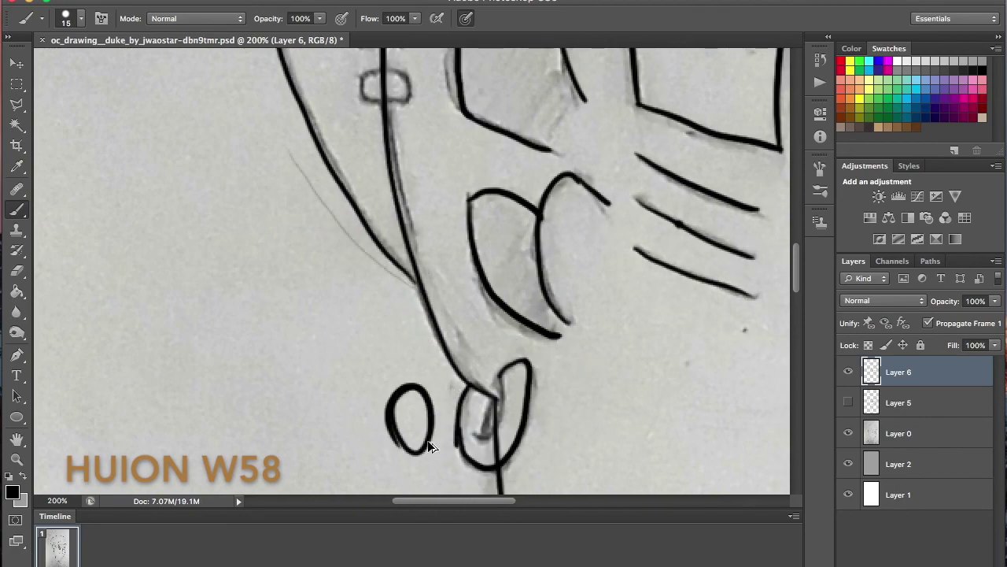
left_click_drag(337, 344, 340, 447)
left_click(273, 316, "alt")
key("super+alt+z")
key("super+alt+z")
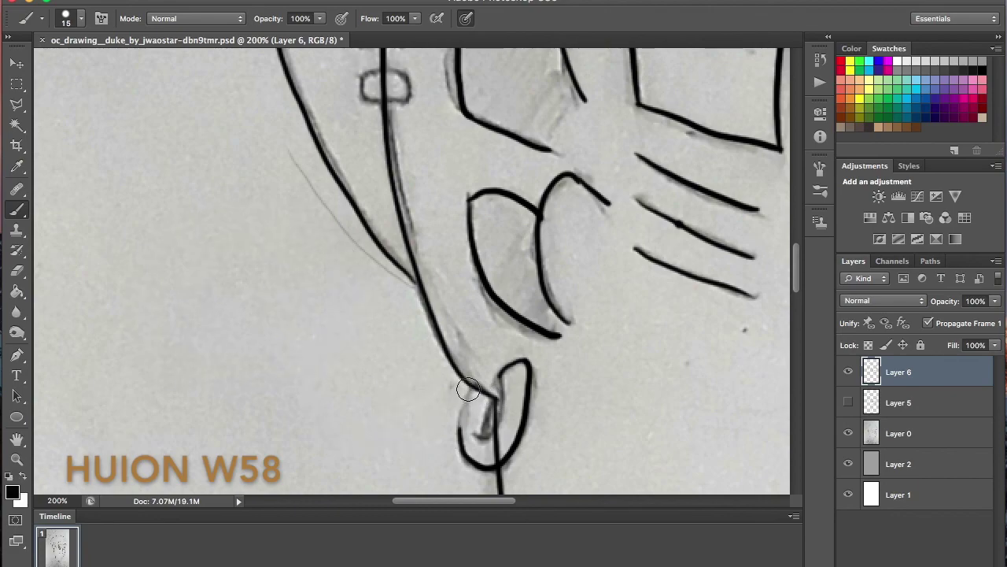
key("super+z")
mouse_move(501, 377)
left_mouse_down()
mouse_move(502, 450)
mouse_move(486, 434)
left_mouse_up()
Draw a small rounded rectangular ear ring in the empty space behind the head
scroll(237, 334, "up", 5)
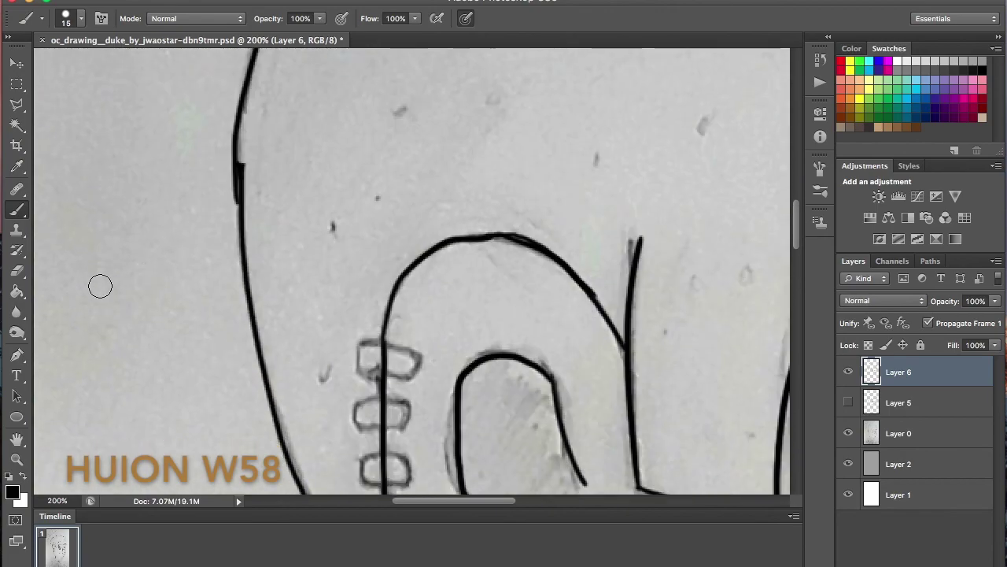
left_click_drag(100, 260, 157, 268)
left_click_drag(99, 299, 158, 293)
key("super+z")
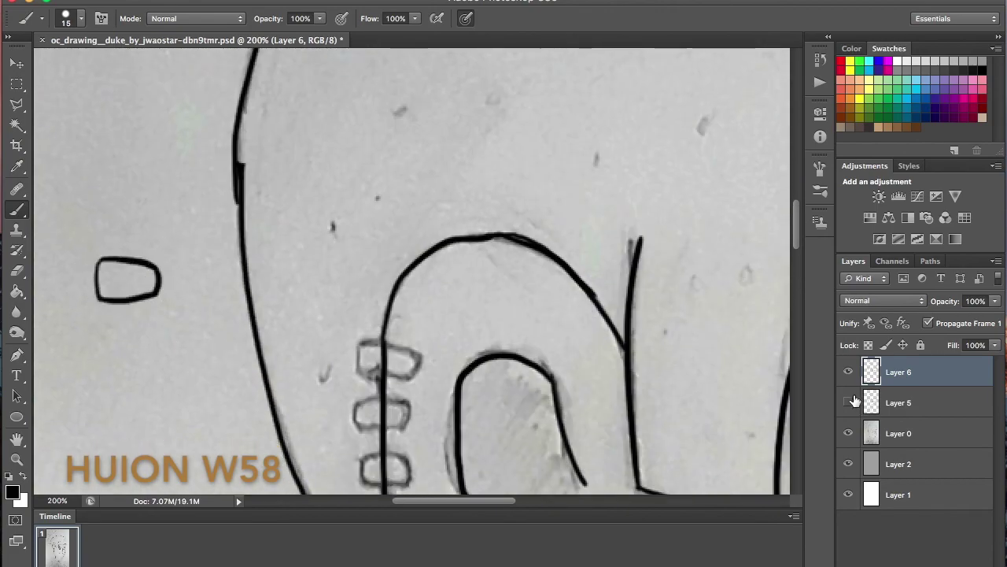
Add a small curved stroke inside the ring's upper edge, showing Layer 5 only as a reference
left_click(851, 402)
left_click(848, 402)
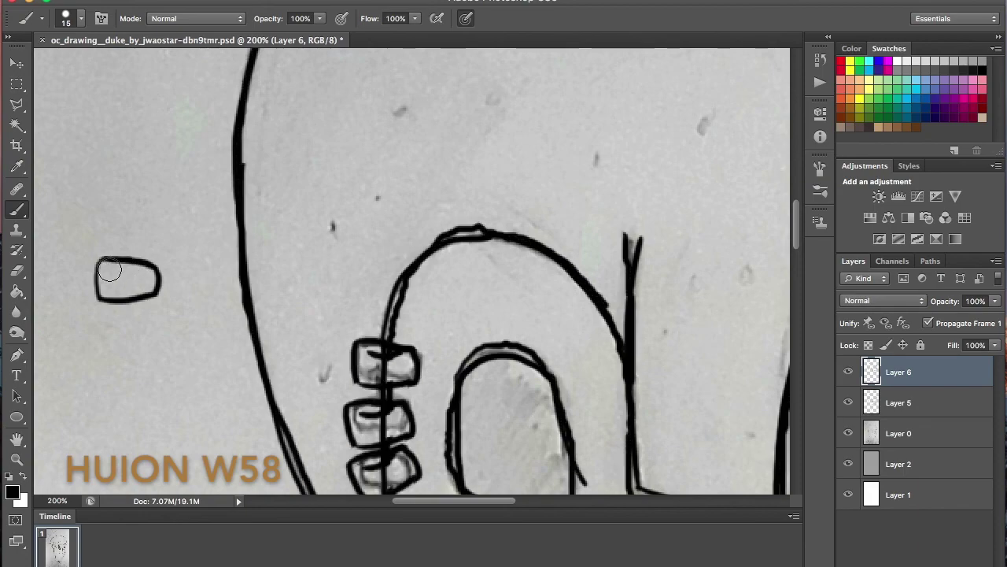
left_click_drag(111, 270, 140, 269)
left_click(848, 402)
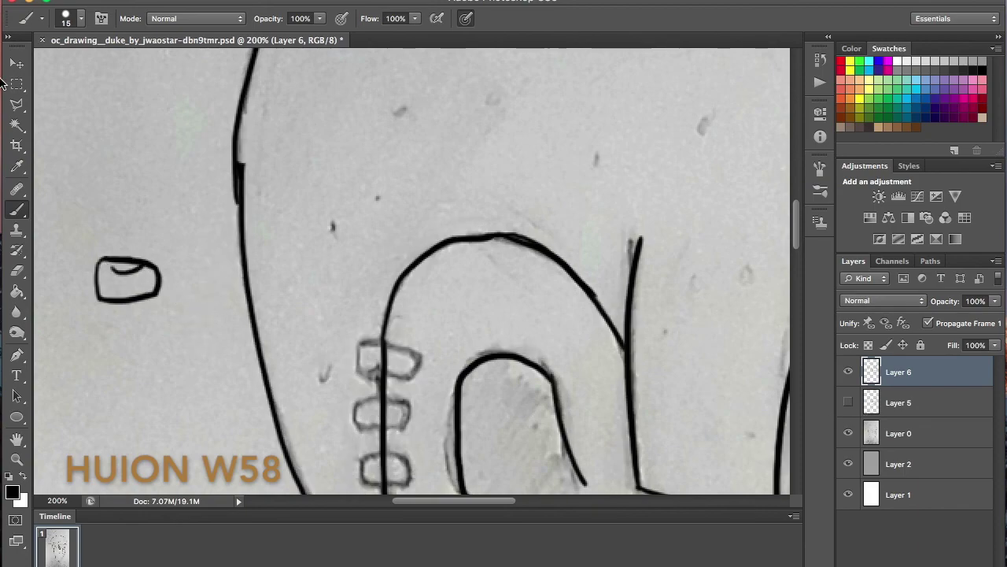
Select the drawn ring with a rectangular marquee and move it onto the uppermost sketched ring of the ear
key("m")
left_click_drag(58, 226, 189, 322)
right_click(146, 259)
left_click(216, 443)
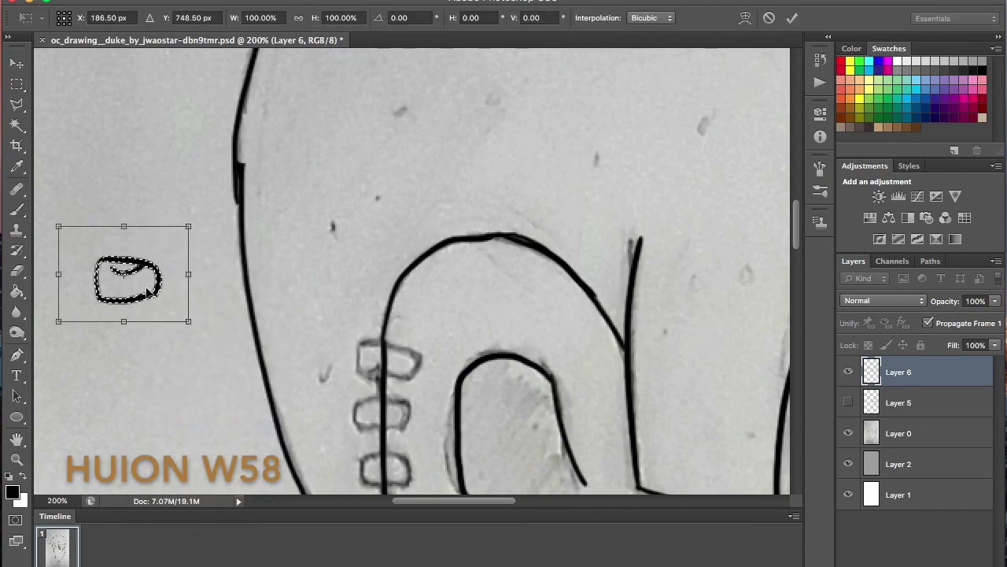
key("Return")
left_click(17, 63)
mouse_move(123, 278)
left_mouse_down()
mouse_move(209, 323)
mouse_move(374, 362)
left_mouse_up()
Free-transform and nudge the ring until it fits the uppermost sketched ring on the ear's edge
right_click(370, 356)
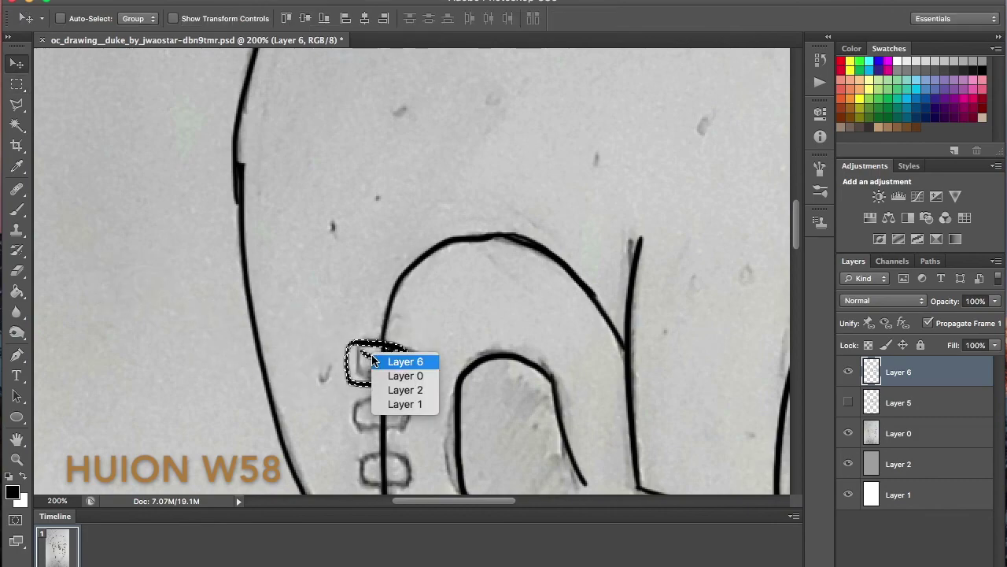
key("m")
right_click(376, 350)
left_click(429, 490)
left_click_drag(335, 338, 347, 358)
key("Return")
key("v")
left_click_drag(350, 353, 337, 330)
key("m")
key("super+t")
left_click_drag(370, 357, 371, 351)
key("Return")
Duplicate the ring twice onto new layers and place the copies over the second and third sketched rings
scroll(472, 370, "down", 5)
key("ctrl+j")
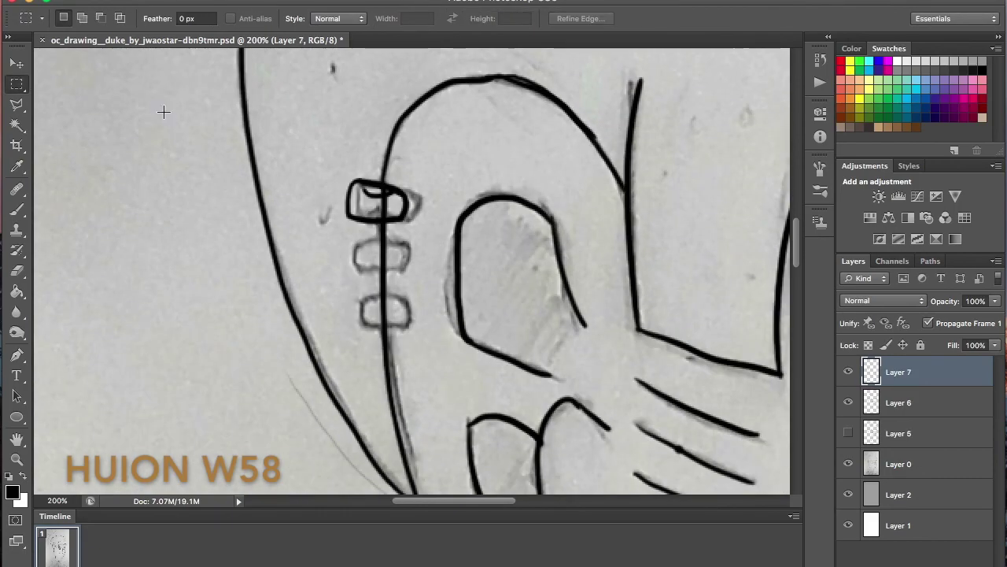
key("v")
left_click_drag(403, 177, 405, 230)
key("ctrl+j")
left_click_drag(416, 274, 417, 327)
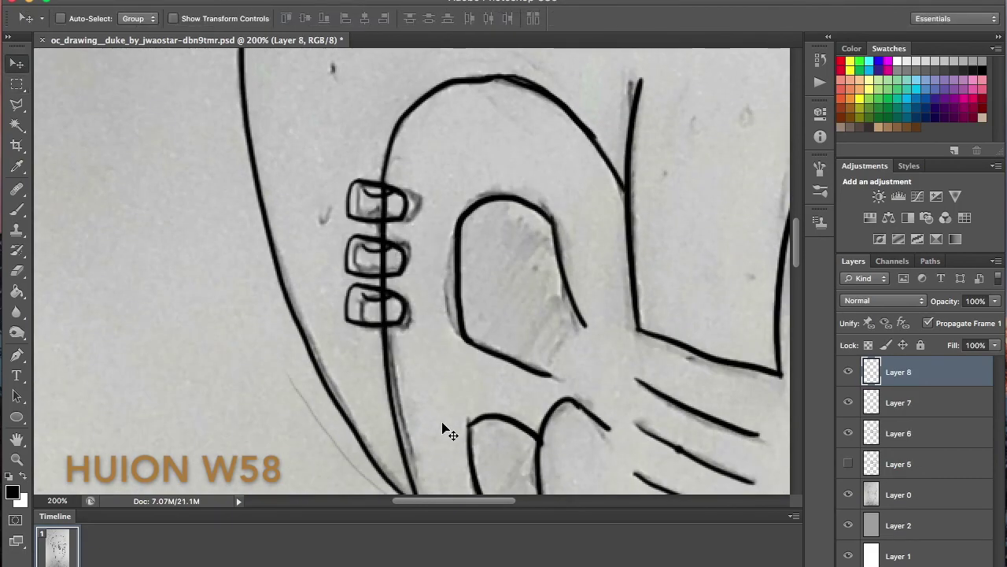
Rotate the middle ring on Layer 7 by about -10 degrees
key("m")
right_click(378, 245)
left_click(428, 374)
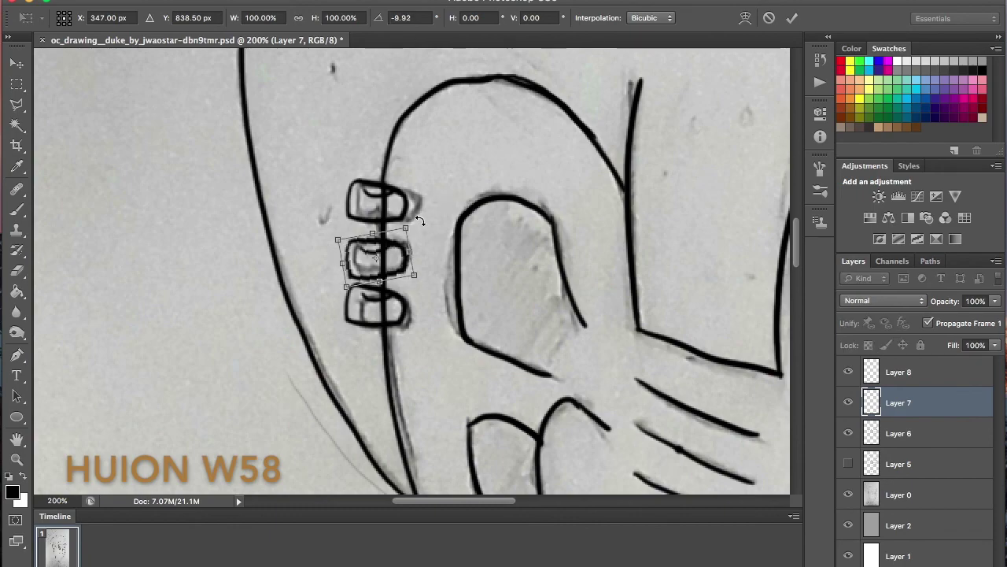
key("Return")
Rotate the lowest ring on Layer 8 counterclockwise and shift it slightly to match the sketch
left_click(928, 373)
right_click(395, 304)
left_click(442, 433)
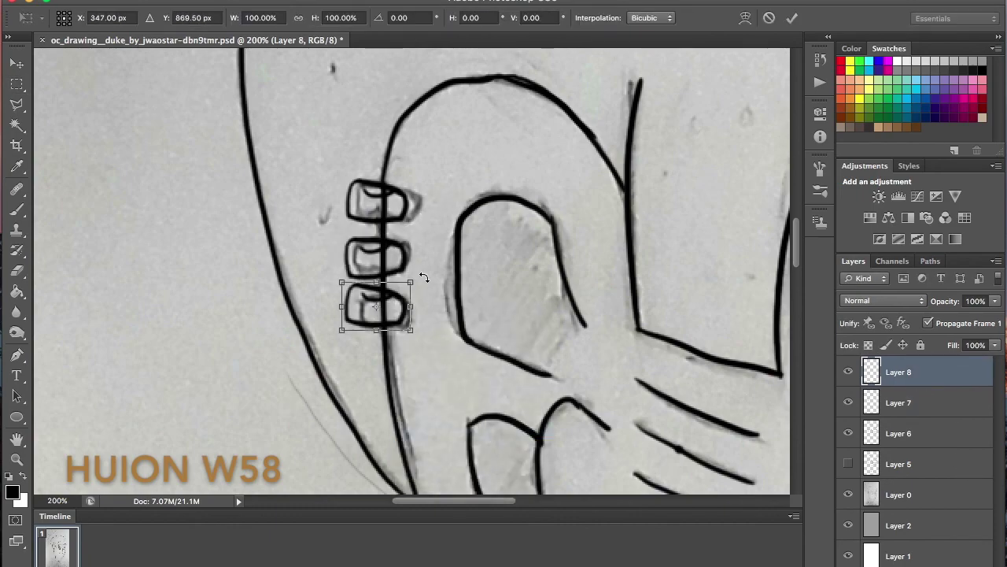
left_click_drag(422, 276, 416, 262)
left_click_drag(367, 299, 371, 300)
key("Return")
left_click(18, 271)
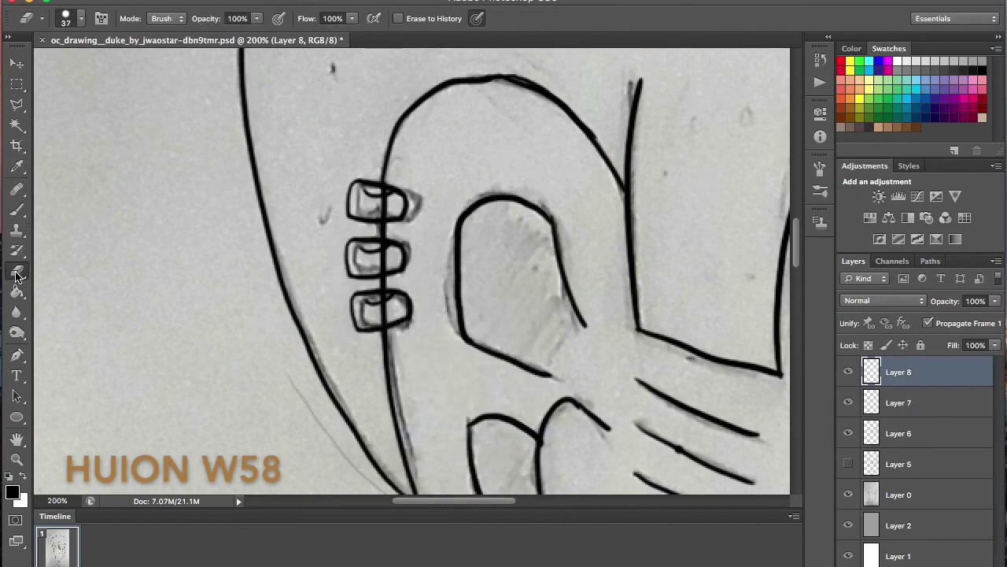
left_click(899, 433)
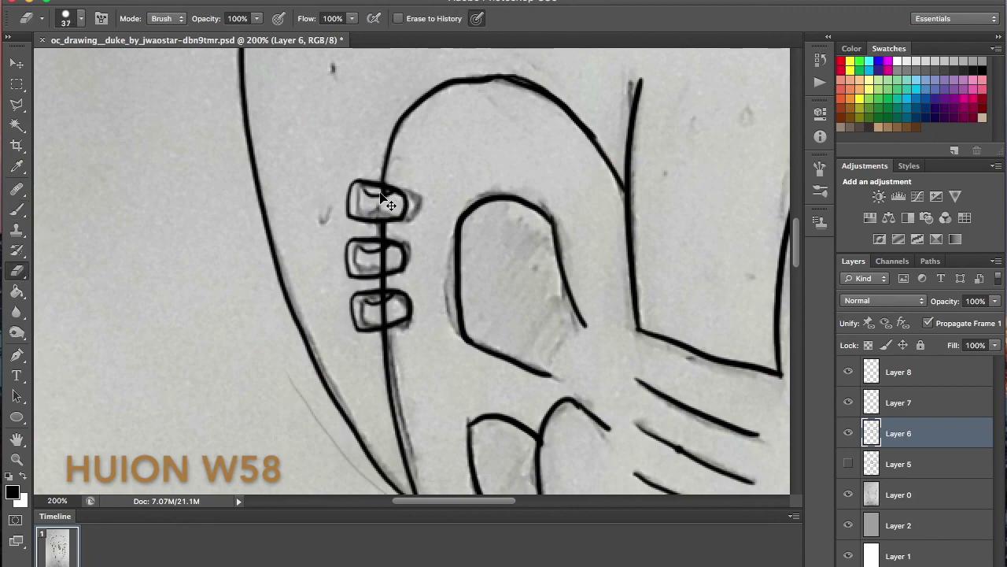
key("b")
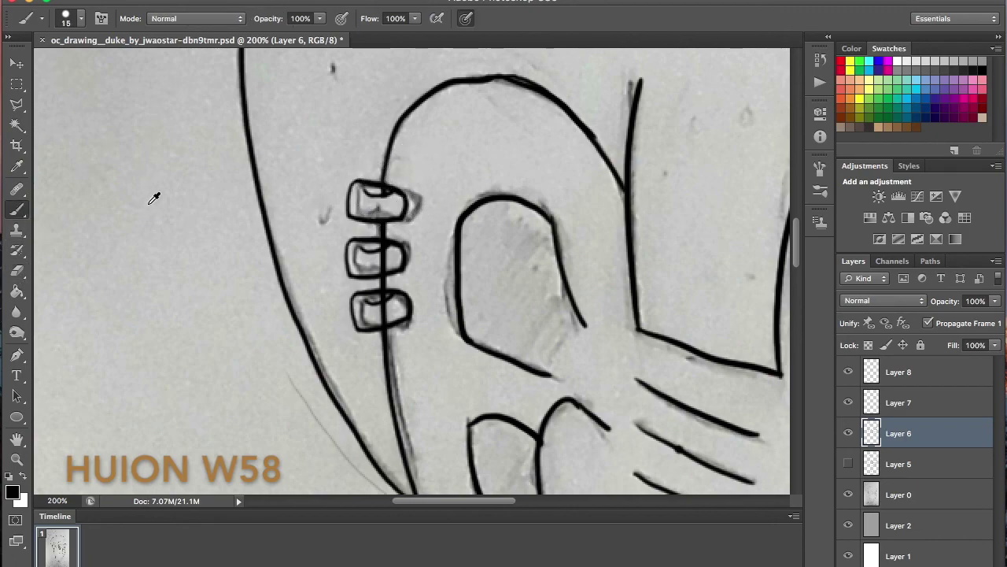
left_click(386, 260)
key("e")
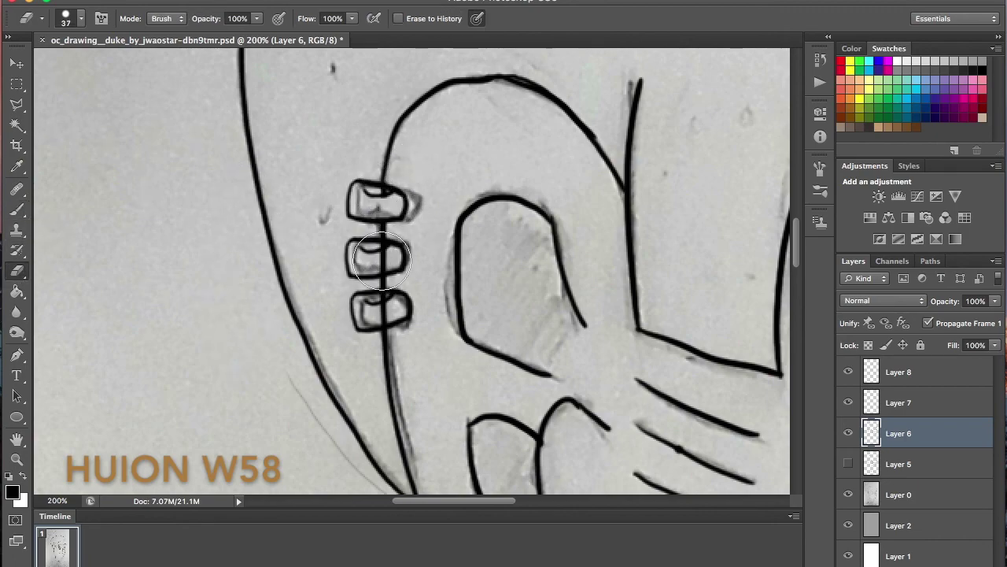
left_click_drag(370, 261, 384, 261)
left_click_drag(383, 306, 382, 313)
key("super+z")
left_click(158, 0)
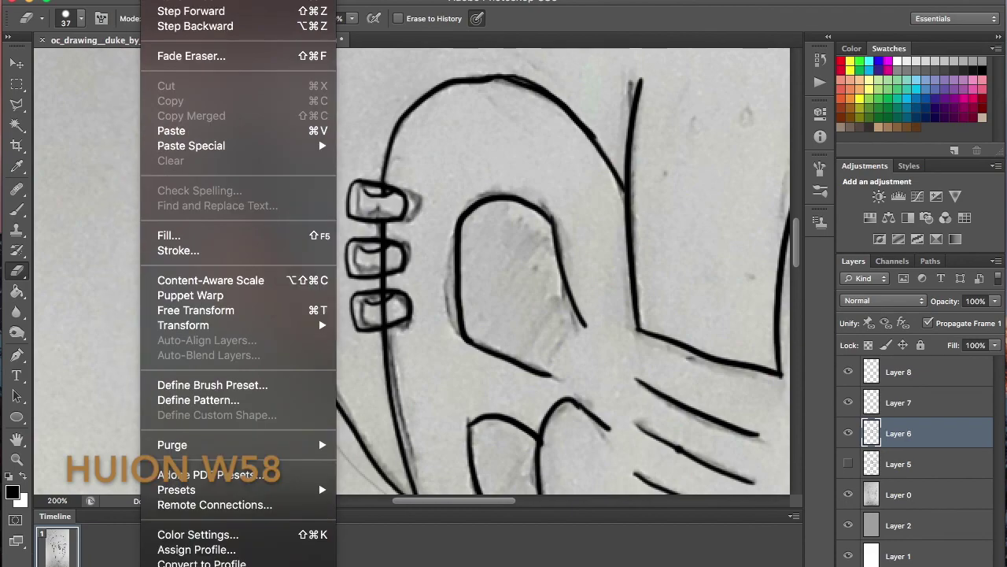
left_click(192, 26)
left_click(157, 0)
left_click(180, 29)
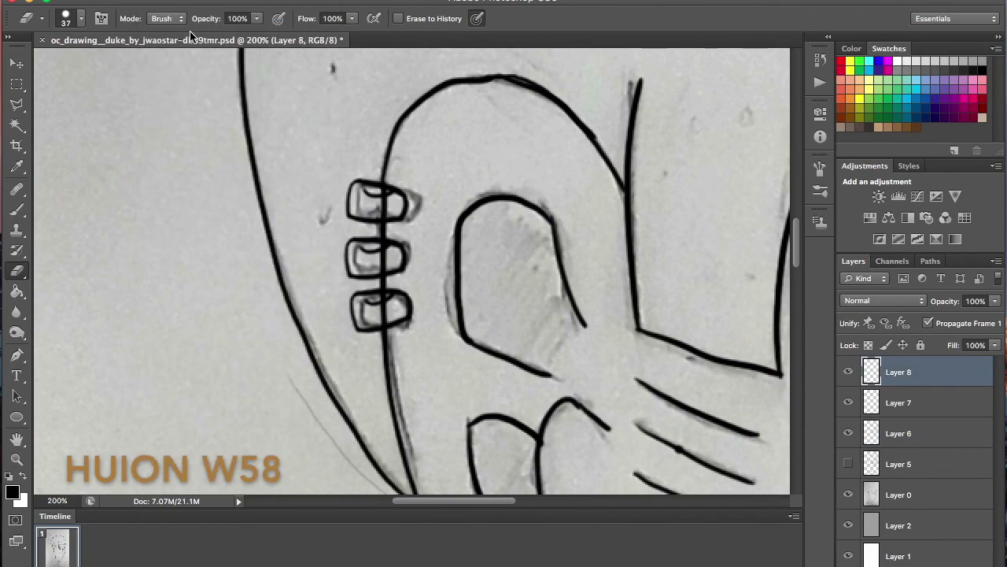
Erase the segments of the ear outline on Layer 6 that run inside the ear rings
left_click(923, 435)
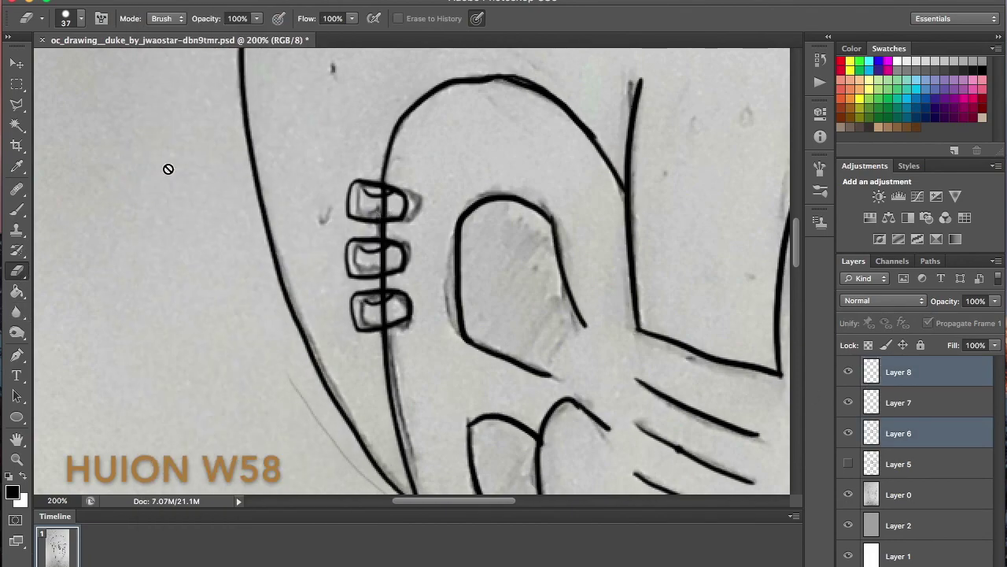
left_click_drag(385, 255, 382, 268)
left_click_drag(381, 308, 386, 318)
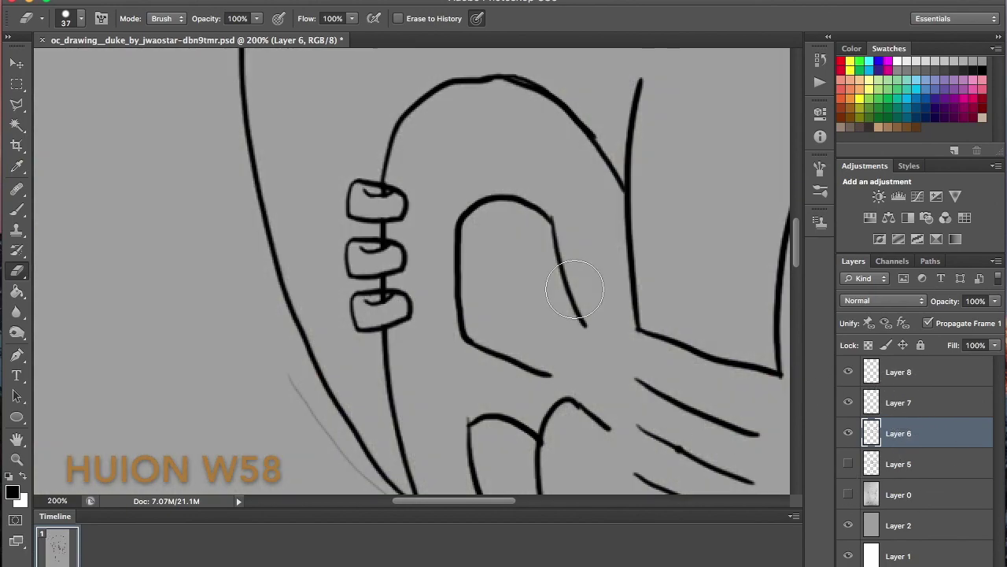
key("ctrl+minus")
key("ctrl+minus")
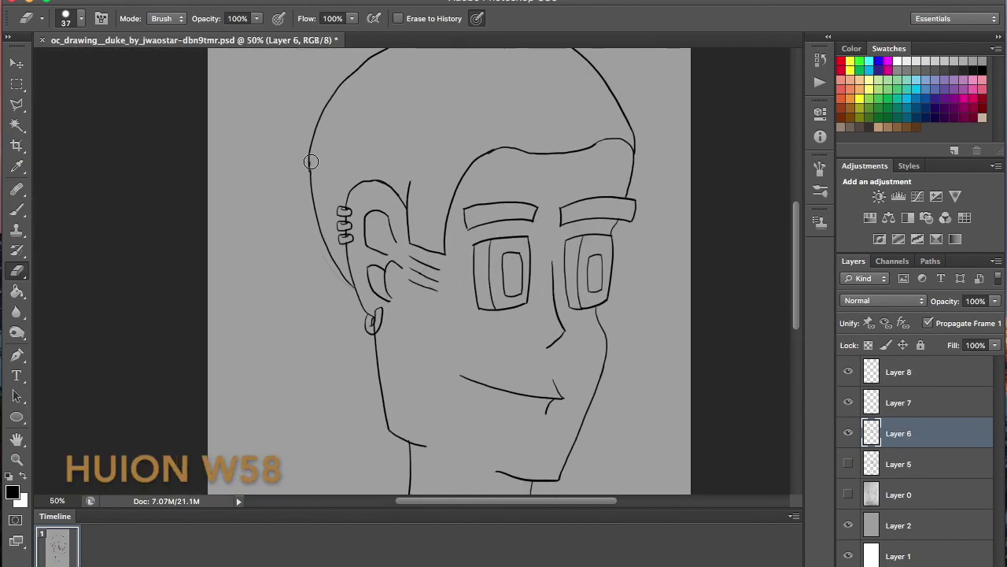
left_click_drag(311, 162, 312, 175)
key("super+z")
Examine the line art of the head, hairline, ear and eyes up close and as a whole
scroll(315, 174, "up", 3)
key("super+plus")
key("super+plus")
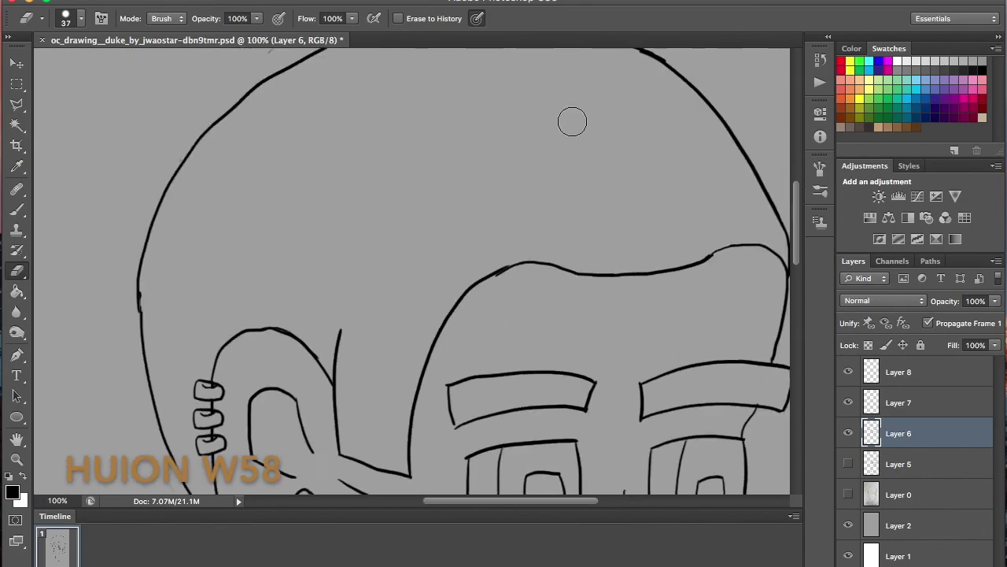
scroll(571, 121, "down", 4)
scroll(572, 121, "right", 3)
scroll(571, 121, "up", 2)
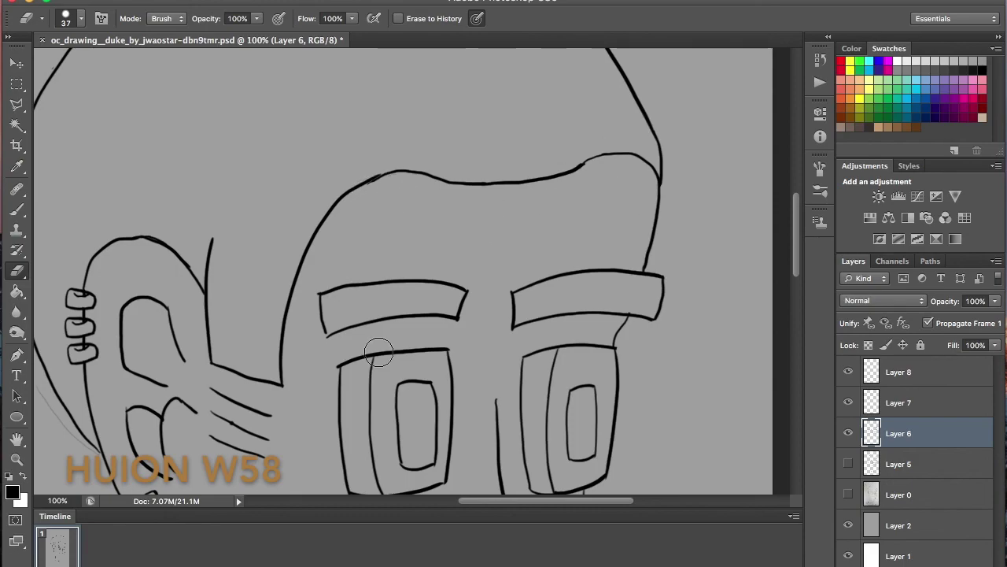
scroll(727, 351, "down", 2)
scroll(727, 350, "down", 2)
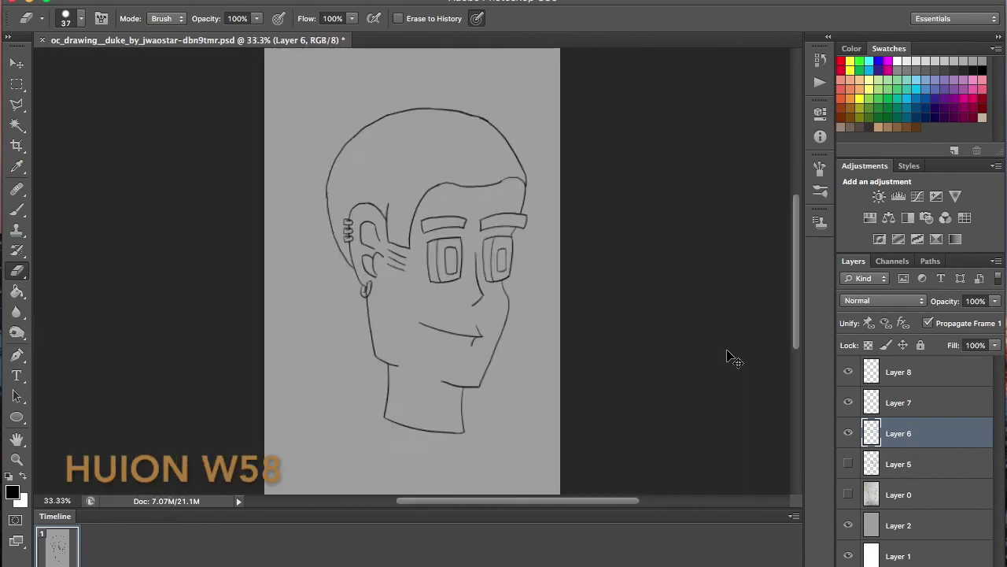
Compare the line art with Layer 5, then show the Layer 0 sketch again and switch to the Brush tool
left_click(849, 464)
left_click(848, 464)
left_click(848, 495)
key("b")
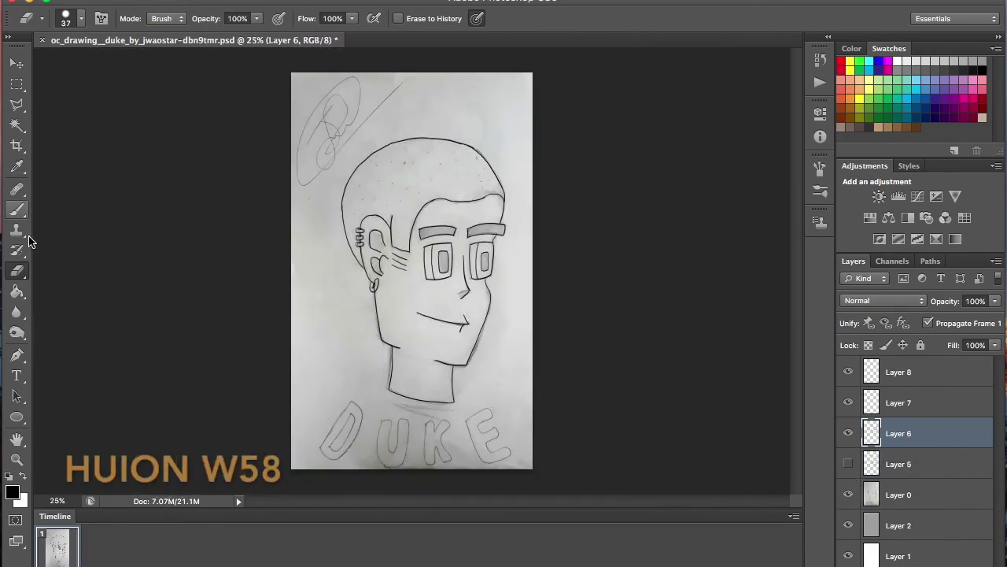
Draw two thin curved collar lines beneath the neck on Layer 6, undoing the strokes that do not fit
left_click_drag(392, 403, 430, 419)
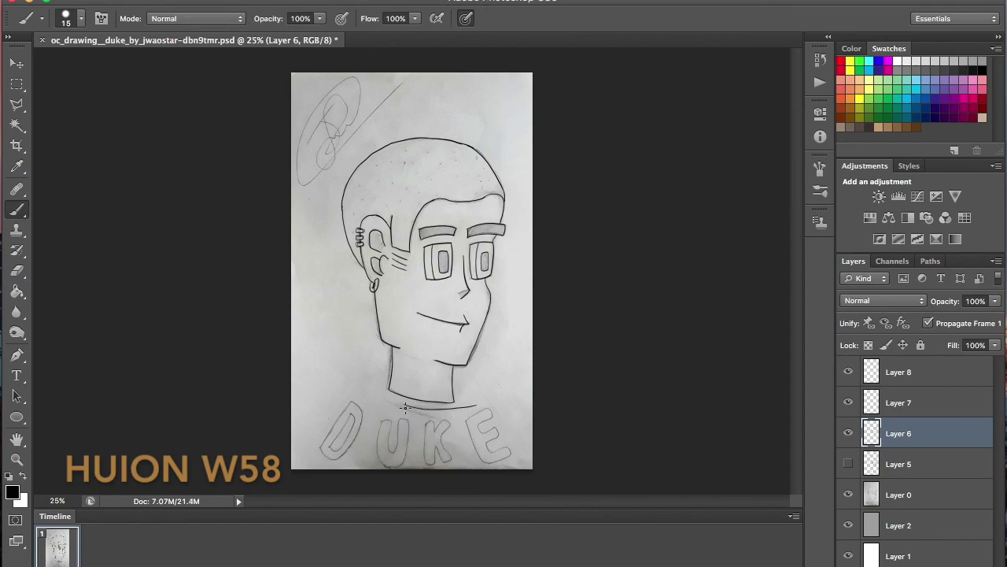
left_click_drag(511, 337, 521, 424)
key("alt+super+z")
key("alt+super+z")
key("alt+super+z")
mouse_move(404, 405)
left_mouse_down()
mouse_move(473, 410)
mouse_move(403, 405)
mouse_move(431, 418)
left_mouse_up()
key("super+z")
key("alt+super+z")
key("alt+super+z")
Hide the Layer 0 sketch and compare the new line art with Layer 5, leaving Layer 5 hidden
left_click(848, 464)
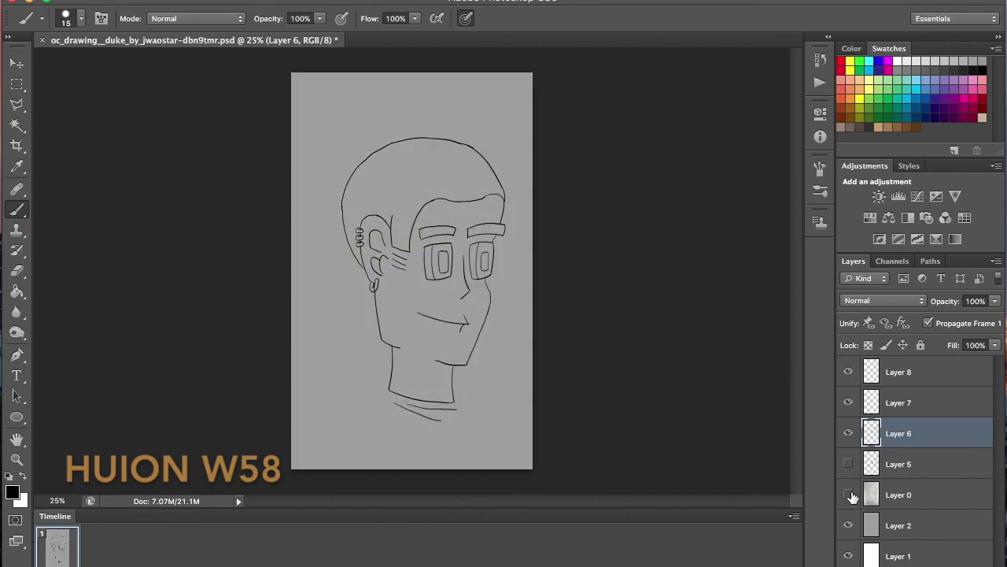
left_click(848, 494)
key("ctrl+plus")
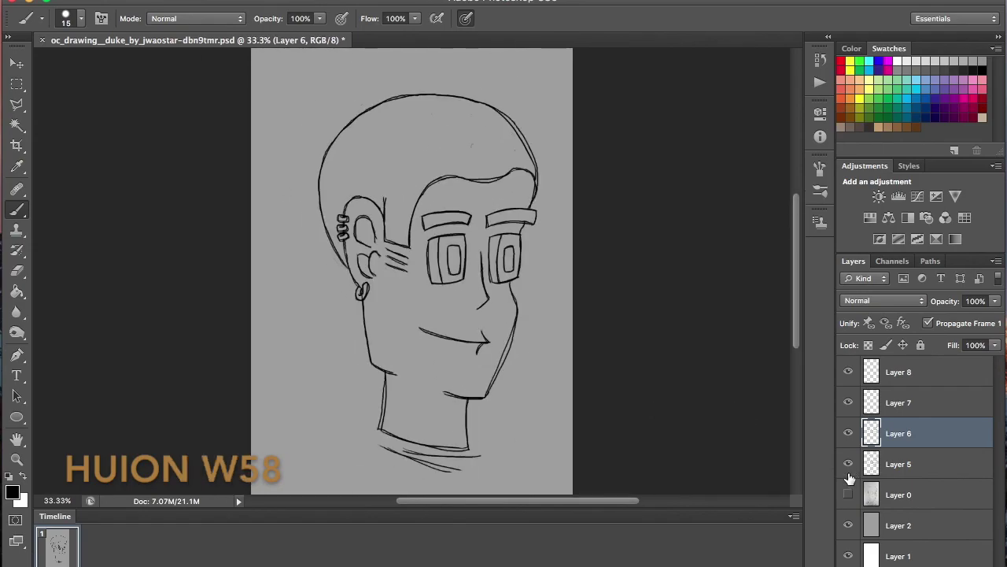
left_click(849, 494)
left_click(850, 494)
left_click(850, 465)
Merge Layers 6, 7 and 8 into a single line-art layer
left_click(890, 403, "shift")
left_click(894, 378, "shift")
right_click(895, 403)
left_click(793, 431)
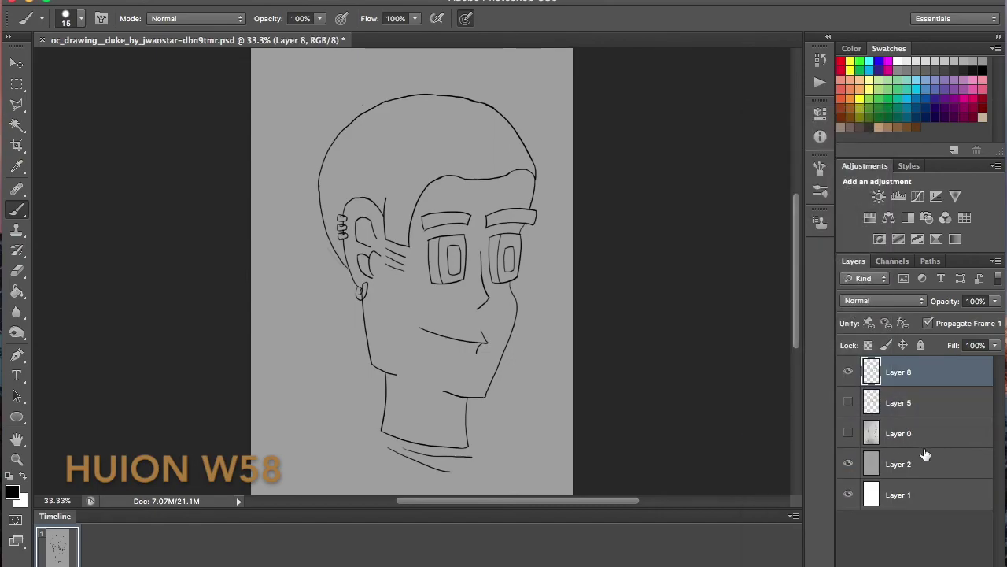
Create a new white International Paper document, 420 mm wide and 297 mm high, at 300 pixels/inch
scroll(315, 268, "right", 5)
left_click(120, 0)
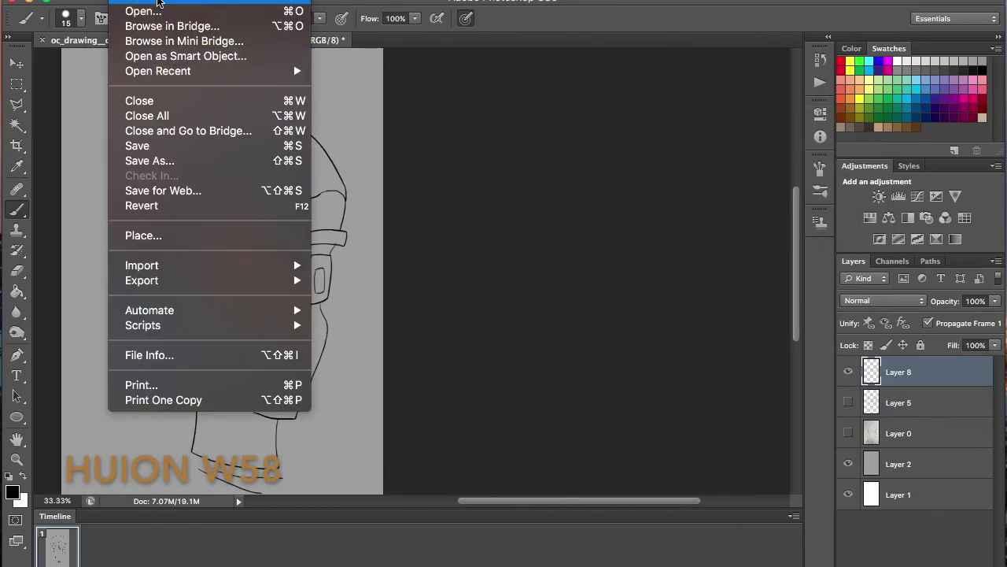
left_click(157, 2)
left_click(439, 248)
left_click(442, 194)
left_click(417, 270)
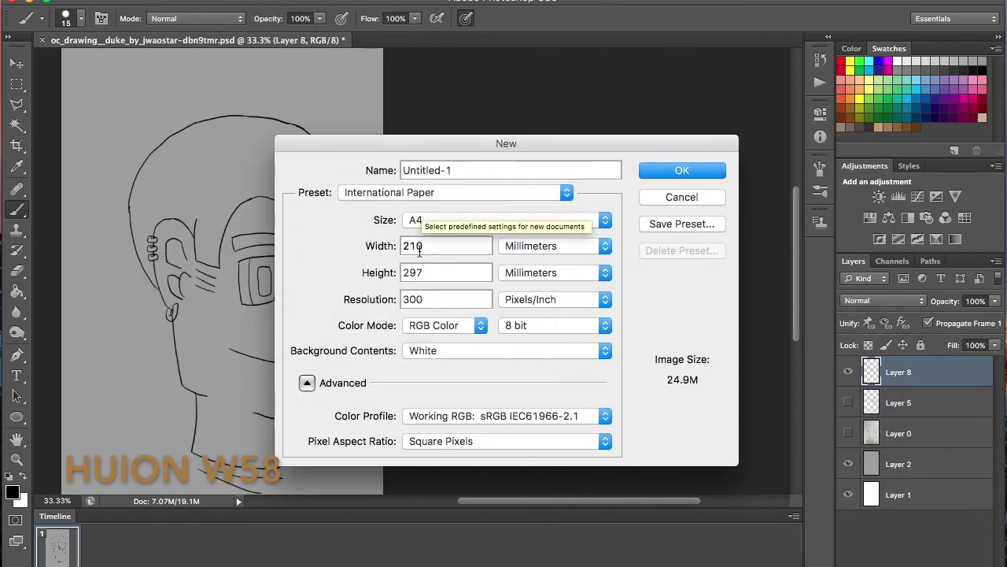
type("420")
key("Return")
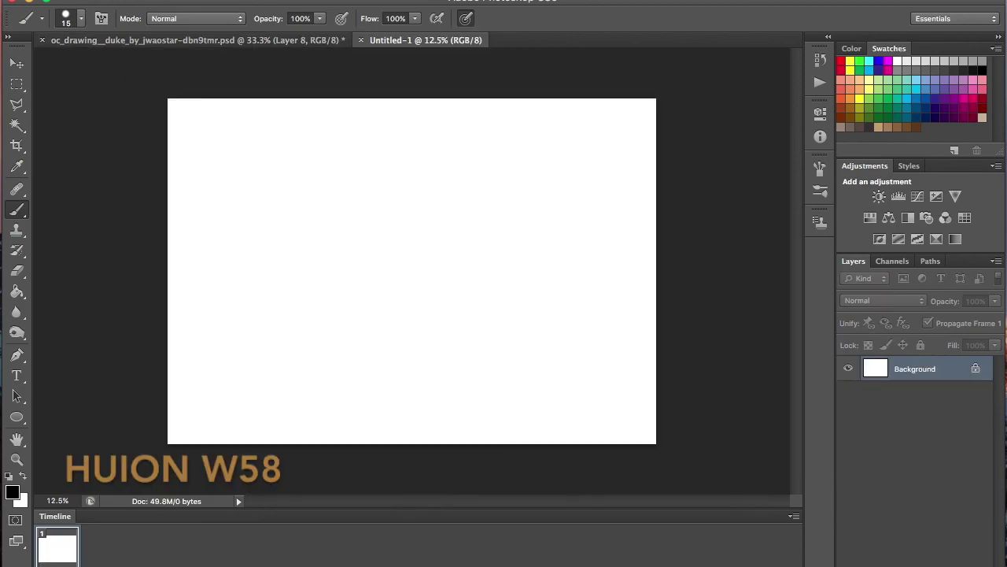
Unlock the new document's Background and copy Layer 8 into it from the Duke drawing, floated in its own window
left_click(954, 368)
left_click_drag(285, 40, 299, 196)
left_click(849, 402)
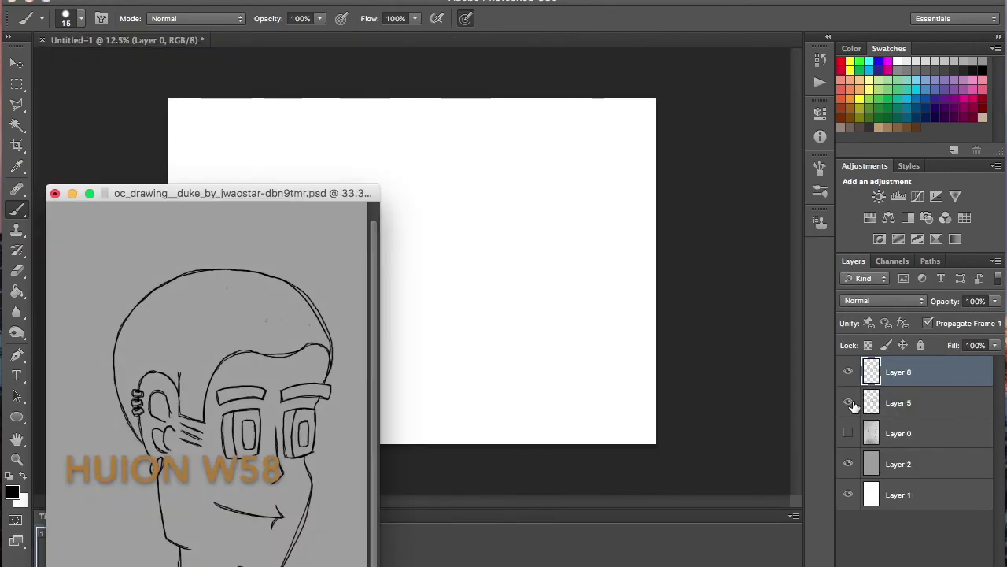
left_click_drag(898, 371, 496, 305)
Rearrange the two document windows and copy the Duke drawing's Layer 5 into the new document
mouse_move(638, 19)
left_mouse_down()
mouse_move(789, 18)
mouse_move(704, 17)
left_mouse_up()
left_click(103, 194)
left_click(59, 236)
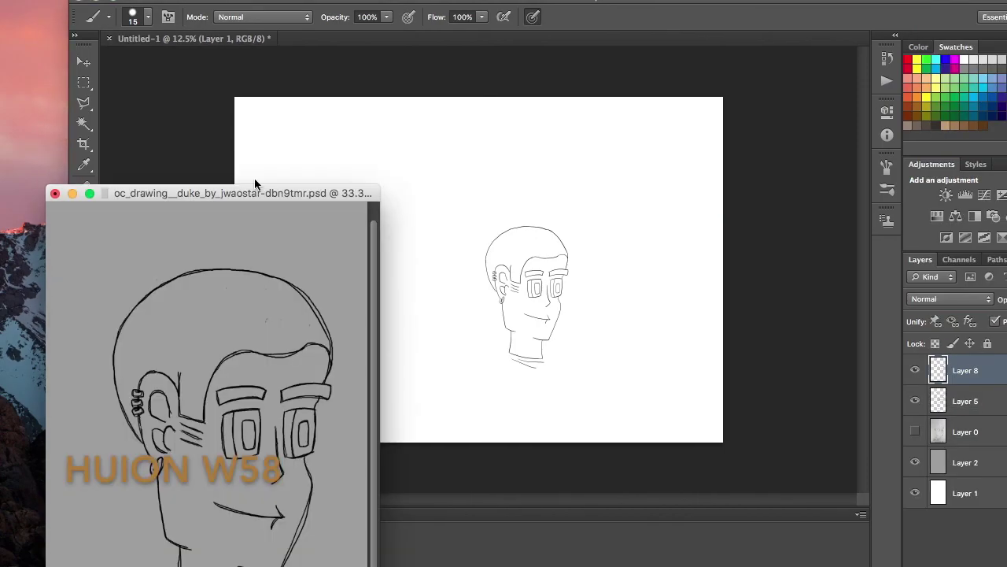
left_click_drag(254, 190, 189, 70)
left_click_drag(973, 407, 715, 381)
Move the two heads apart, with Layer 1 on the left half of the page and Layer 2 on the right
left_click(79, 65)
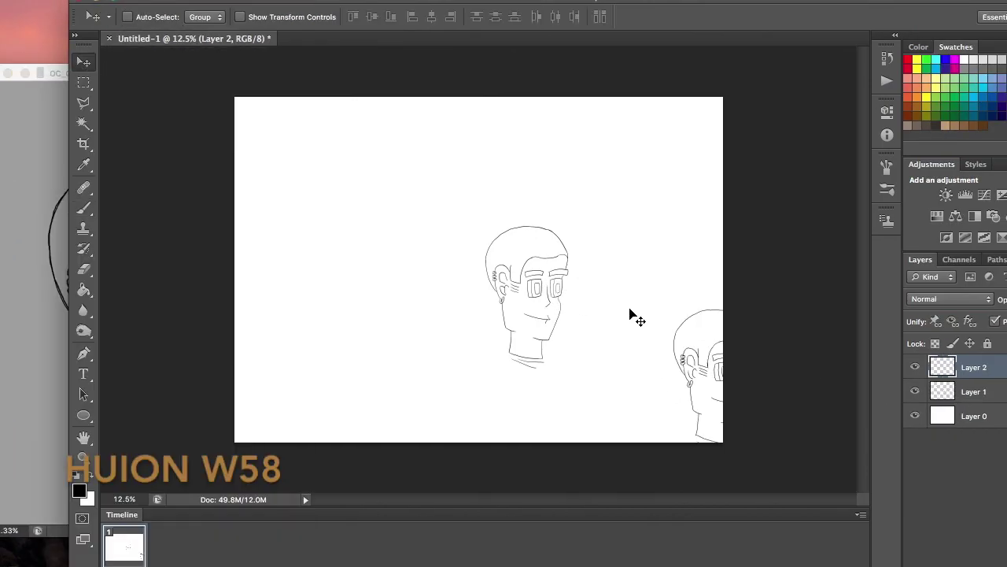
left_click_drag(637, 317, 477, 193)
left_click(479, 278, "super")
left_click_drag(479, 279, 335, 235)
Enlarge the Layer 1 head with Free Transform to fill most of the page height and position it on the left half
right_click(339, 256)
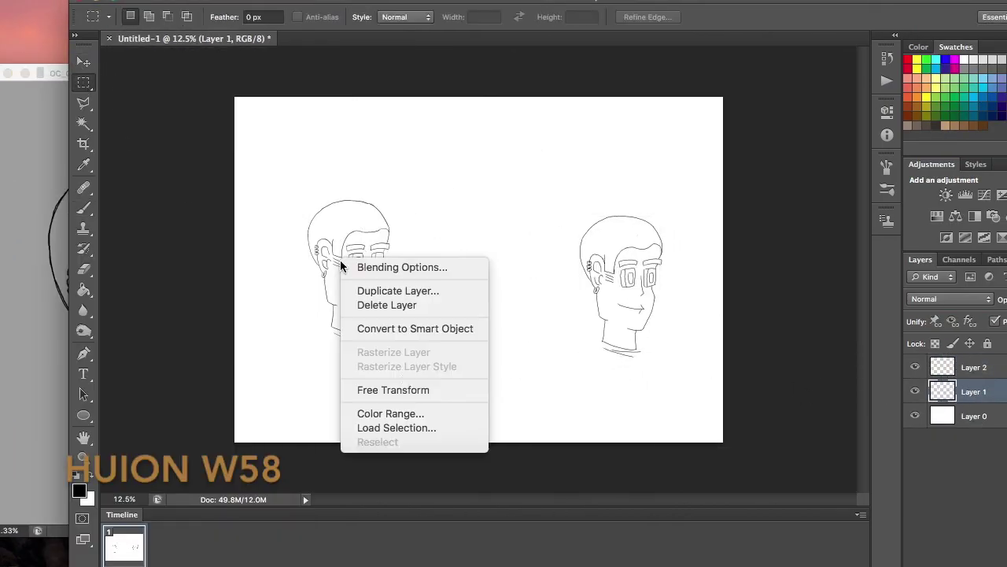
left_click(366, 389)
left_click_drag(389, 346, 465, 405)
left_click_drag(384, 311, 378, 309)
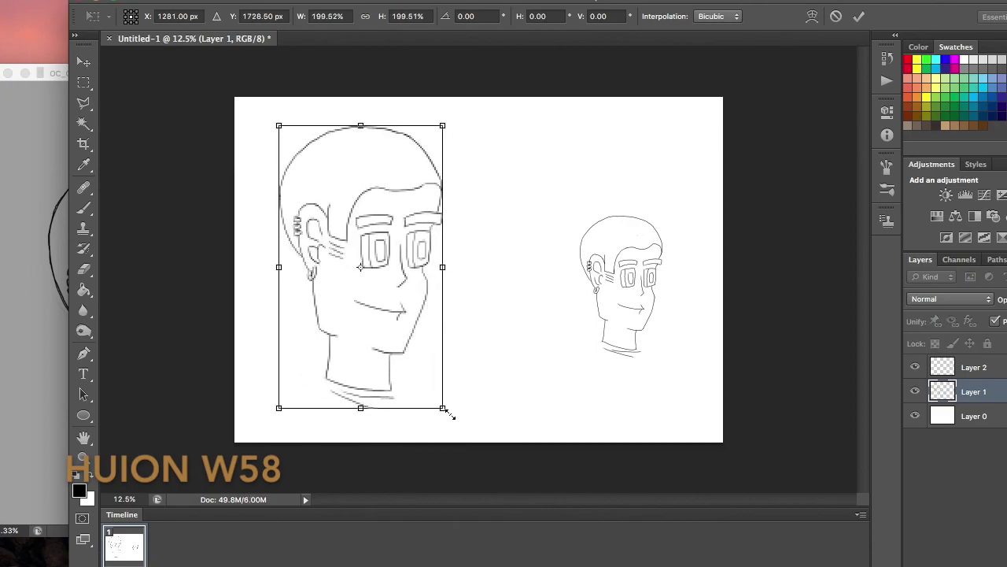
left_click_drag(449, 413, 427, 377)
left_click_drag(394, 296, 396, 301)
key("Return")
left_click(87, 63)
left_click_drag(347, 236, 365, 237)
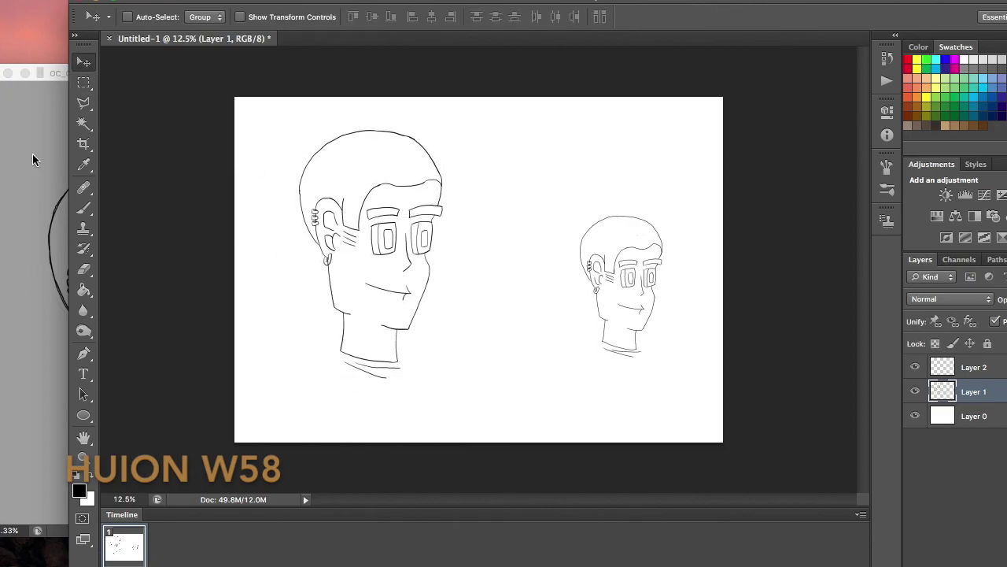
Enlarge the Layer 2 head with Free Transform to match the left head's size and align it beside that head
left_click(84, 83)
right_click(585, 268)
left_click(637, 399)
key("Escape")
left_click(974, 368)
right_click(581, 266)
left_click(634, 397)
left_click_drag(666, 363, 719, 419)
left_click_drag(650, 323, 559, 235)
left_click_drag(614, 338, 644, 383)
left_click_drag(604, 295, 616, 293)
key("Return")
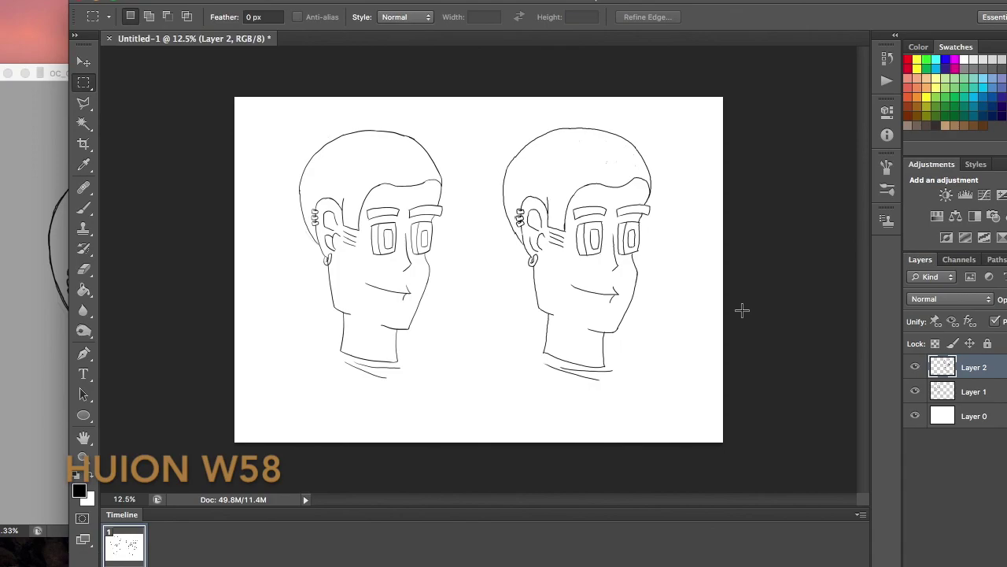
left_click_drag(581, 315, 666, 337)
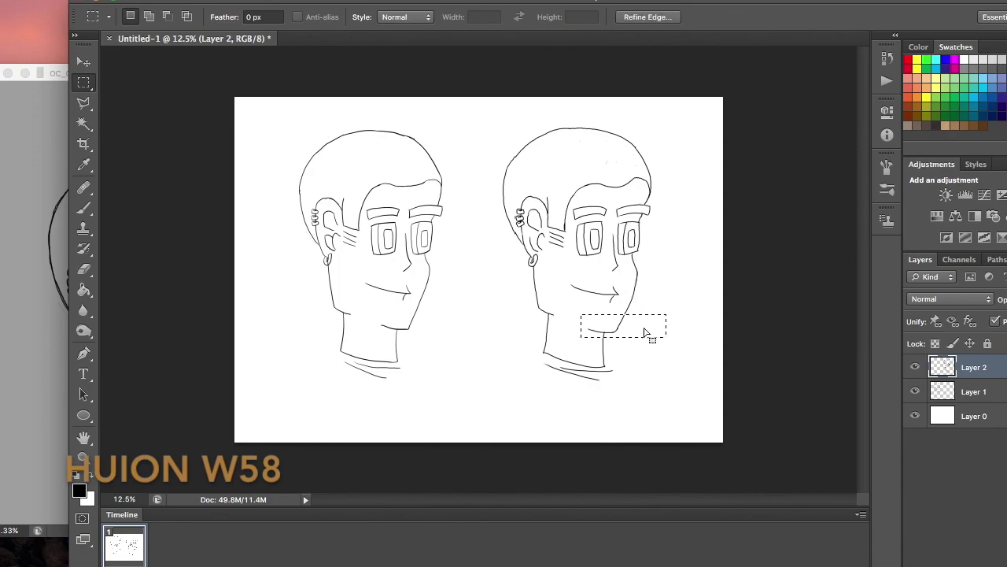
left_click(677, 374)
Handwrite "Huion" in black beneath the left head with the Brush tool at size 97
left_click(83, 208)
left_click(148, 16)
left_click_drag(118, 66, 126, 66)
left_click(386, 415)
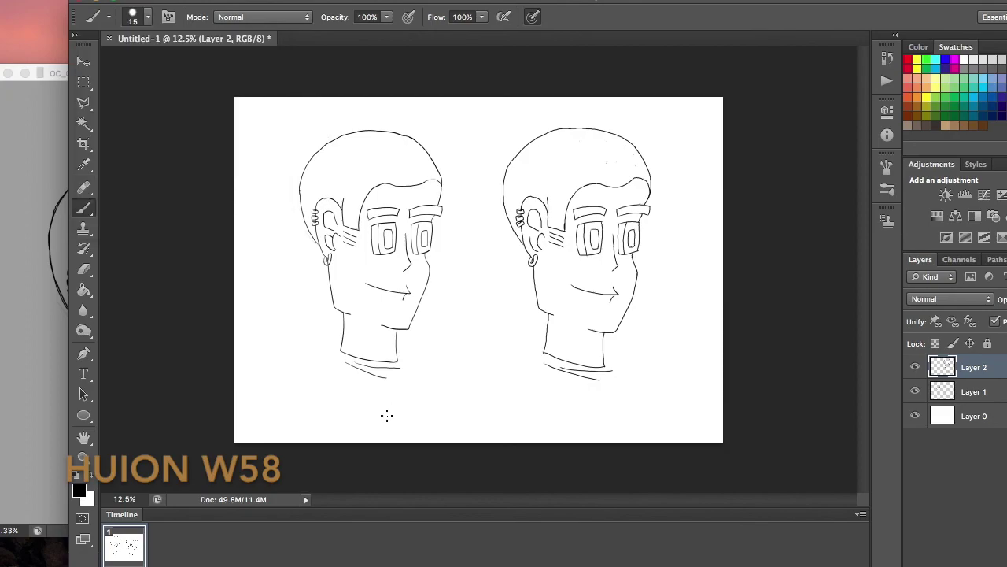
key("super+z")
left_click(148, 17)
left_click(161, 64)
mouse_move(319, 382)
left_mouse_down()
mouse_move(304, 436)
mouse_move(298, 421)
mouse_move(315, 418)
left_mouse_up()
key("super+z")
mouse_move(300, 397)
left_mouse_down()
mouse_move(340, 421)
mouse_move(379, 419)
left_mouse_up()
left_click(384, 382)
left_click_drag(394, 398, 426, 417)
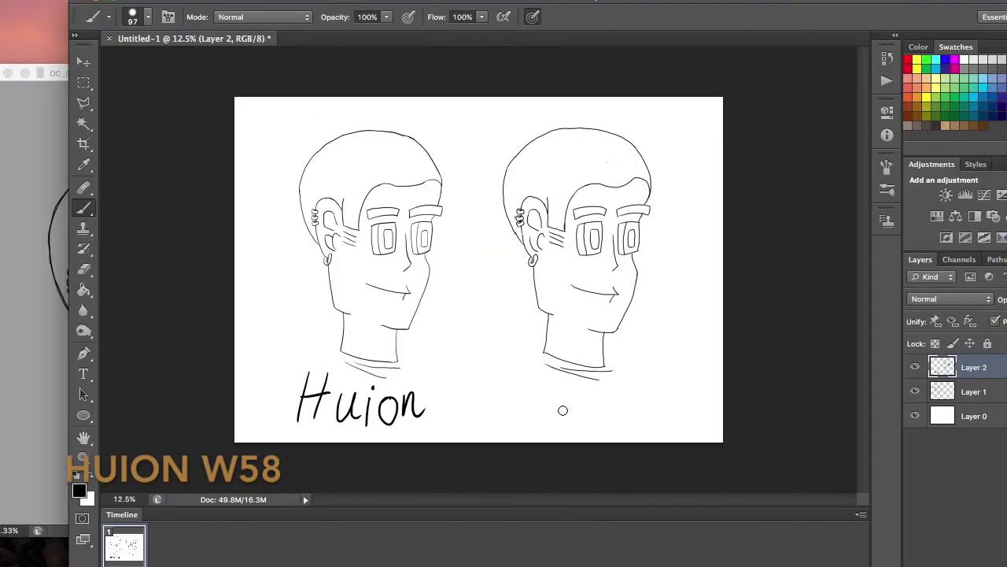
Handwrite "X-Pen" in black beneath the right head with the brush size reduced to 29
left_click(148, 16)
left_click(122, 65)
left_click_drag(516, 388, 546, 439)
key("ctrl+z")
left_click(148, 16)
left_click_drag(121, 66, 117, 66)
left_click_drag(537, 388, 566, 430)
mouse_move(570, 393)
left_mouse_down()
mouse_move(529, 426)
mouse_move(584, 410)
left_mouse_up()
mouse_move(591, 396)
left_mouse_down()
mouse_move(589, 431)
mouse_move(591, 414)
mouse_move(657, 422)
left_mouse_up()
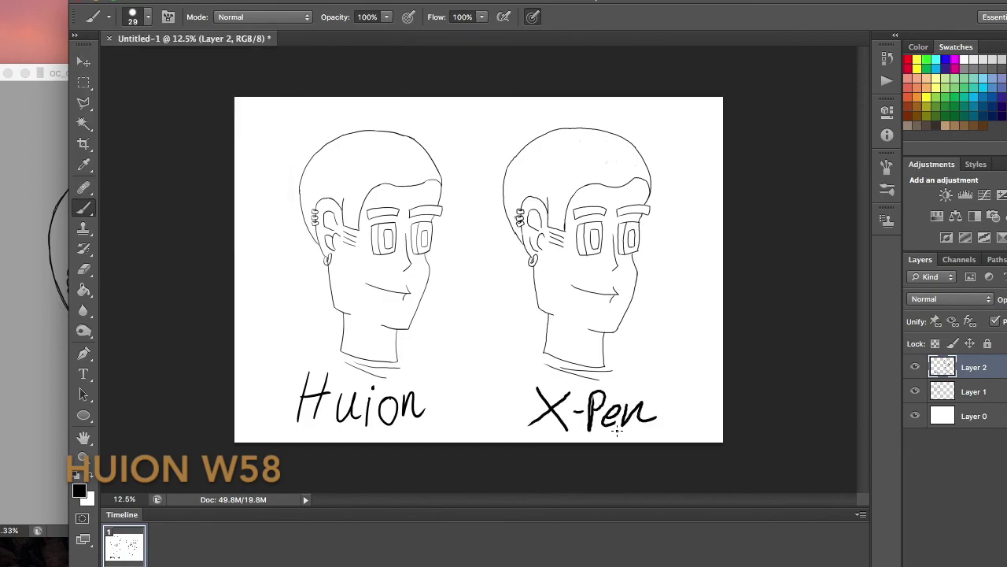